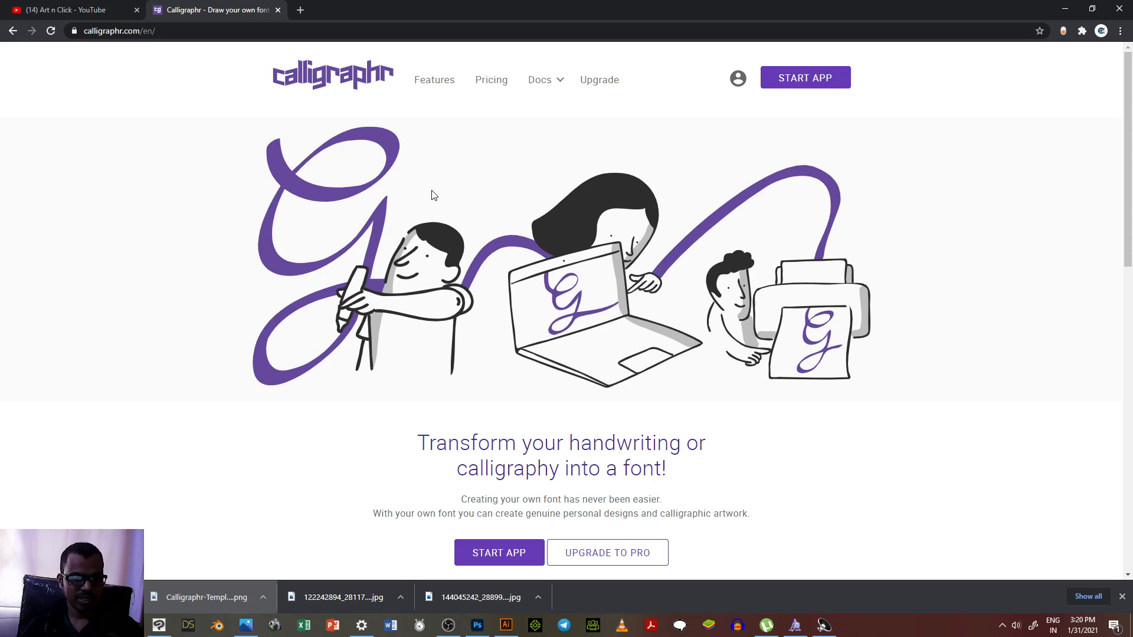
Step: Start the web app, log out of the current account, and return to the login page
left_click(808, 78)
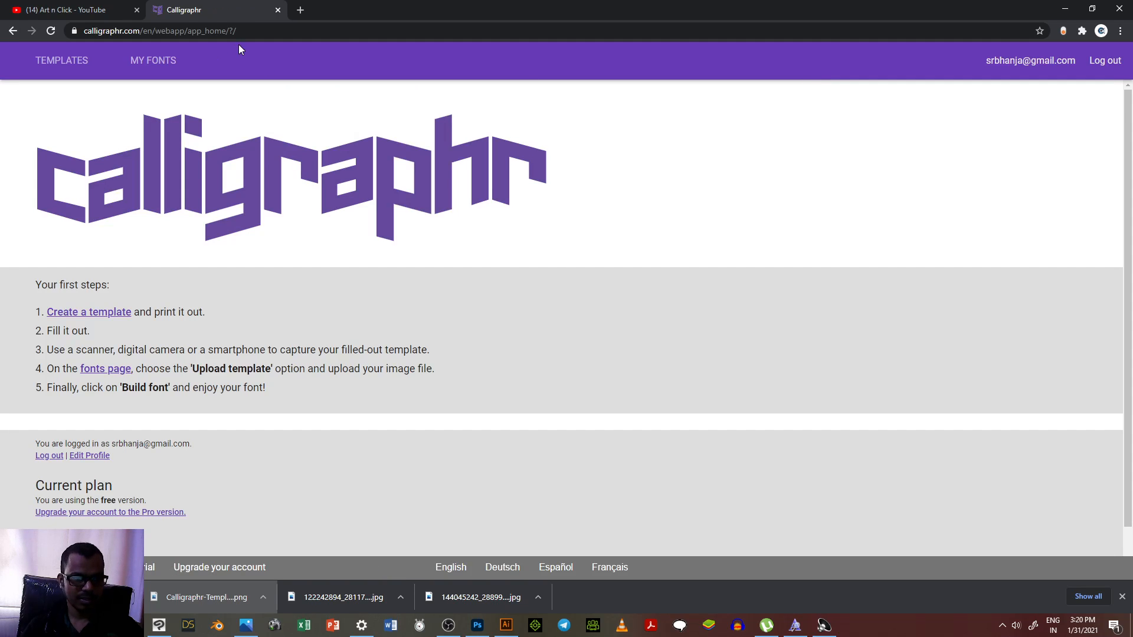
left_click(1113, 64)
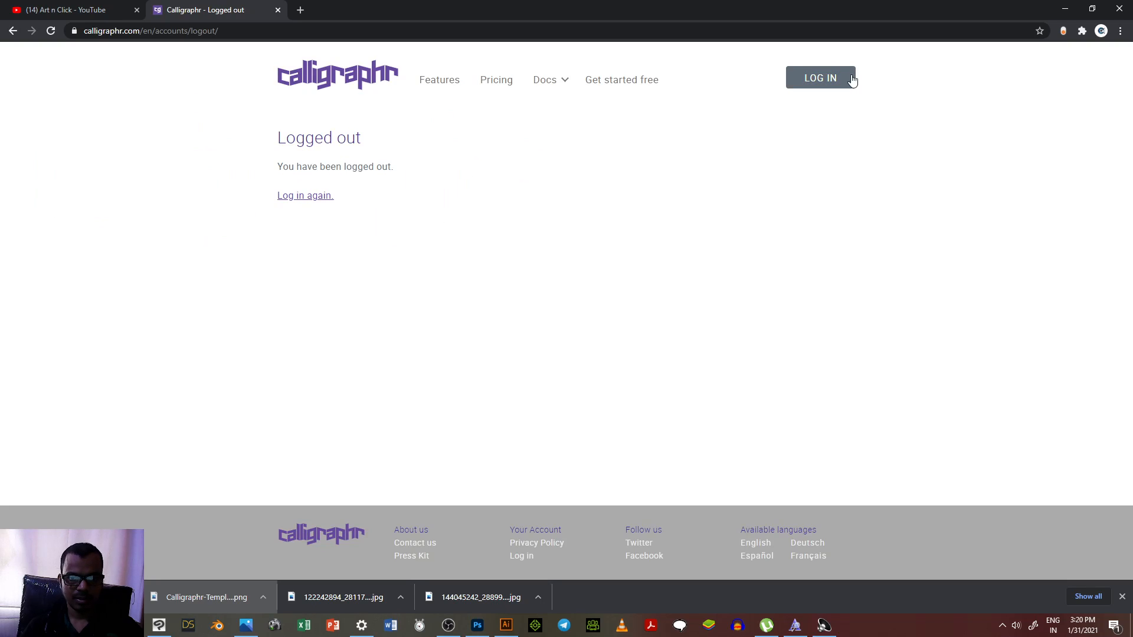
left_click(825, 84)
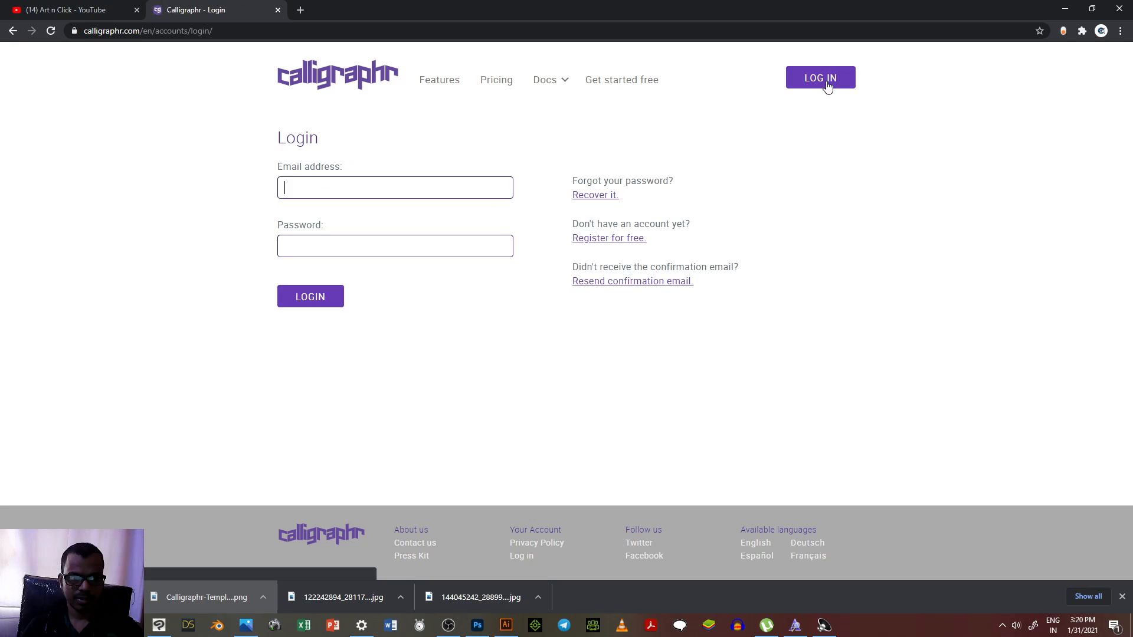
Step: Examine the registration form for a free account, including its email field
left_click(367, 188)
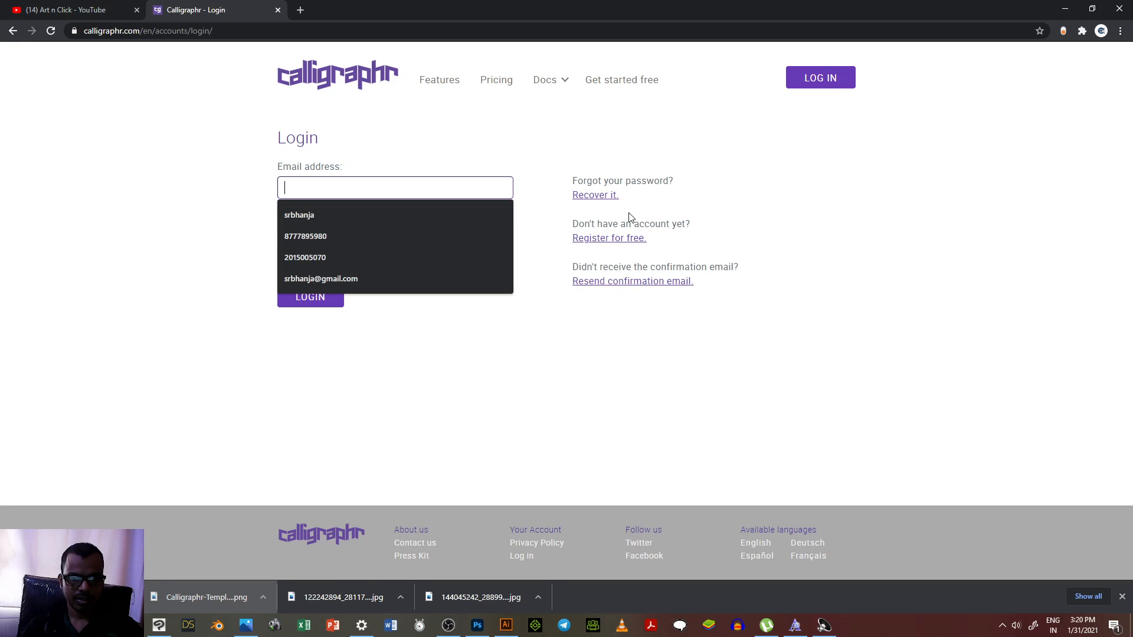
left_click(632, 238)
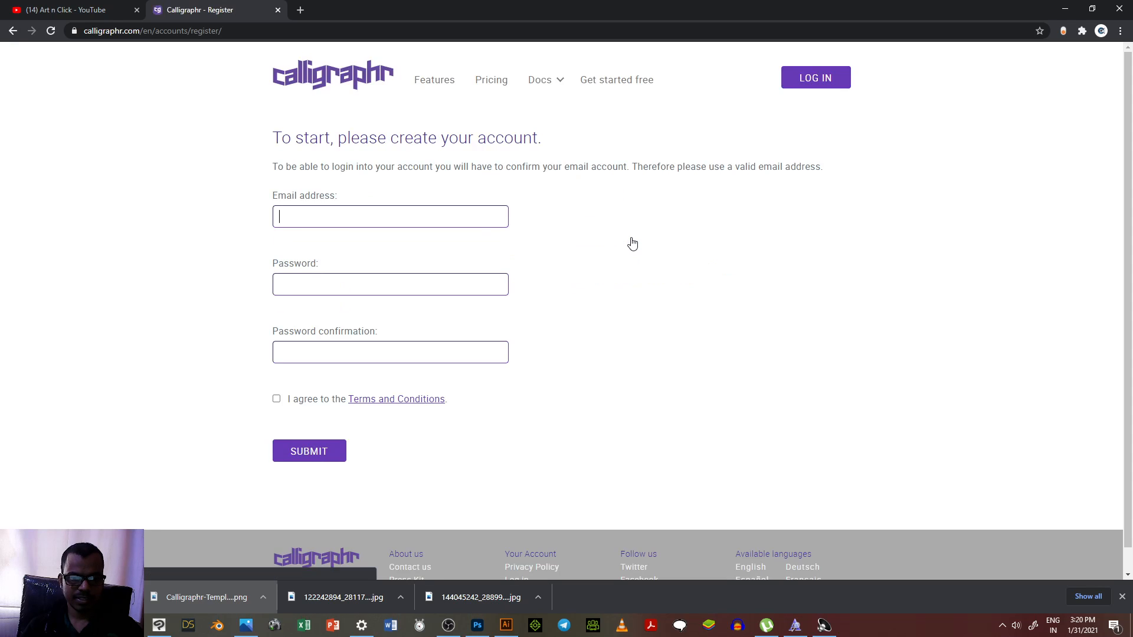
left_click(287, 213)
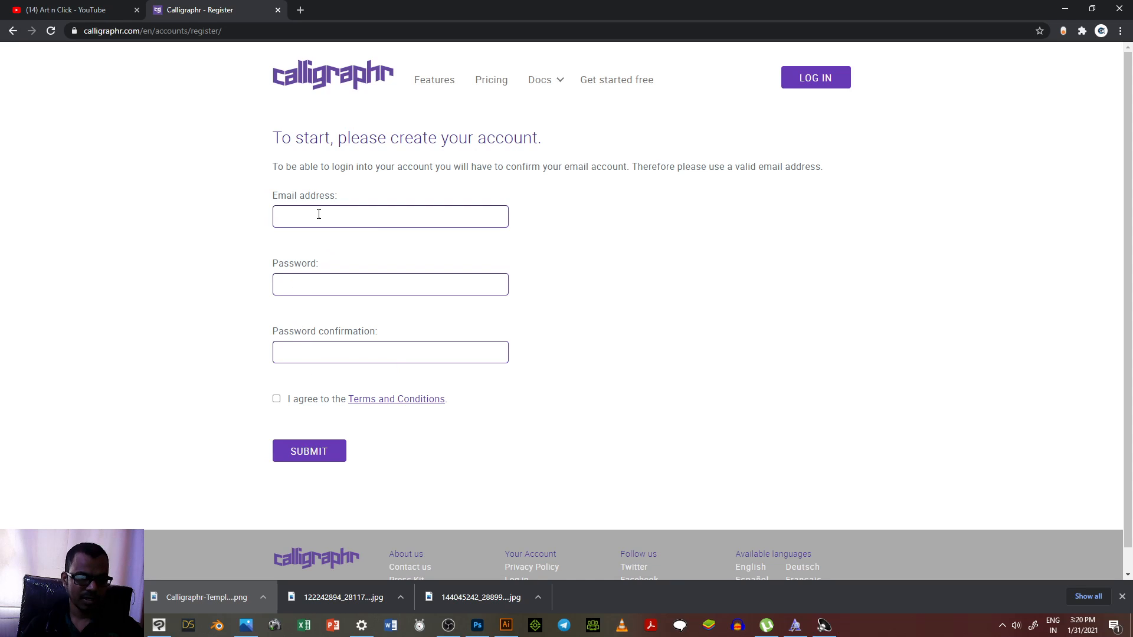
Step: Log in with the account's email address and password, and dismiss the change-password prompt
left_click(824, 79)
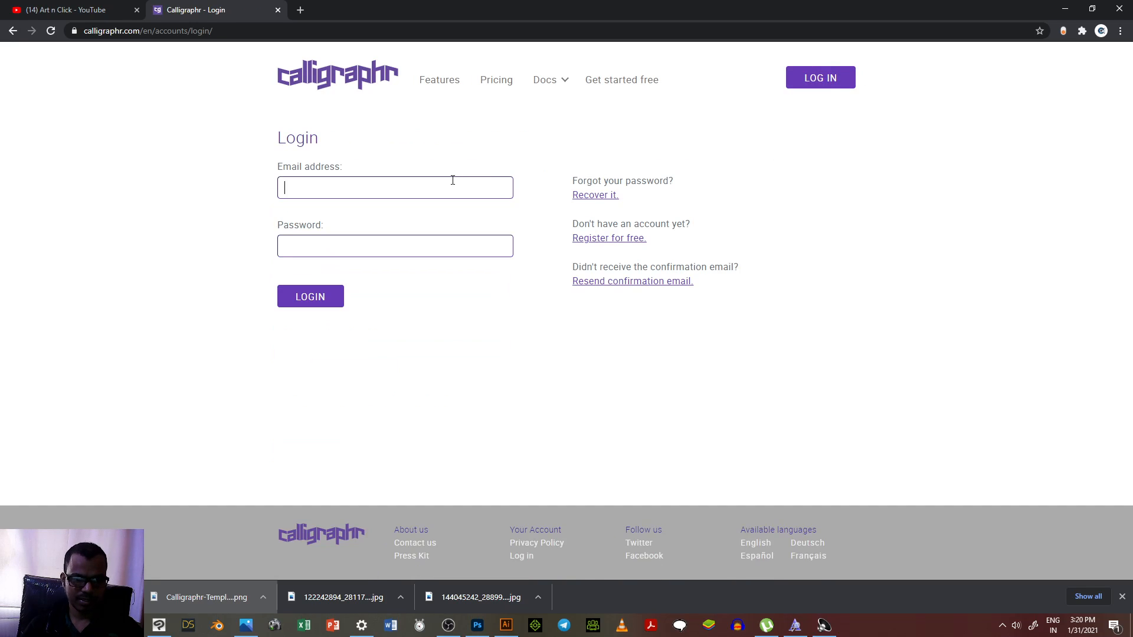
left_click(440, 187)
left_click(310, 275)
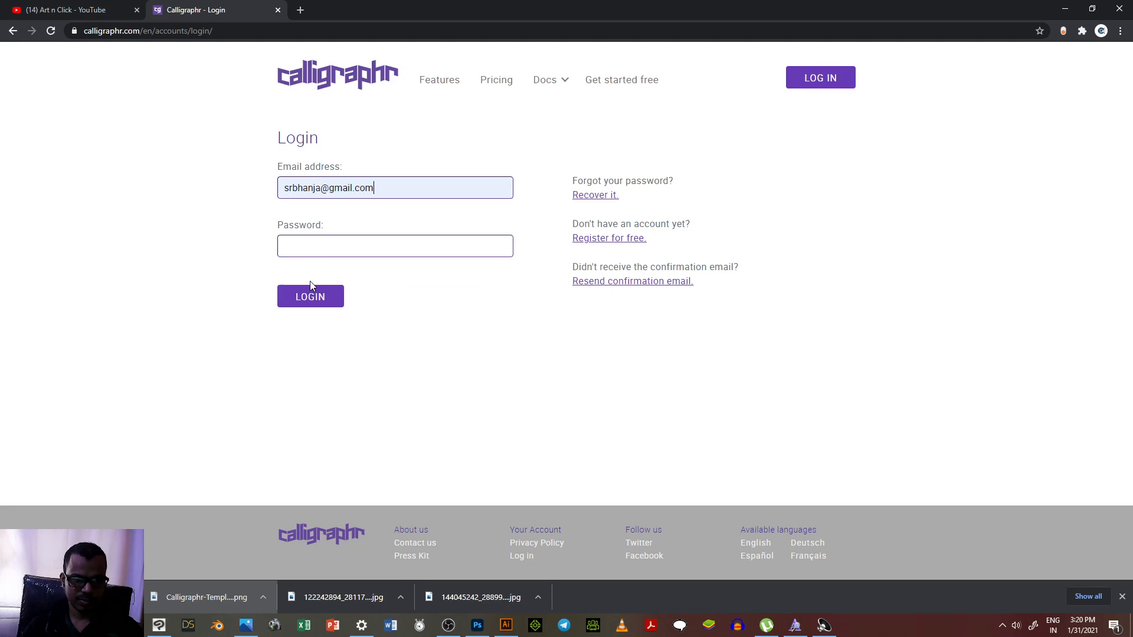
left_click(325, 245)
type("***")
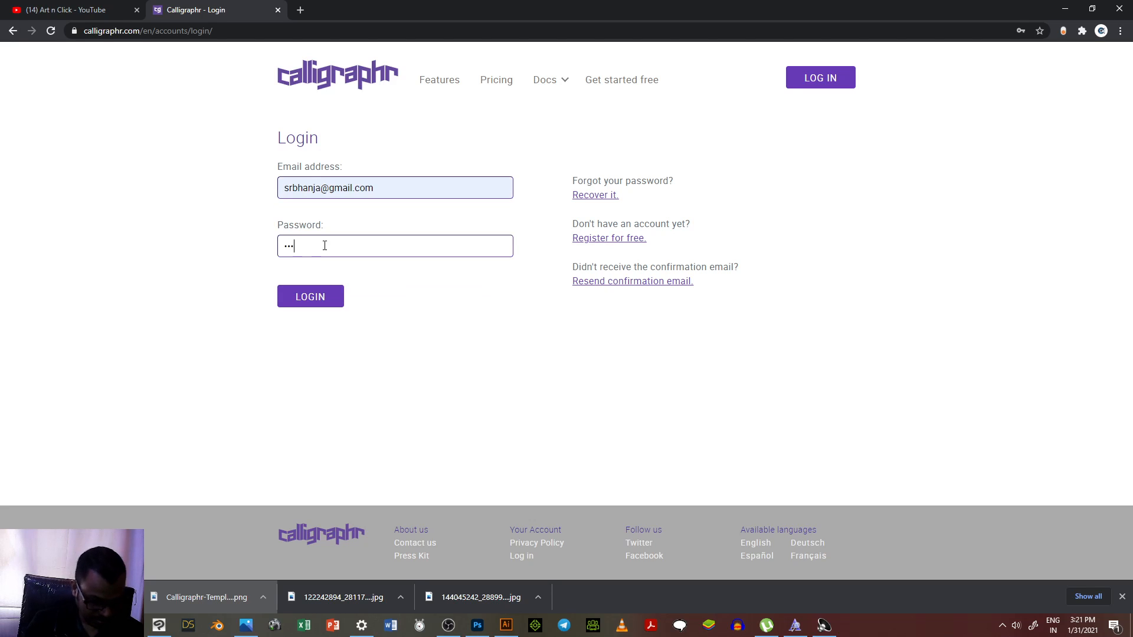
type("***")
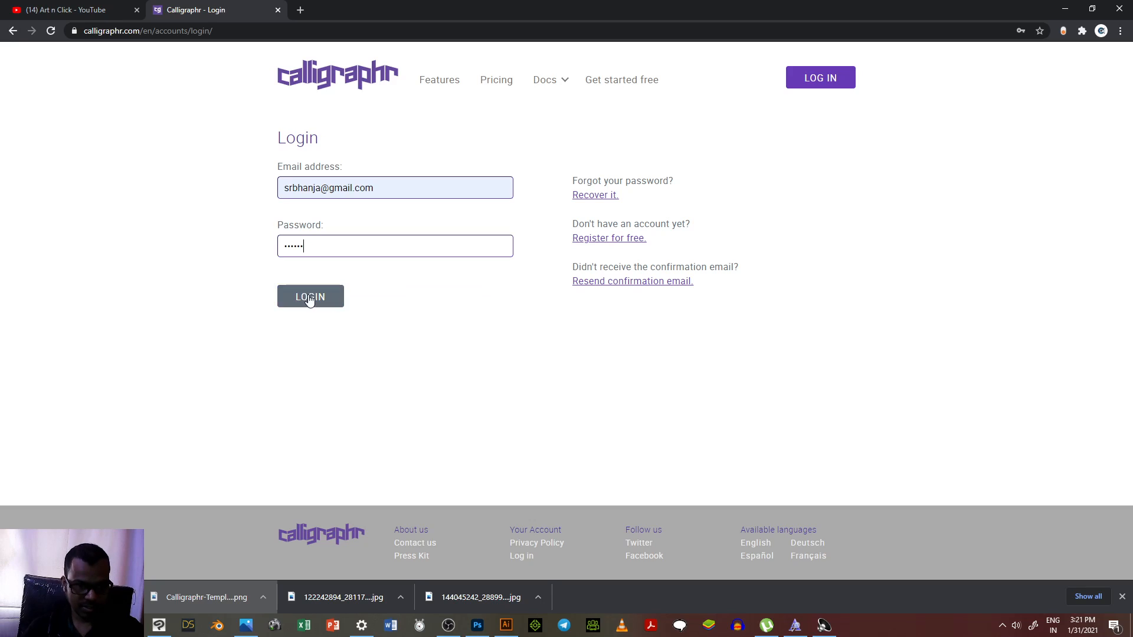
left_click(310, 298)
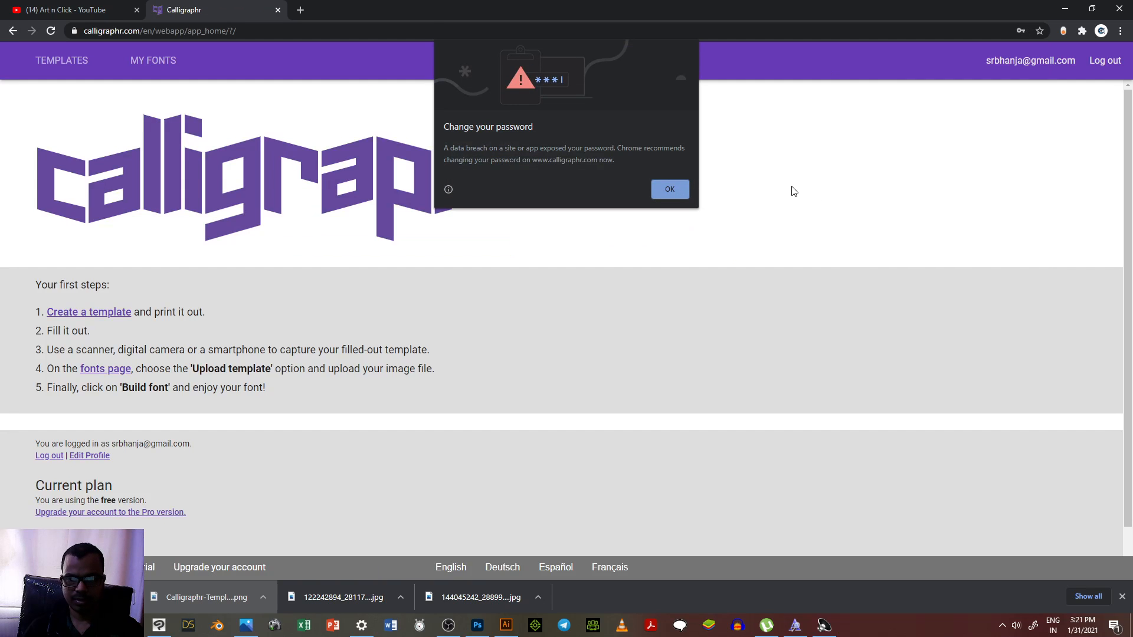
left_click(673, 191)
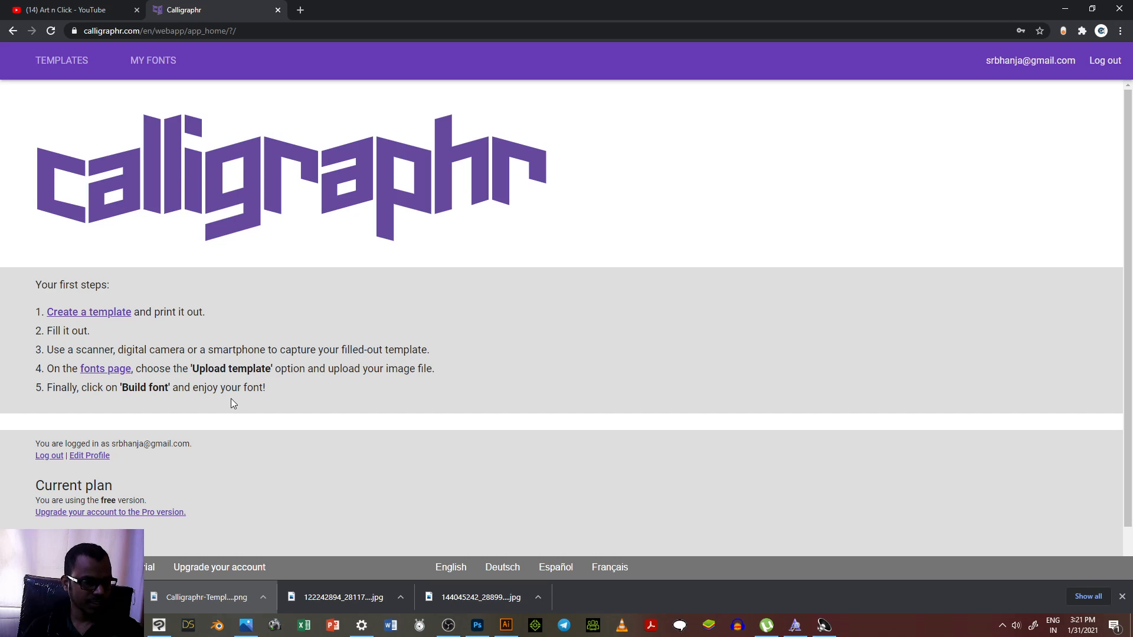
Step: Create a template with the default character set and generate it as a PNG file named Calligraphr-Template
left_click(105, 320)
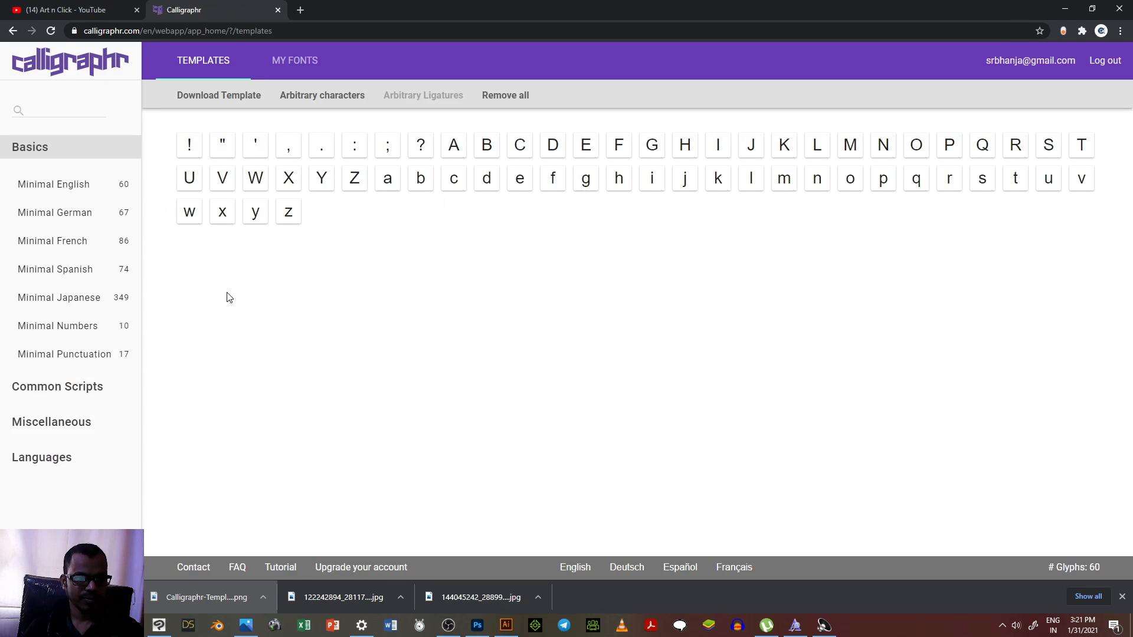
left_click(214, 99)
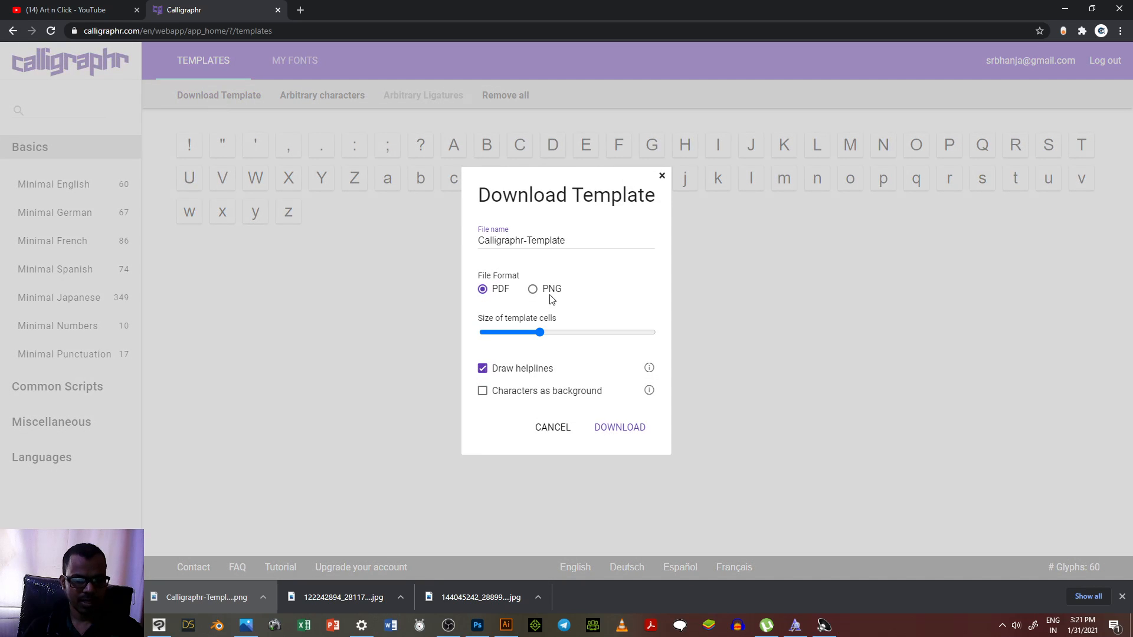
left_click(533, 289)
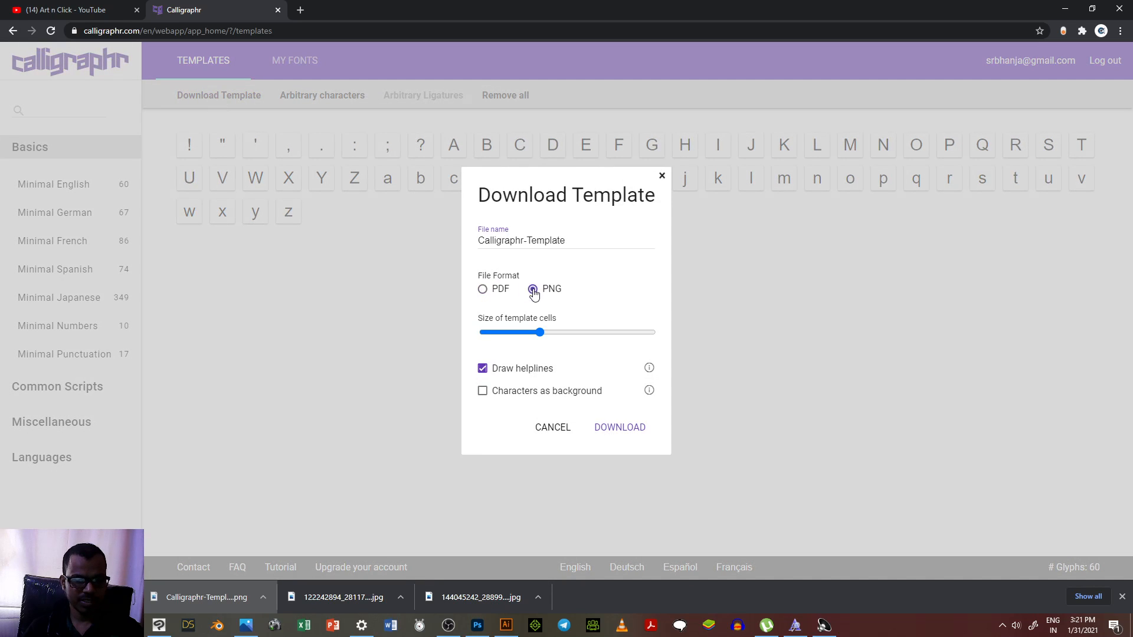
left_click(608, 431)
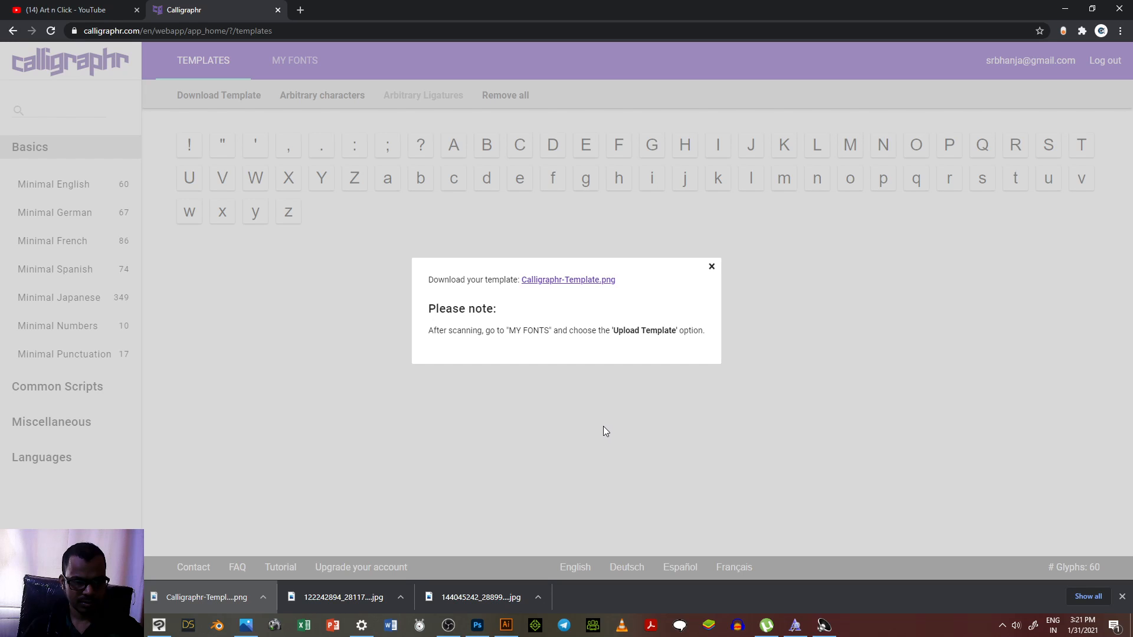
Step: Open the generated template image and save it as Calligraphr-Template in the make ur own font folder, replacing the existing file
left_click(543, 281)
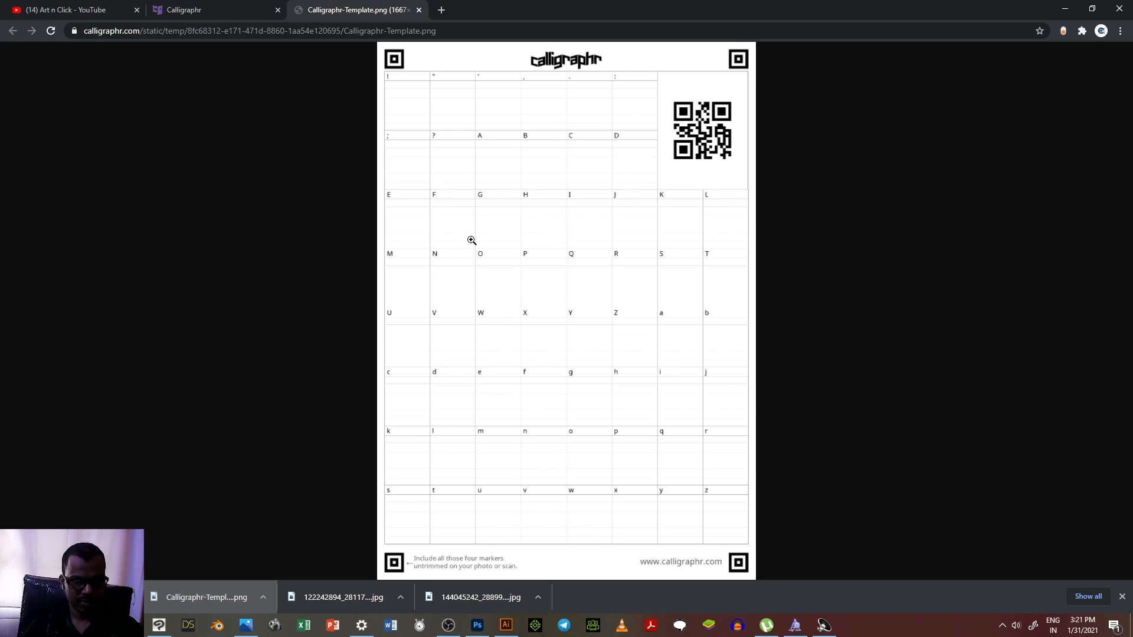
right_click(517, 220)
left_click(558, 240)
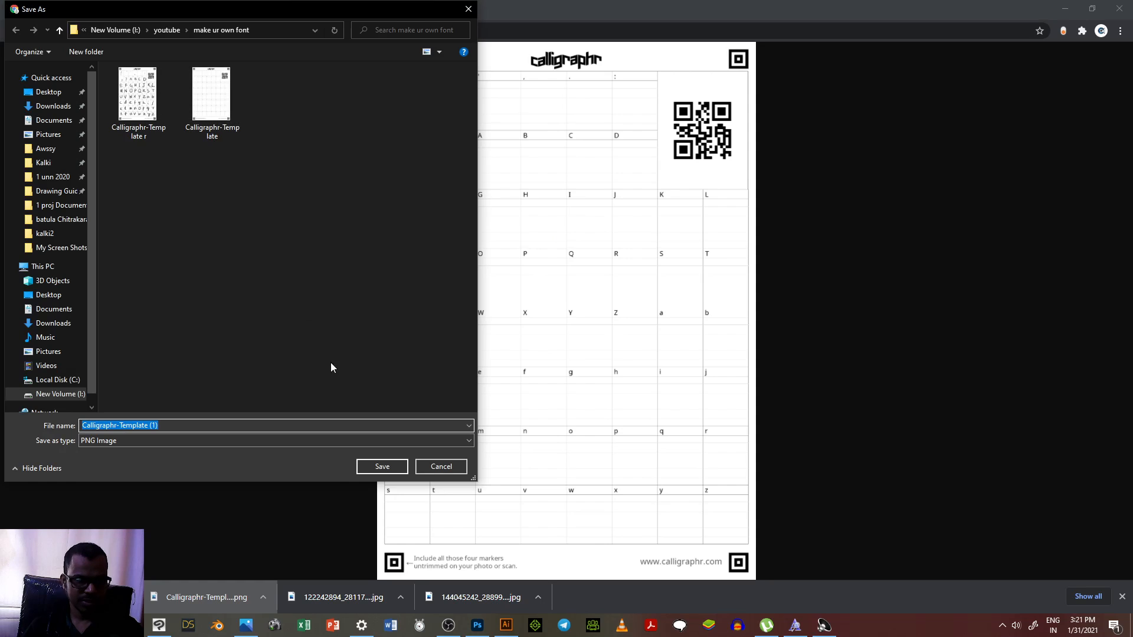
left_click(211, 100)
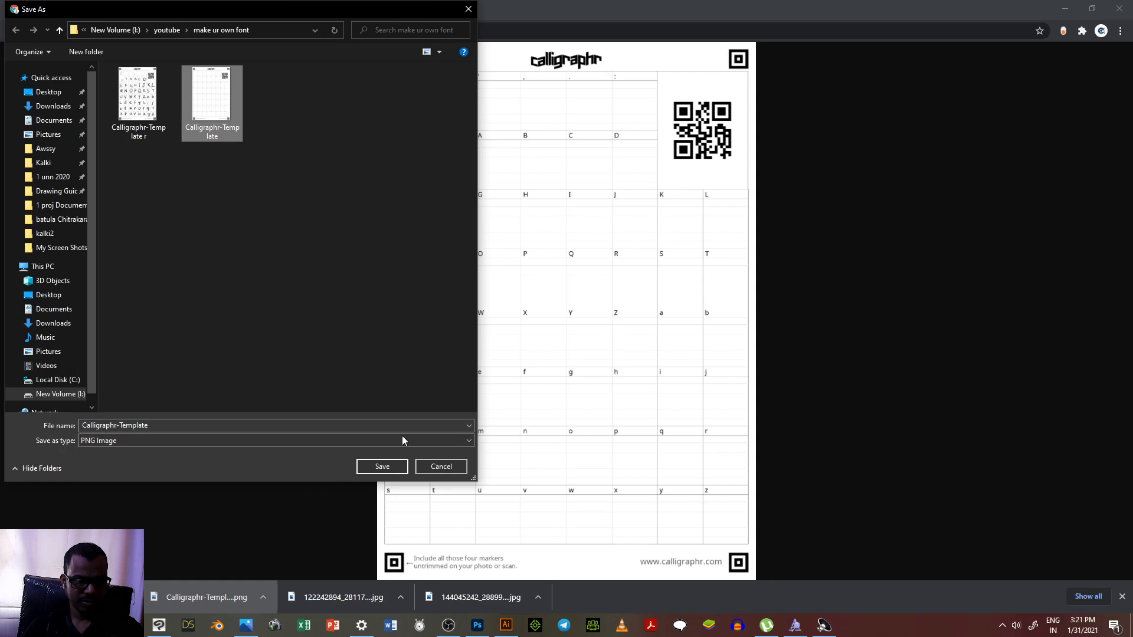
left_click(390, 466)
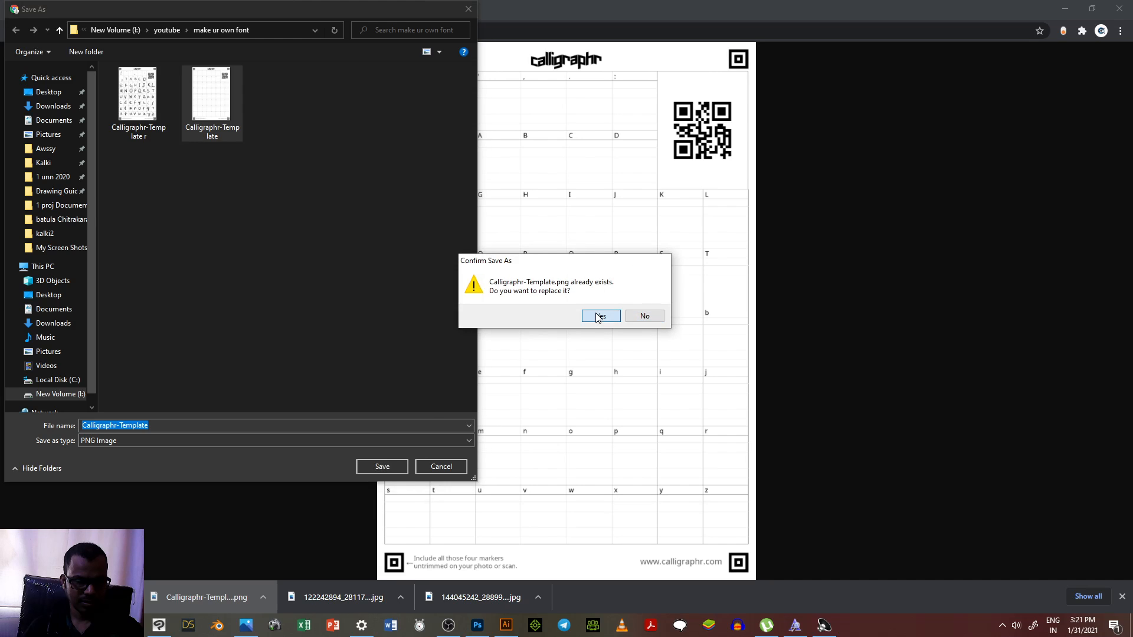
left_click(599, 317)
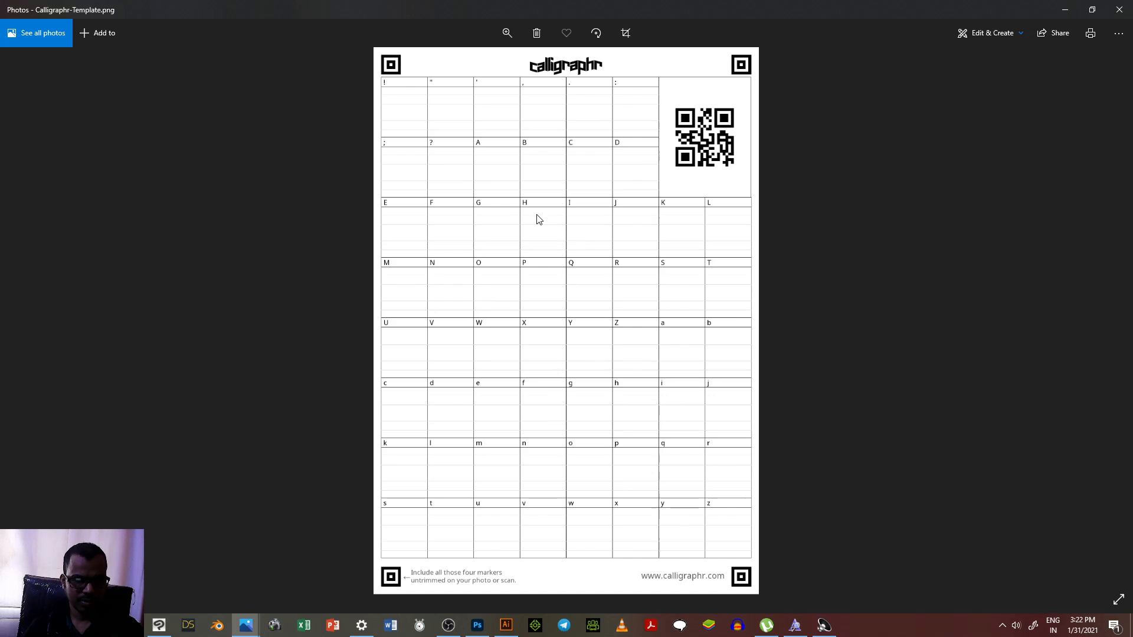
Step: Open the template image in Clip Studio Paint and remove the existing handwritten characters from Layer 1
right_click(537, 216)
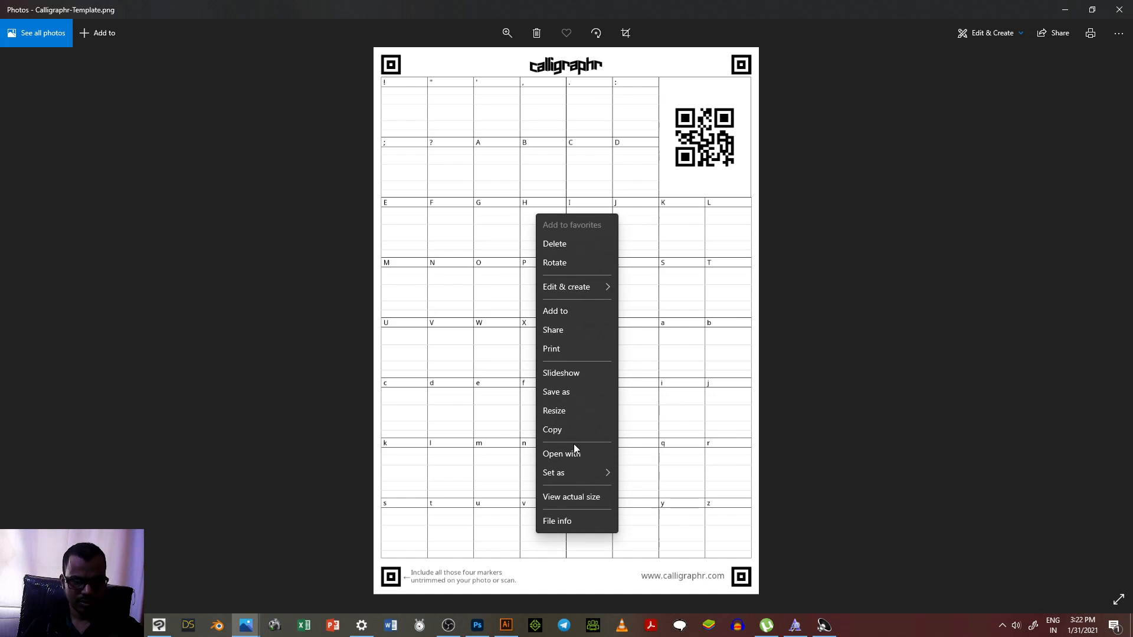
left_click(571, 454)
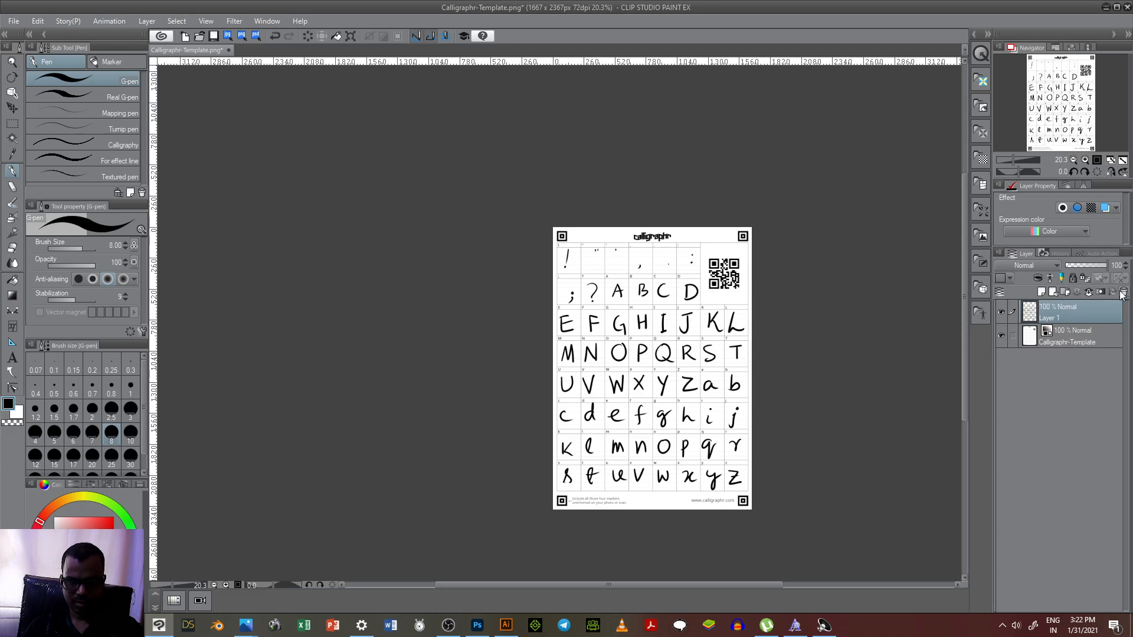
key("Delete")
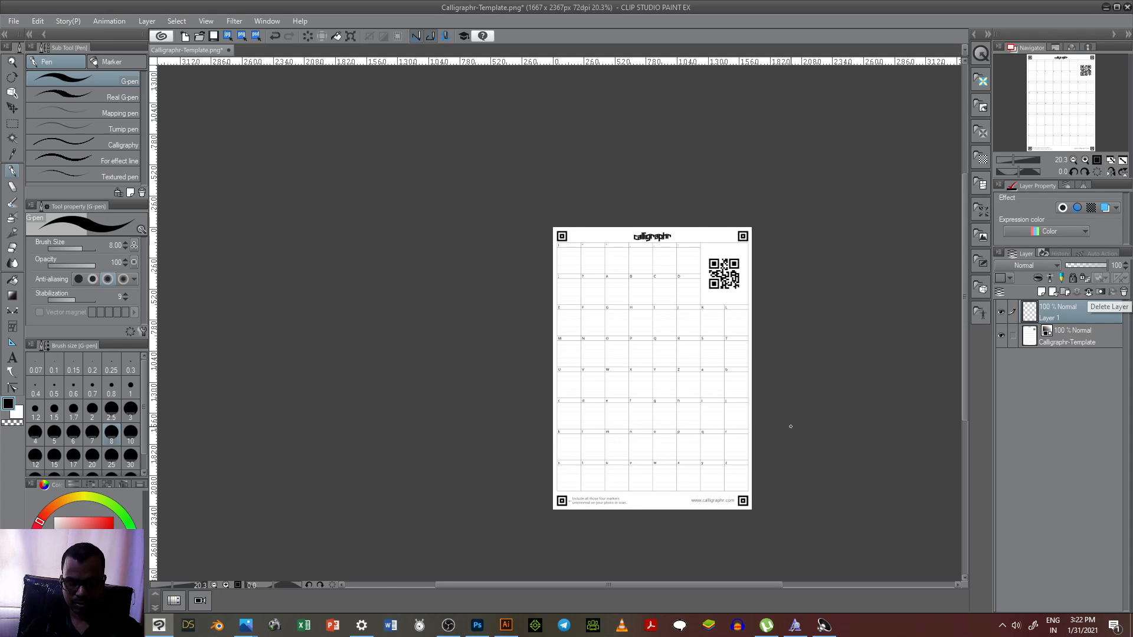
Step: Set the G-pen's drawing colour to black
scroll(825, 442, "up", 2)
scroll(657, 424, "down", 1)
scroll(661, 355, "up", 1)
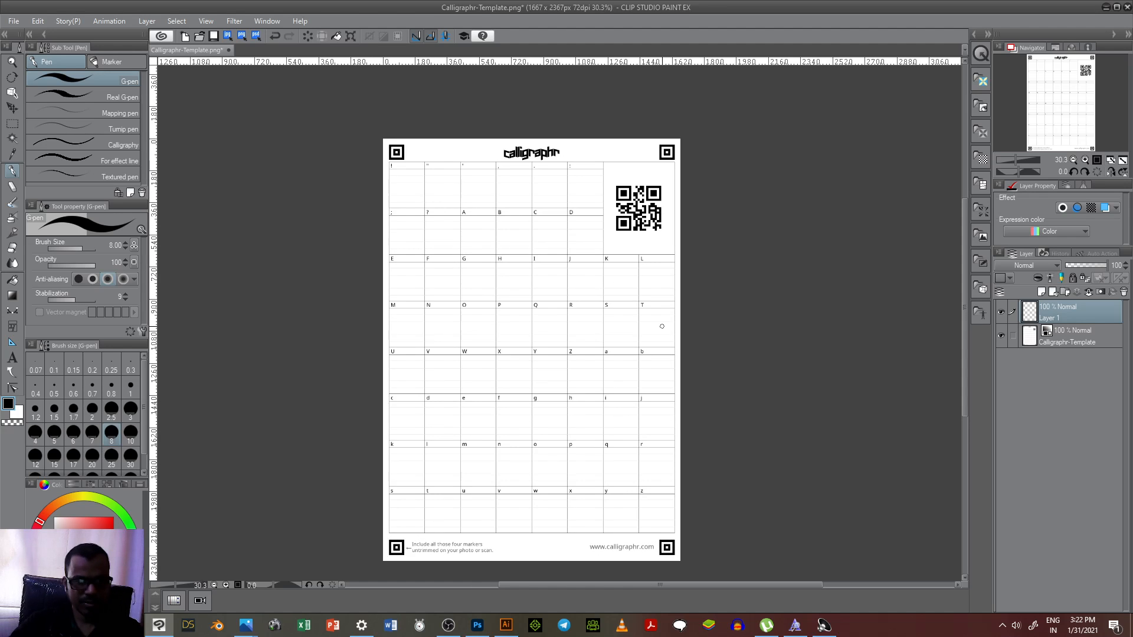
scroll(407, 177, "up", 6)
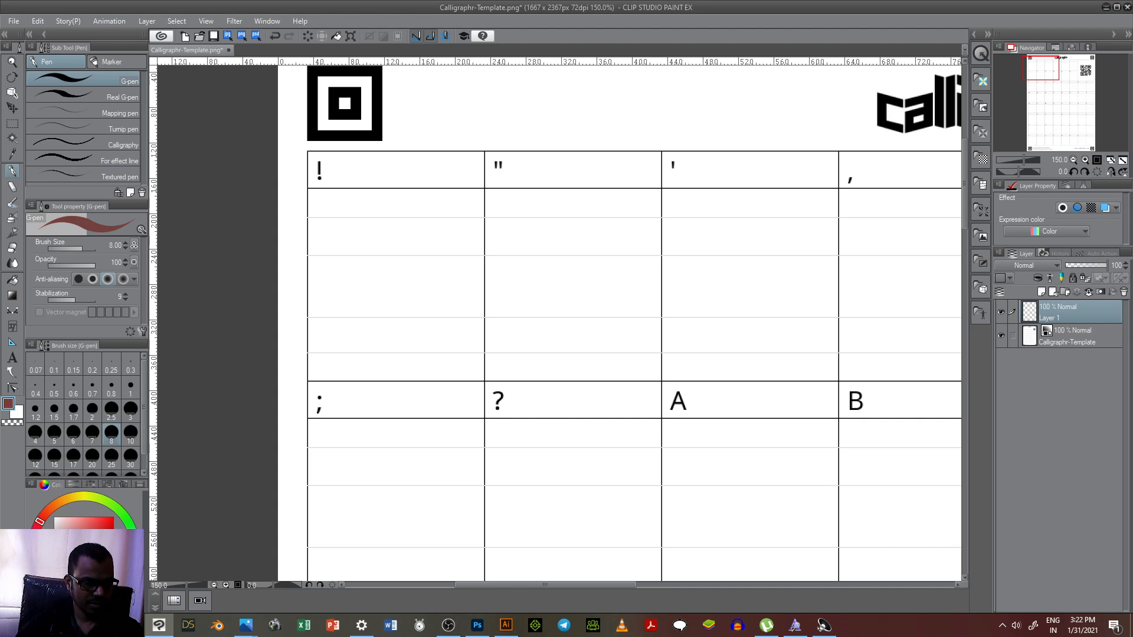
left_click(113, 517)
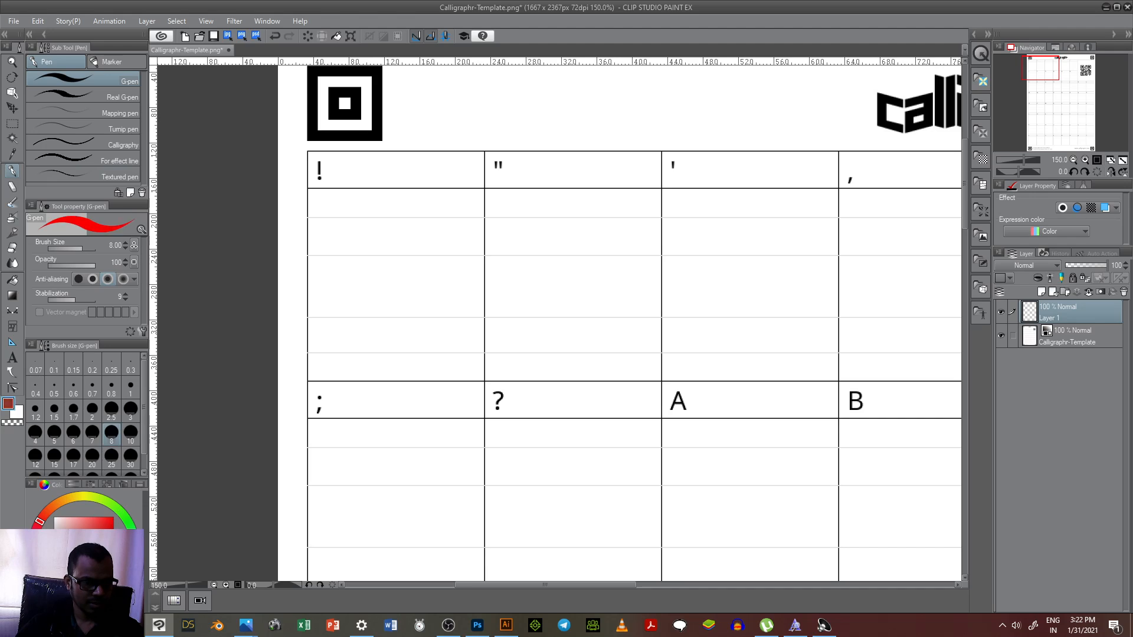
left_click_drag(99, 543, 83, 577)
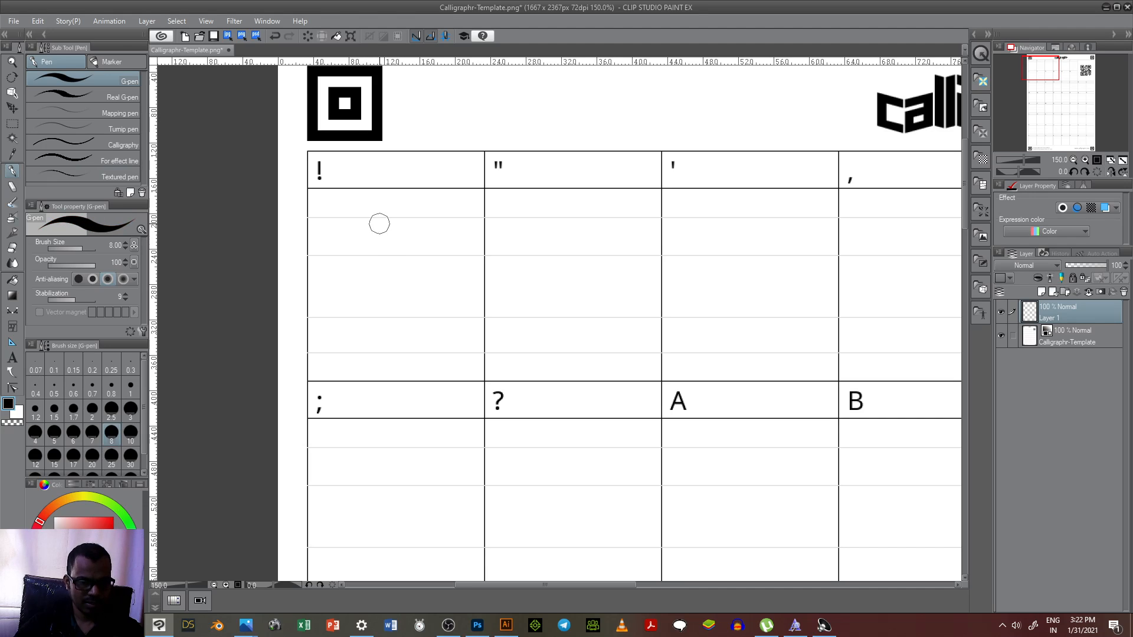
Step: Handwrite the exclamation mark, double quotation mark and apostrophe in their template cells on Layer 1
left_click_drag(373, 211, 382, 316)
left_click(386, 341)
left_click_drag(573, 225, 575, 237)
left_click_drag(587, 225, 587, 245)
left_click_drag(733, 226, 726, 241)
Step: Handwrite the comma, full stop and colon in their cells in the template's first row
scroll(564, 280, "down", 4)
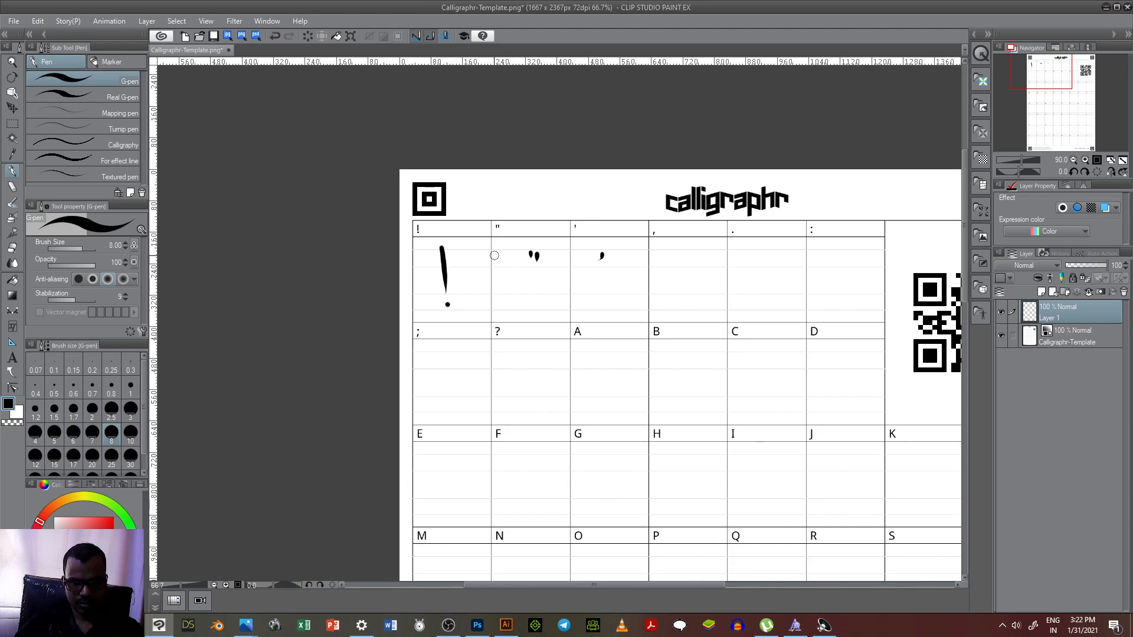
scroll(649, 283, "up", 2)
left_click_drag(705, 317, 696, 334)
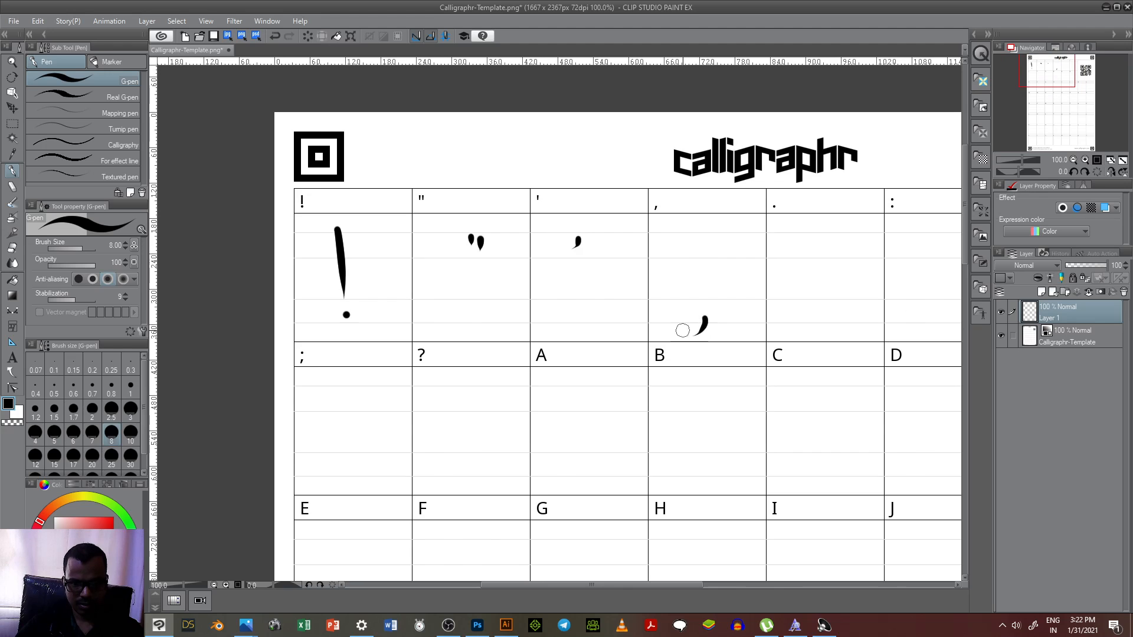
left_click(825, 308)
scroll(822, 303, "down", 2)
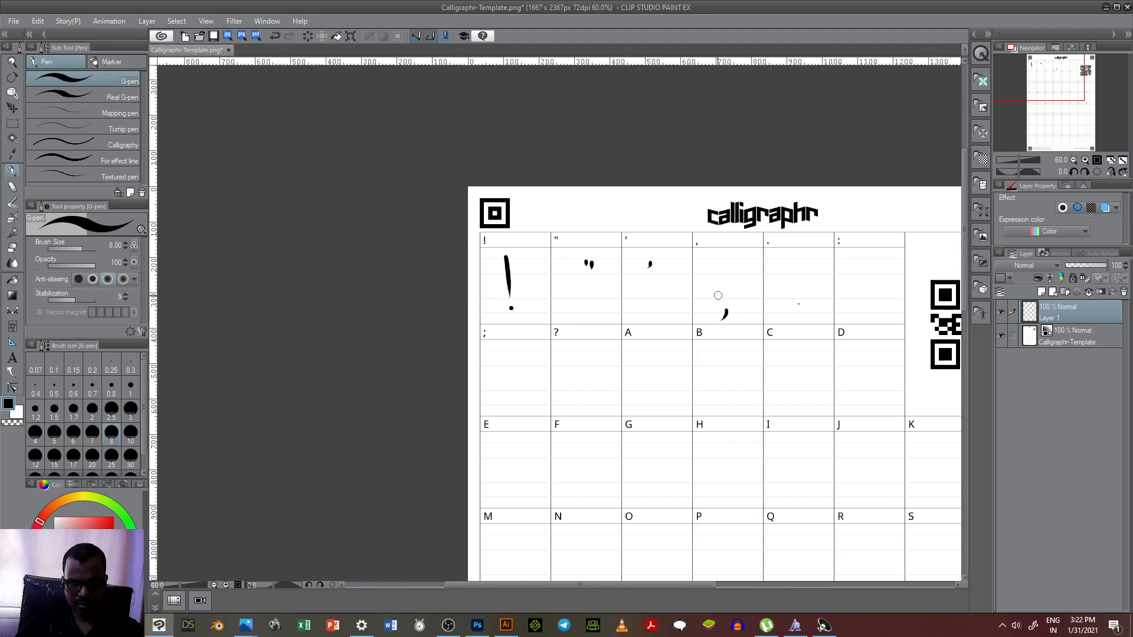
scroll(717, 295, "up", 2)
left_click(827, 302)
scroll(731, 301, "down", 2)
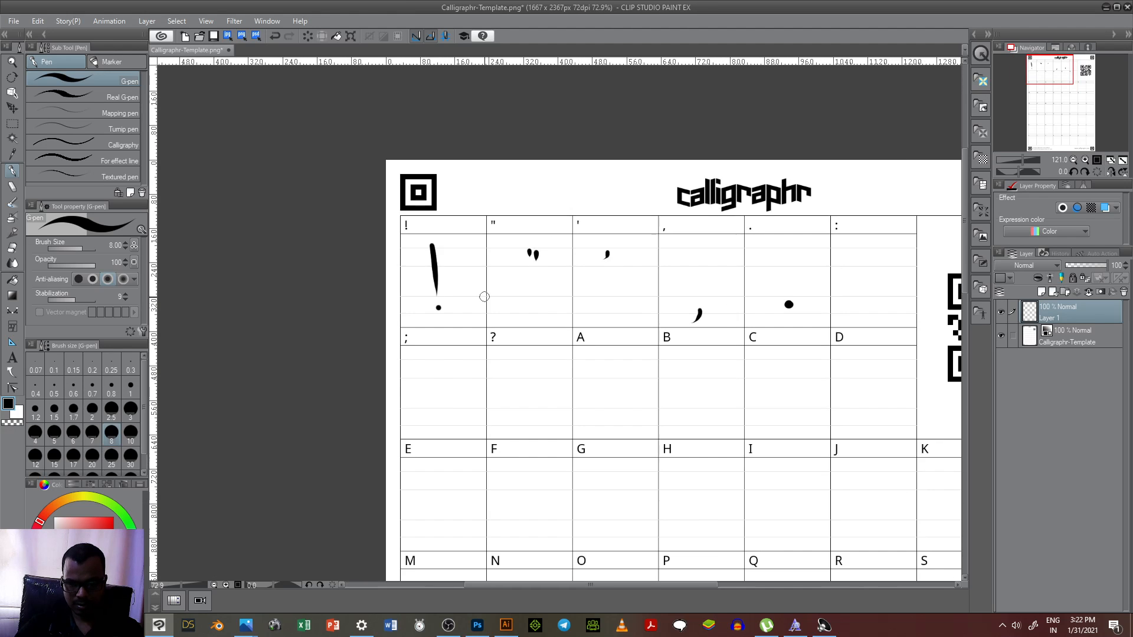
scroll(649, 295, "down", 1)
scroll(753, 295, "up", 3)
left_click(866, 261)
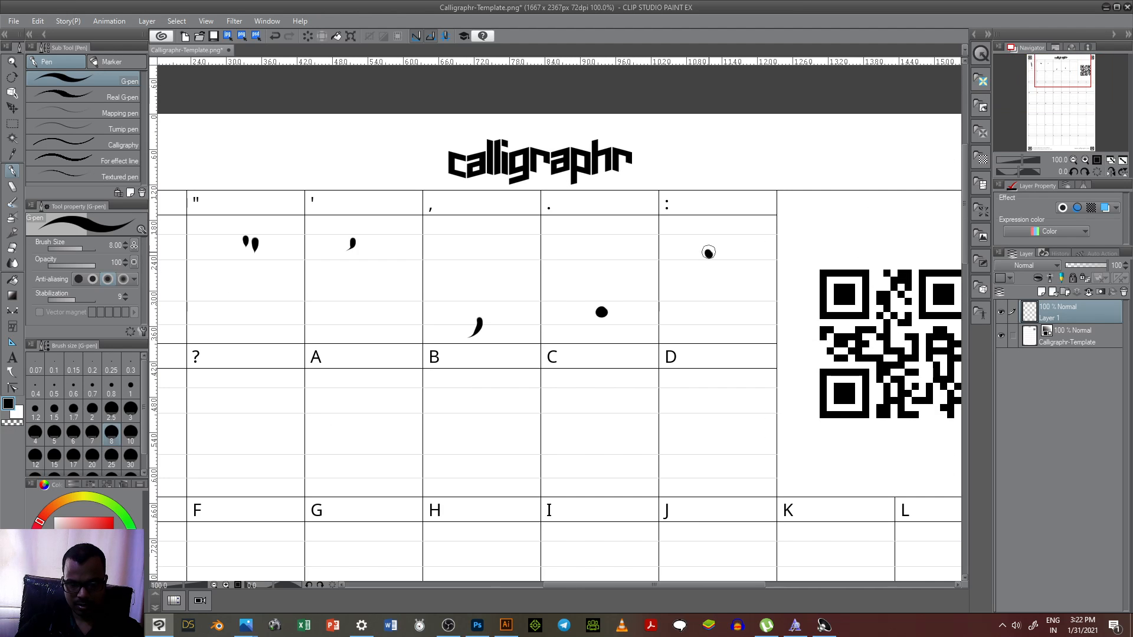
left_click(713, 297)
Step: Handwrite the semicolon, question mark and capital A in their cells in the template's second row
scroll(649, 307, "down", 4)
scroll(565, 317, "up", 2)
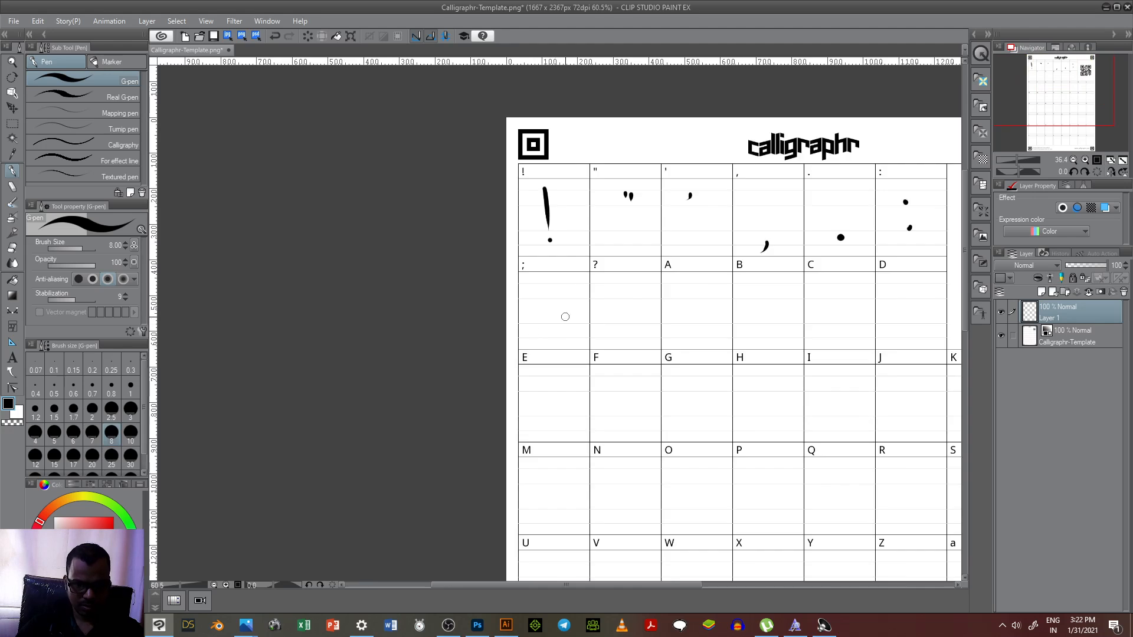
scroll(565, 317, "up", 1)
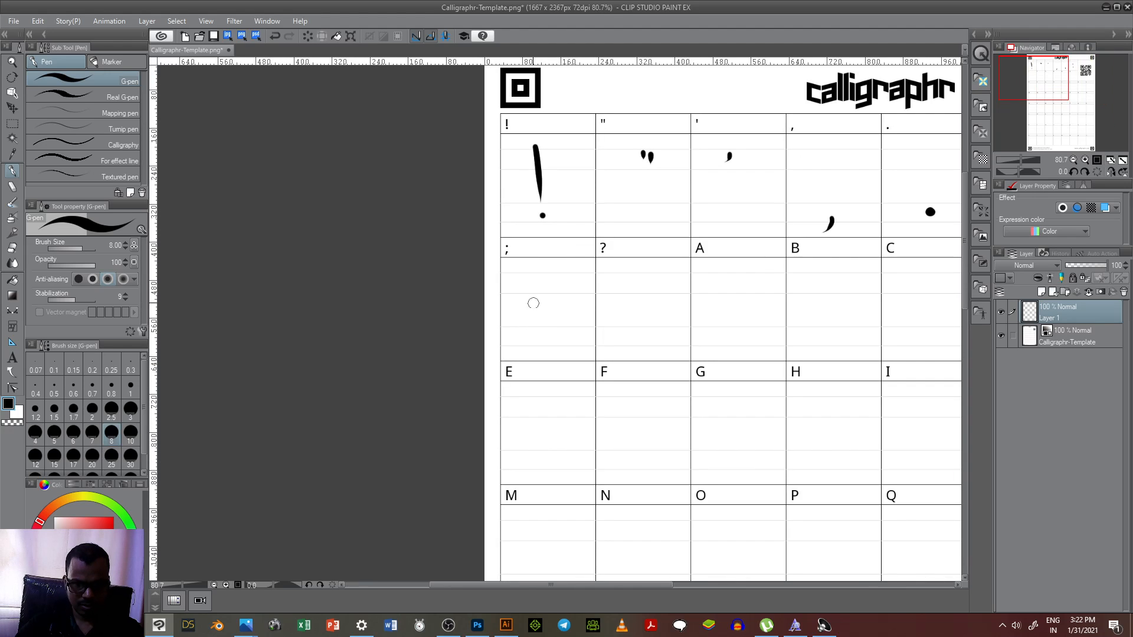
left_click_drag(539, 320, 535, 335)
left_click(541, 297)
left_click_drag(640, 283, 649, 319)
left_click(649, 331)
mouse_move(727, 288)
left_mouse_down()
mouse_move(716, 328)
mouse_move(738, 329)
left_mouse_up()
left_click_drag(720, 319, 748, 303)
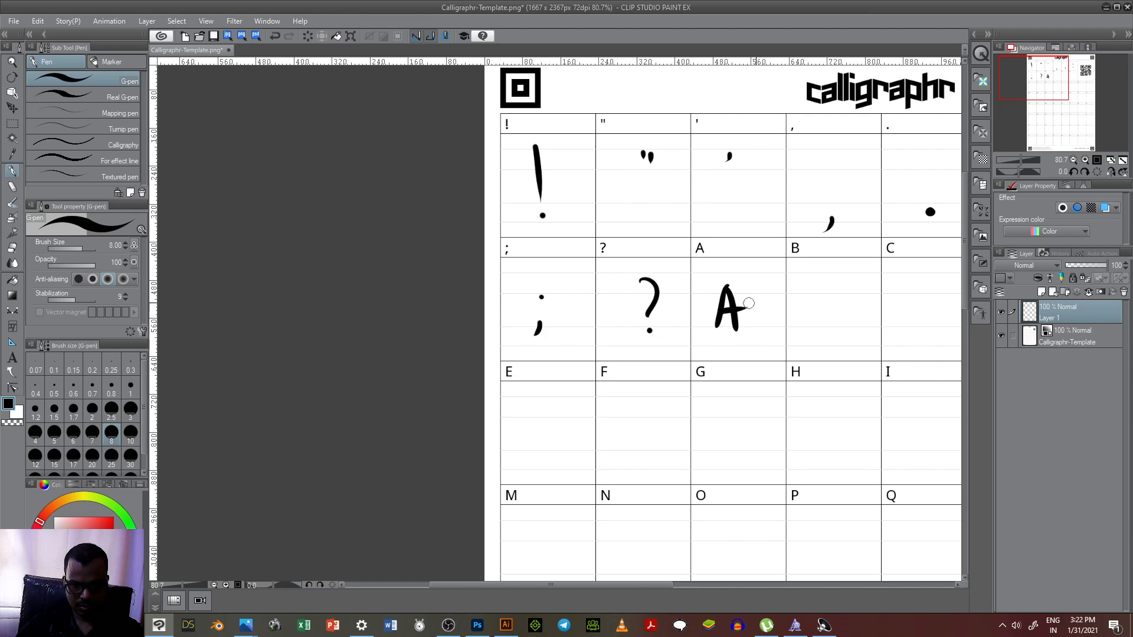
Step: Handwrite the capitals B, C and D in their cells in the template's second row
left_click_drag(813, 288, 810, 326)
scroll(548, 328, "down", 3)
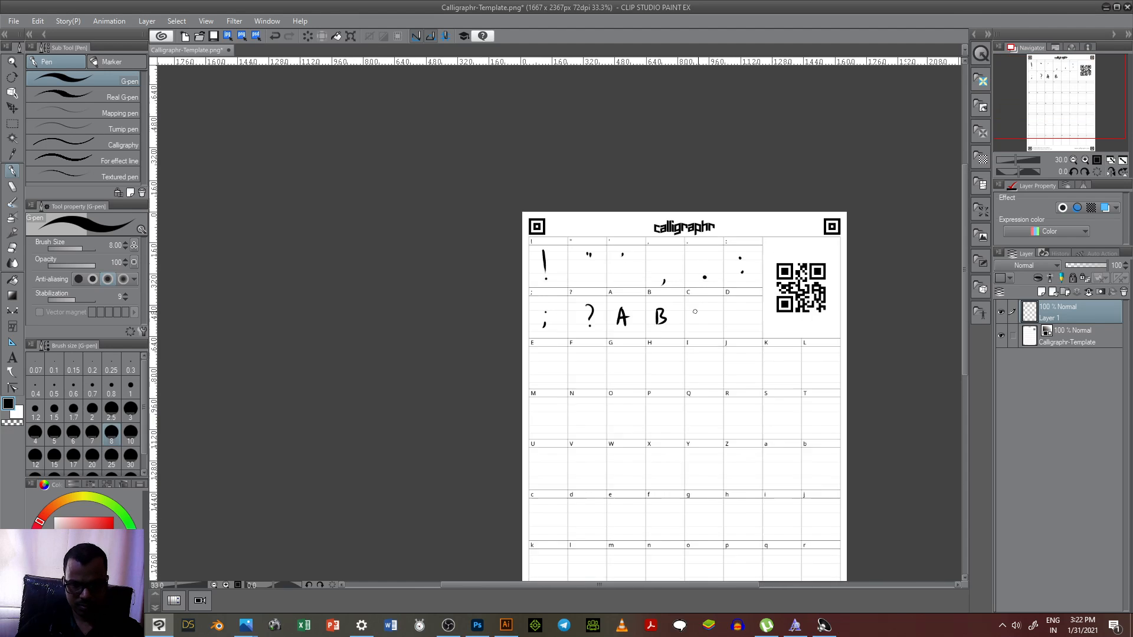
scroll(695, 311, "up", 2)
mouse_move(709, 302)
left_mouse_down()
mouse_move(720, 331)
mouse_move(754, 331)
left_mouse_up()
left_click_drag(755, 304, 743, 334)
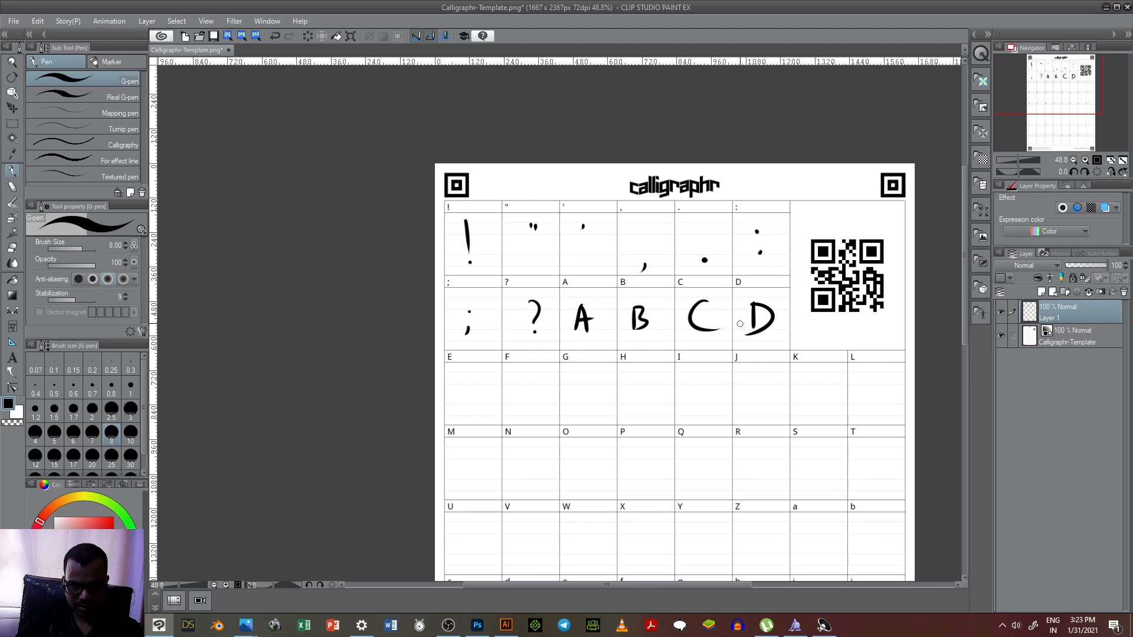
Step: Handwrite the capitals E to L in their cells across the template's third row
mouse_move(455, 375)
left_mouse_down()
mouse_move(480, 406)
mouse_move(470, 373)
left_mouse_up()
left_click_drag(453, 390, 519, 408)
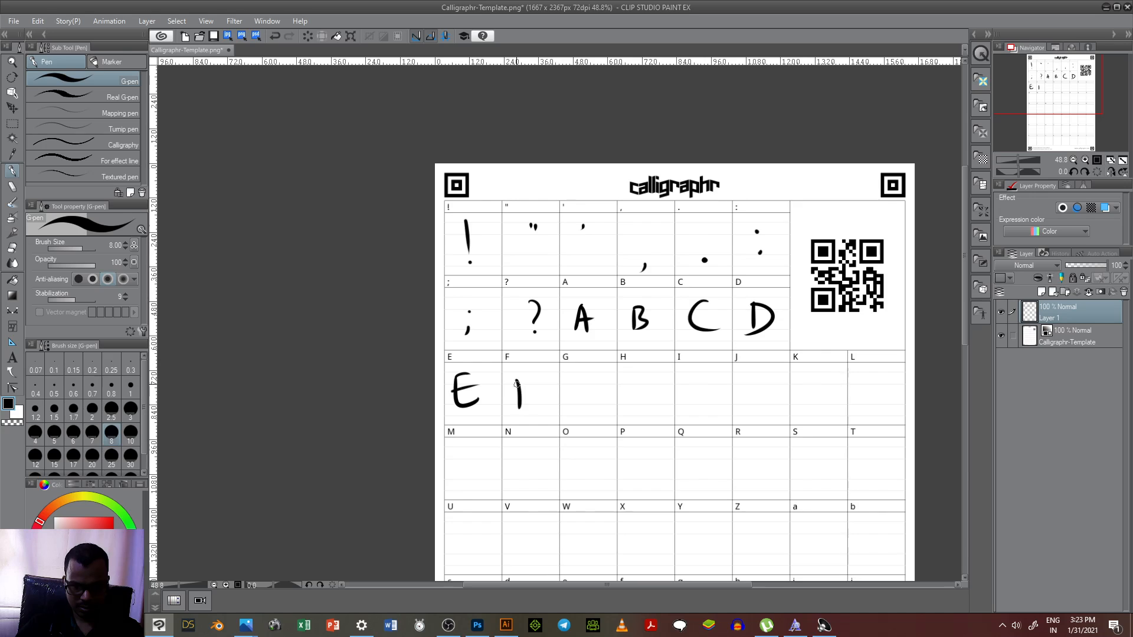
mouse_move(585, 376)
left_mouse_down()
mouse_move(581, 399)
mouse_move(600, 416)
left_mouse_up()
left_click_drag(636, 378, 637, 407)
mouse_move(635, 394)
left_mouse_down()
mouse_move(656, 390)
mouse_move(654, 413)
left_mouse_up()
left_click_drag(697, 375, 700, 413)
mouse_move(761, 374)
left_mouse_down()
mouse_move(747, 402)
mouse_move(768, 375)
mouse_move(808, 408)
mouse_move(831, 407)
left_mouse_up()
mouse_move(870, 373)
left_mouse_down()
mouse_move(883, 404)
mouse_move(903, 403)
left_mouse_up()
Step: Handwrite the capitals M to T in their cells across the template's fourth row
scroll(453, 422, "down", 4)
scroll(452, 422, "up", 4)
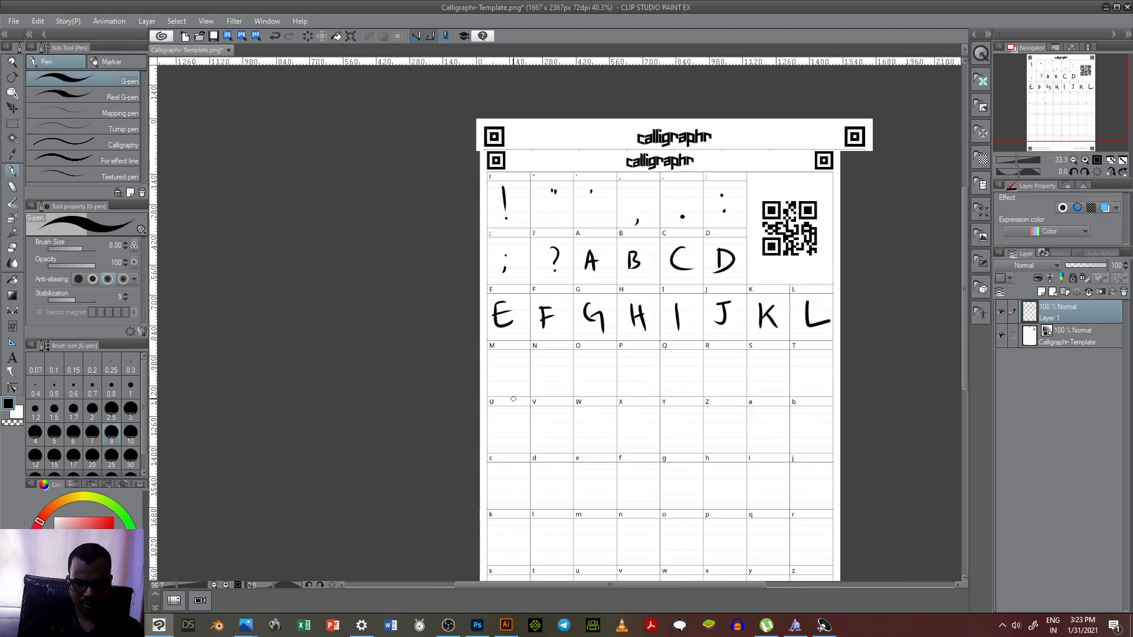
mouse_move(487, 374)
left_mouse_down()
mouse_move(519, 342)
mouse_move(523, 382)
mouse_move(576, 337)
mouse_move(625, 346)
mouse_move(666, 381)
mouse_move(666, 367)
left_mouse_up()
mouse_move(737, 352)
left_mouse_down()
mouse_move(732, 373)
mouse_move(741, 354)
left_mouse_up()
mouse_move(726, 362)
left_mouse_down()
mouse_move(785, 353)
mouse_move(787, 377)
left_mouse_up()
left_click_drag(783, 350, 815, 384)
left_click_drag(843, 347, 828, 373)
left_click_drag(712, 364, 576, 364)
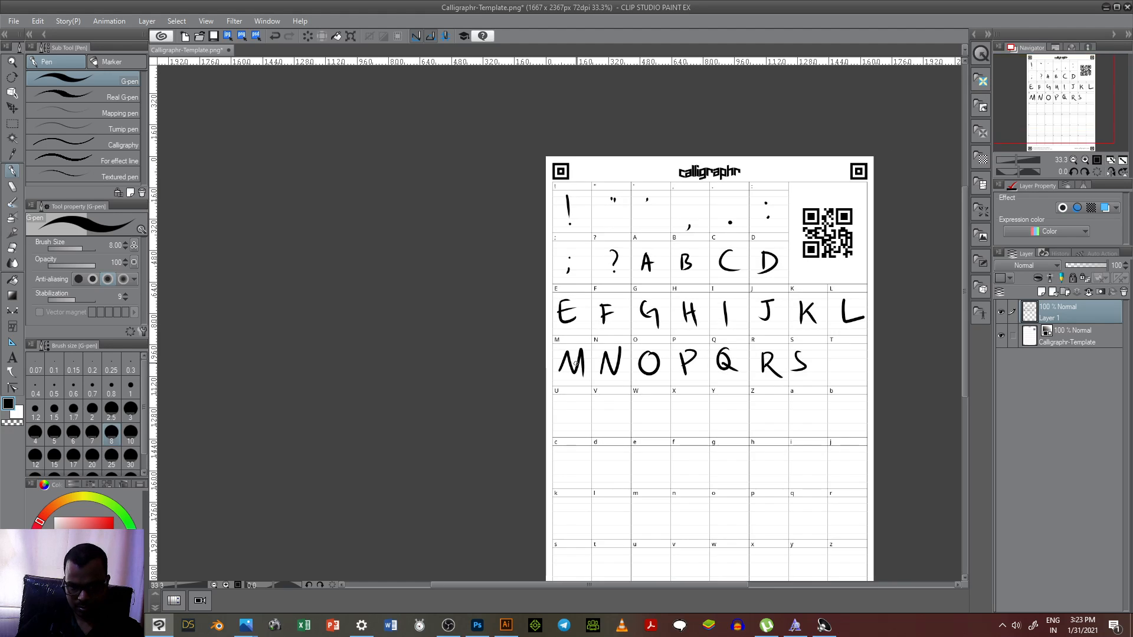
left_click_drag(829, 353, 853, 352)
left_click_drag(842, 351, 845, 373)
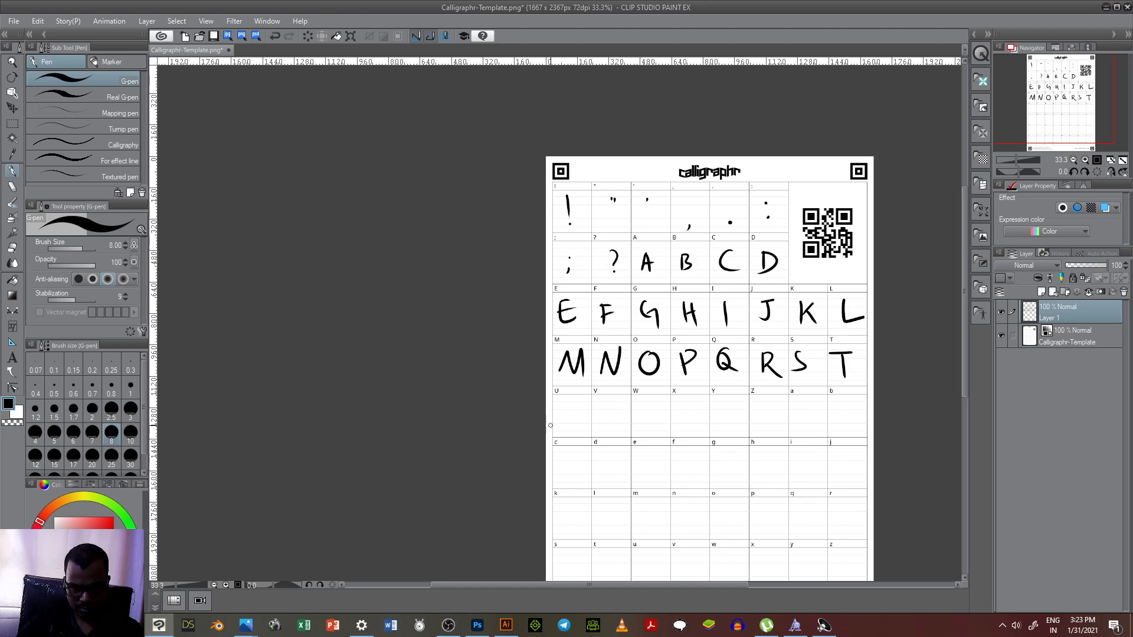
Step: Handwrite the capitals U to Z and the lowercase a, b and c in their cells
mouse_move(567, 429)
left_mouse_down()
mouse_move(579, 406)
mouse_move(616, 403)
mouse_move(705, 425)
mouse_move(683, 431)
left_mouse_up()
mouse_move(721, 400)
left_mouse_down()
mouse_move(728, 428)
mouse_move(782, 402)
mouse_move(790, 420)
mouse_move(837, 424)
left_mouse_up()
left_click_drag(561, 475, 578, 474)
Step: Handwrite the lowercase d, e, f and g in the sixth row, undoing the first d and redrawing it lower in its cell
left_click_drag(612, 454, 617, 466)
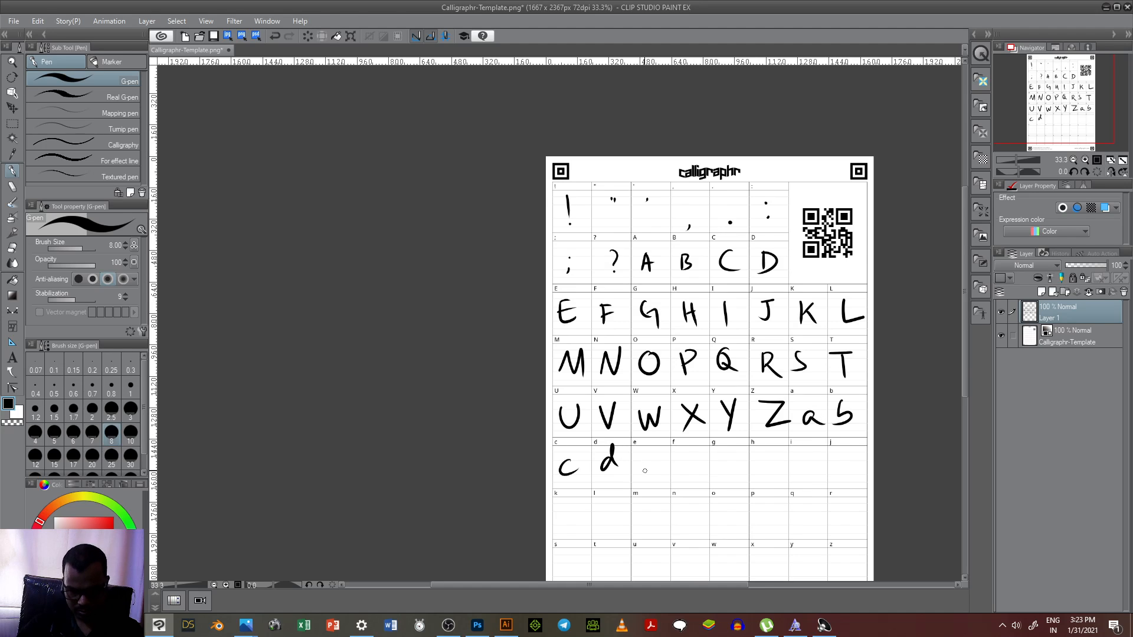
key("ctrl+z")
mouse_move(610, 467)
left_mouse_down()
mouse_move(644, 445)
mouse_move(665, 457)
left_mouse_up()
scroll(640, 484, "up", 2)
left_click_drag(717, 409, 702, 465)
left_click_drag(697, 443, 729, 438)
mouse_move(812, 430)
left_mouse_down()
mouse_move(793, 443)
mouse_move(798, 470)
left_mouse_up()
scroll(721, 439, "down", 2)
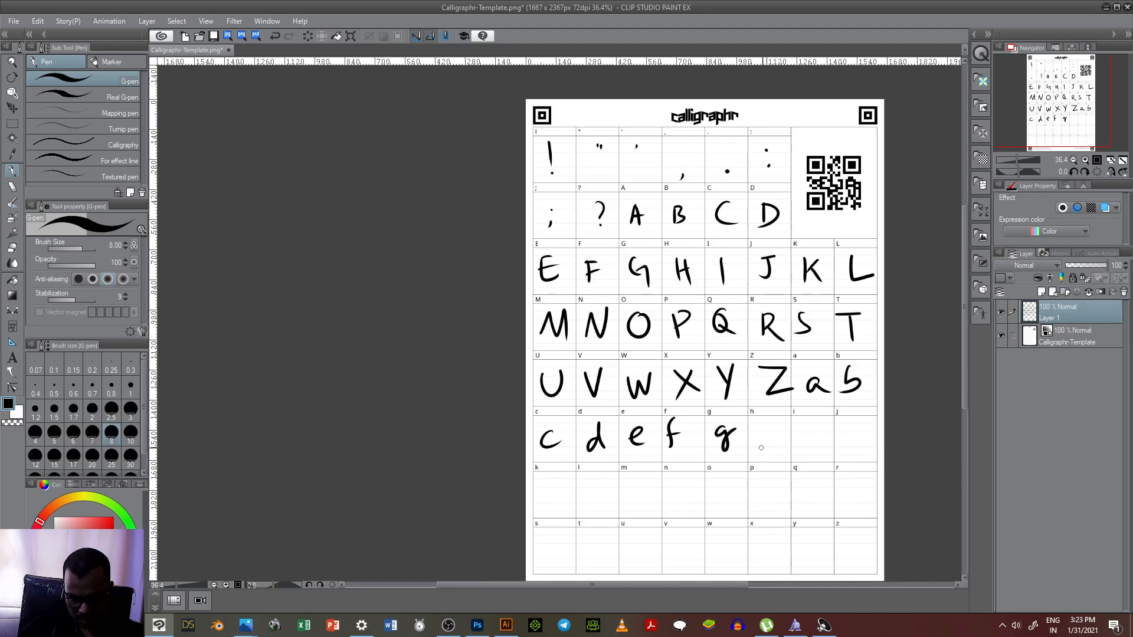
Step: Handwrite the lowercase h, i and j in their cells, adding the dots on i and j
scroll(759, 417, "up", 2)
mouse_move(760, 414)
left_mouse_down()
mouse_move(757, 452)
mouse_move(847, 452)
left_mouse_up()
left_click(845, 421)
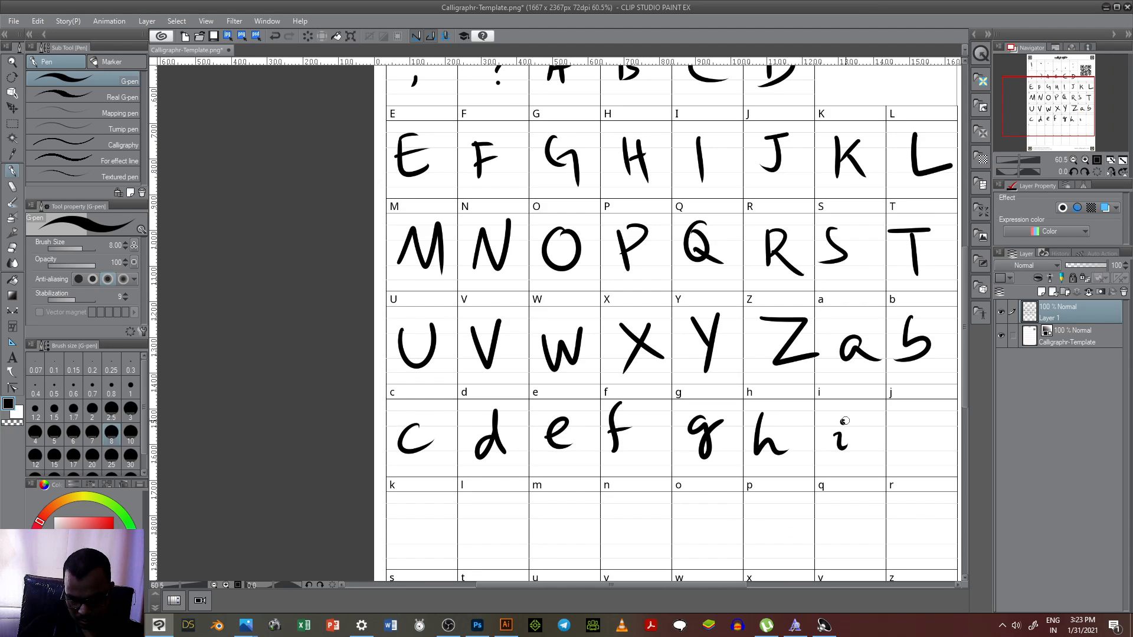
left_click_drag(911, 428, 907, 469)
left_click(919, 412)
Step: Handwrite the lowercase k to r in their cells across the template's seventh row
scroll(919, 412, "down", 2)
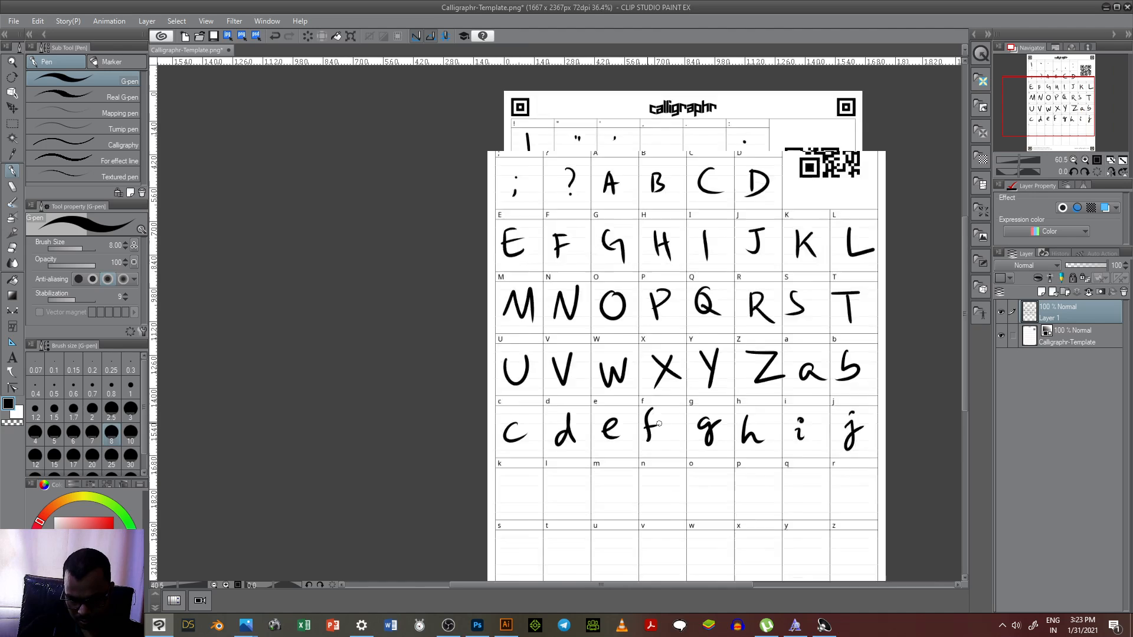
scroll(533, 475, "up", 1)
mouse_move(541, 456)
left_mouse_down()
mouse_move(538, 497)
mouse_move(572, 496)
left_mouse_up()
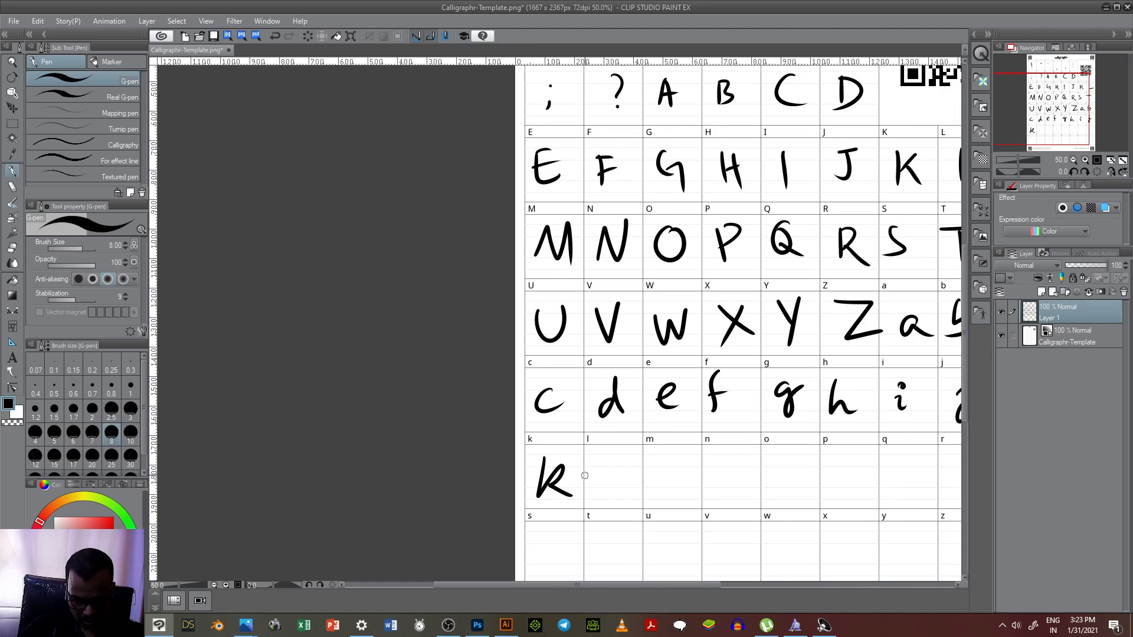
mouse_move(616, 452)
left_mouse_down()
mouse_move(603, 479)
mouse_move(620, 493)
mouse_move(666, 467)
mouse_move(685, 494)
mouse_move(736, 466)
mouse_move(744, 497)
left_mouse_up()
left_click_drag(793, 462, 792, 465)
scroll(708, 470, "down", 2)
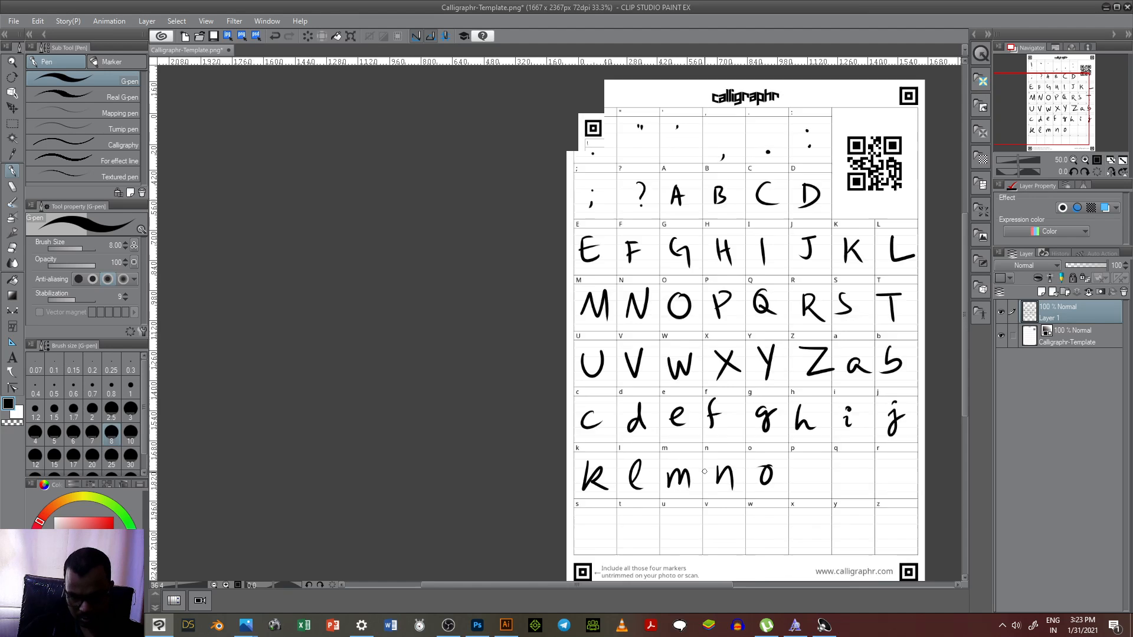
scroll(749, 414, "up", 1)
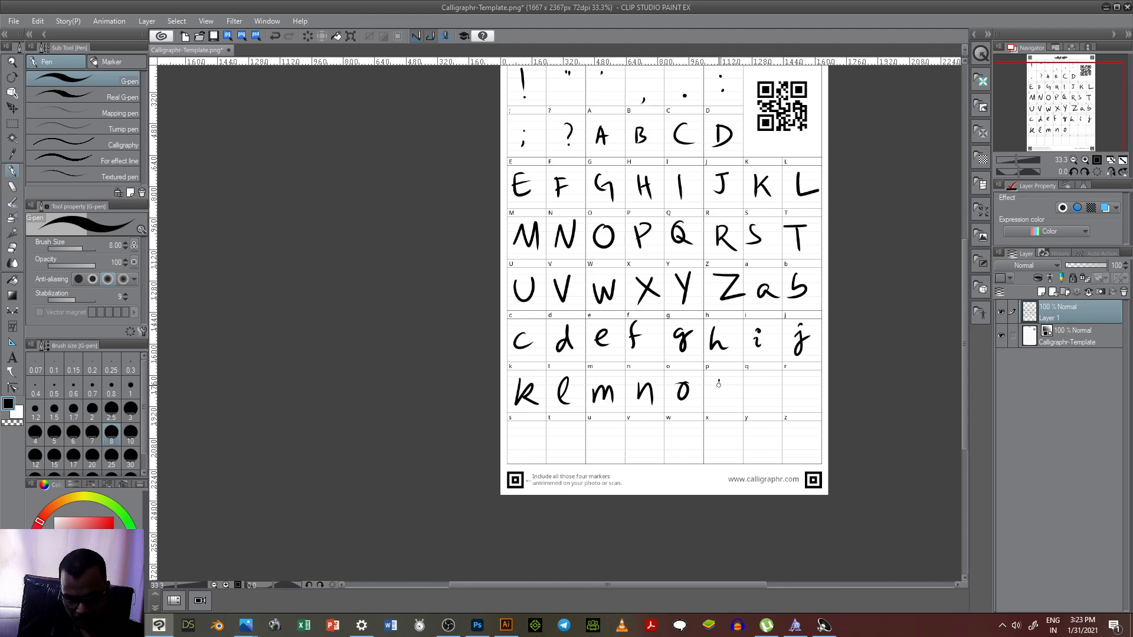
left_click_drag(757, 389, 776, 382)
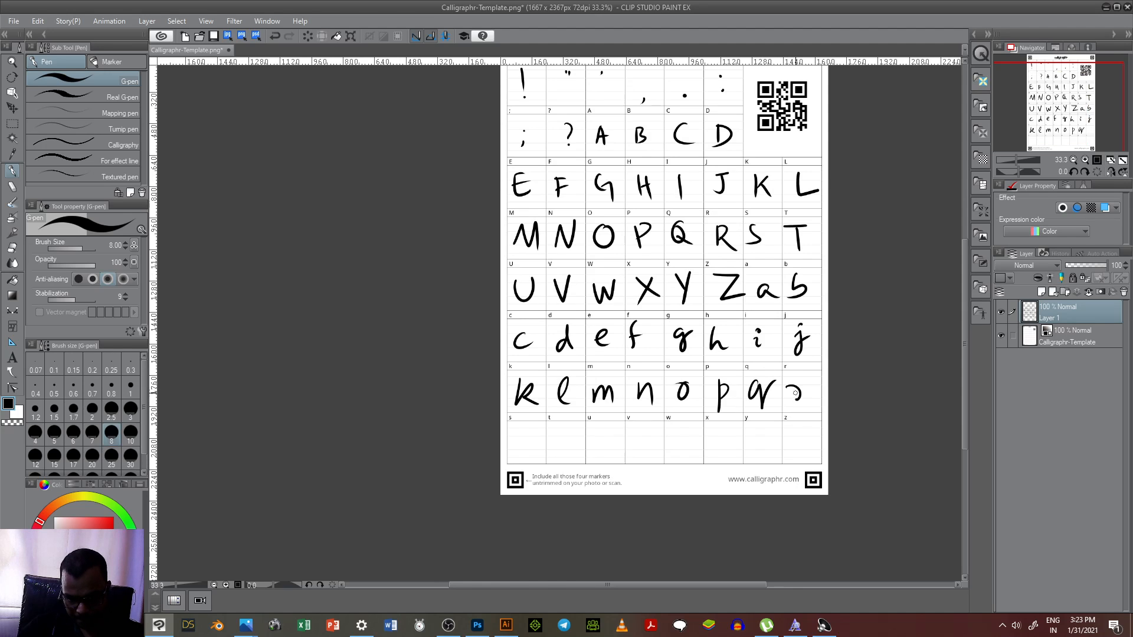
Step: Handwrite the lowercase s to z in their cells across the template's last row
scroll(584, 450, "up", 1)
left_click_drag(514, 423, 502, 451)
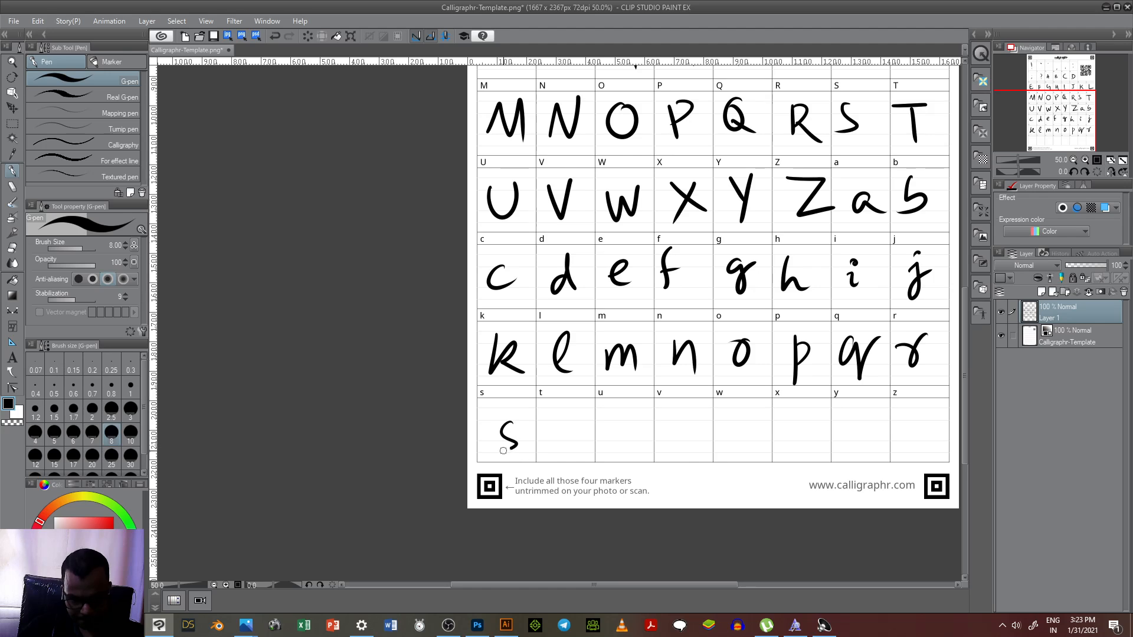
mouse_move(563, 410)
left_mouse_down()
mouse_move(565, 447)
mouse_move(577, 423)
mouse_move(631, 433)
mouse_move(690, 416)
mouse_move(748, 437)
mouse_move(758, 422)
mouse_move(801, 421)
left_mouse_up()
mouse_move(806, 417)
left_mouse_down()
mouse_move(794, 442)
mouse_move(817, 439)
left_mouse_up()
left_click_drag(850, 415, 857, 431)
left_click_drag(867, 416, 853, 447)
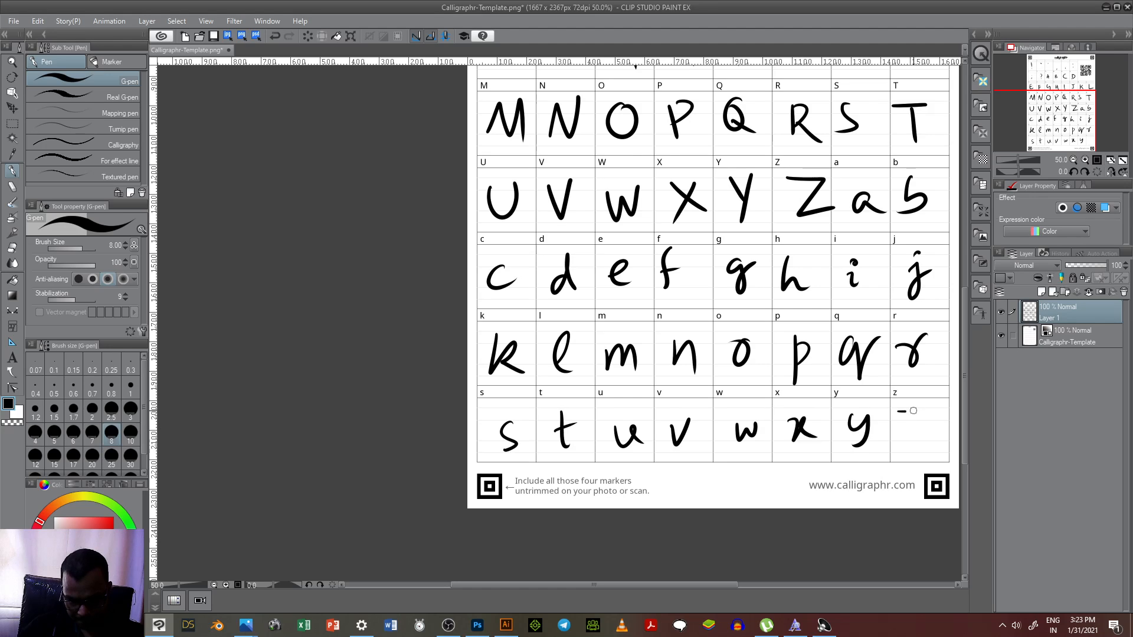
left_click_drag(914, 411, 930, 431)
left_click(1003, 625)
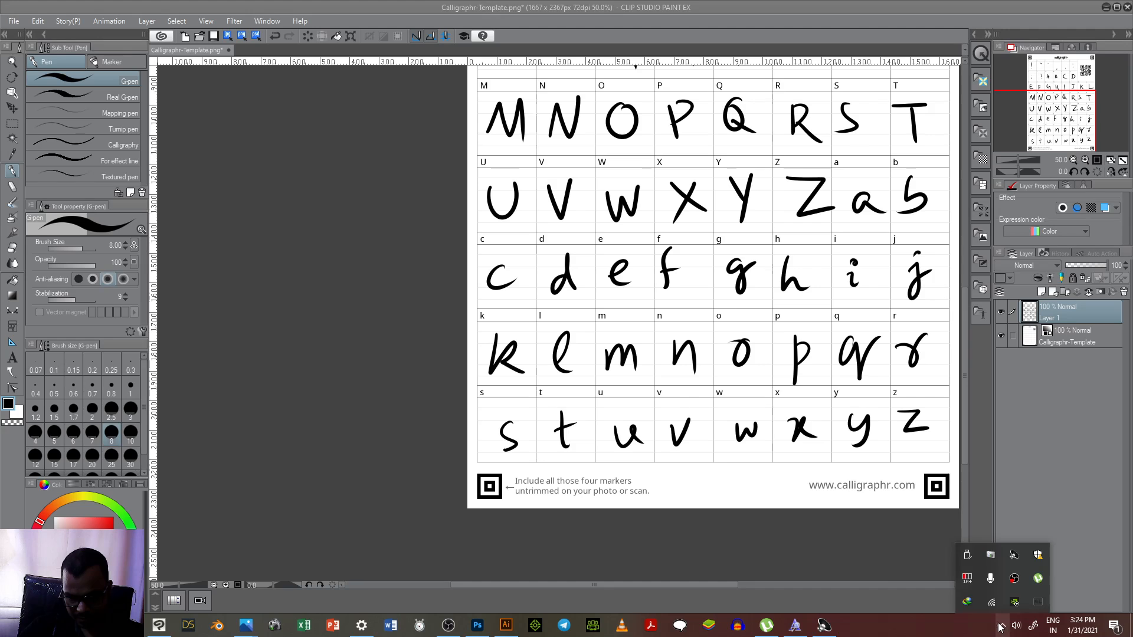
left_click(745, 544)
scroll(572, 398, "down", 3)
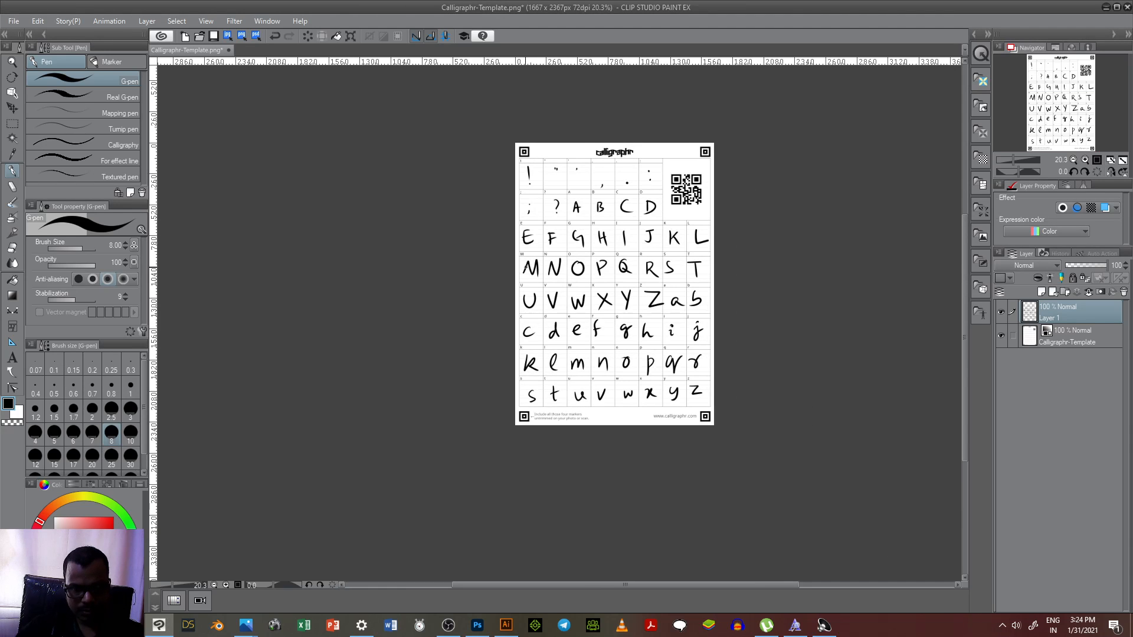
scroll(712, 140, "up", 1)
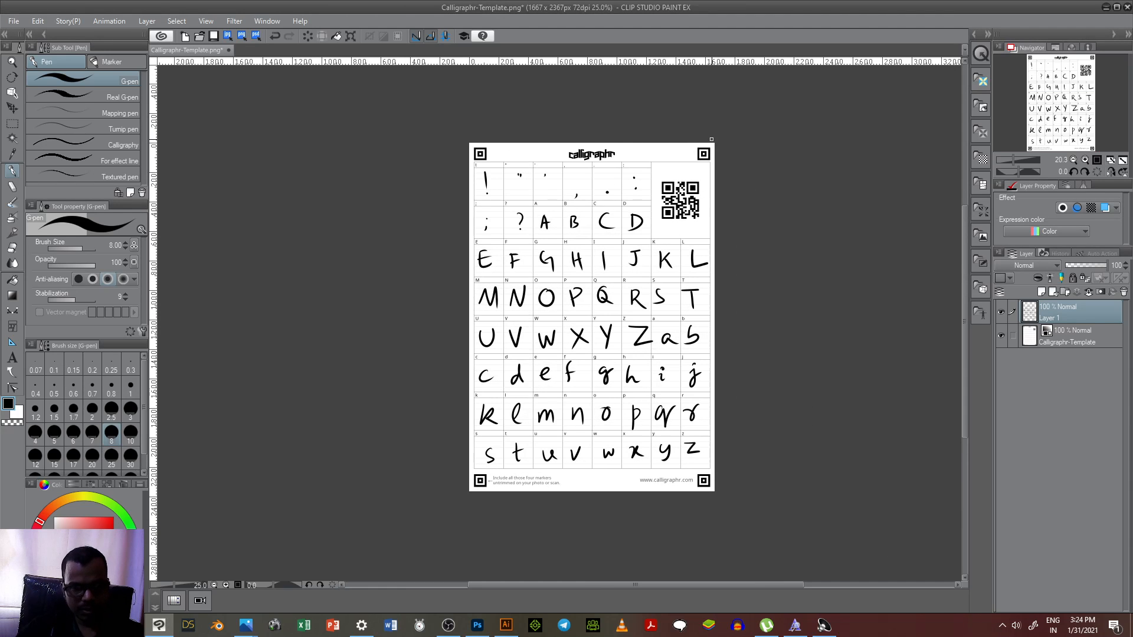
Step: Export the filled template as a single-layer PNG named "Calligraphr-Template jan 21" in the make ur own font folder, keeping the 66.67% scale
left_click(242, 36)
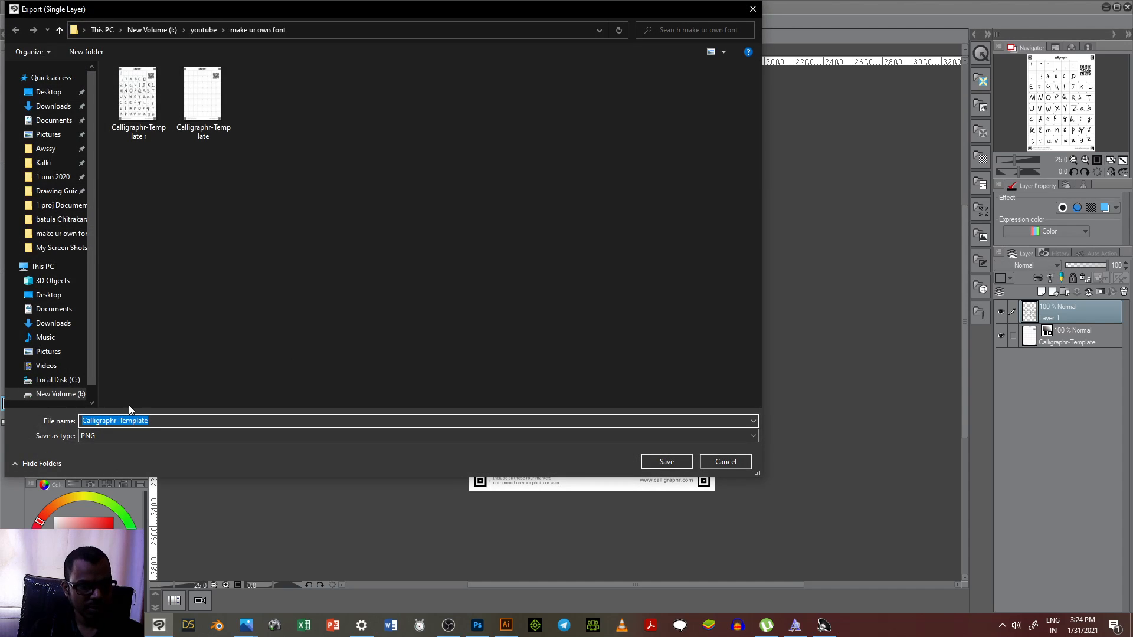
left_click(152, 421)
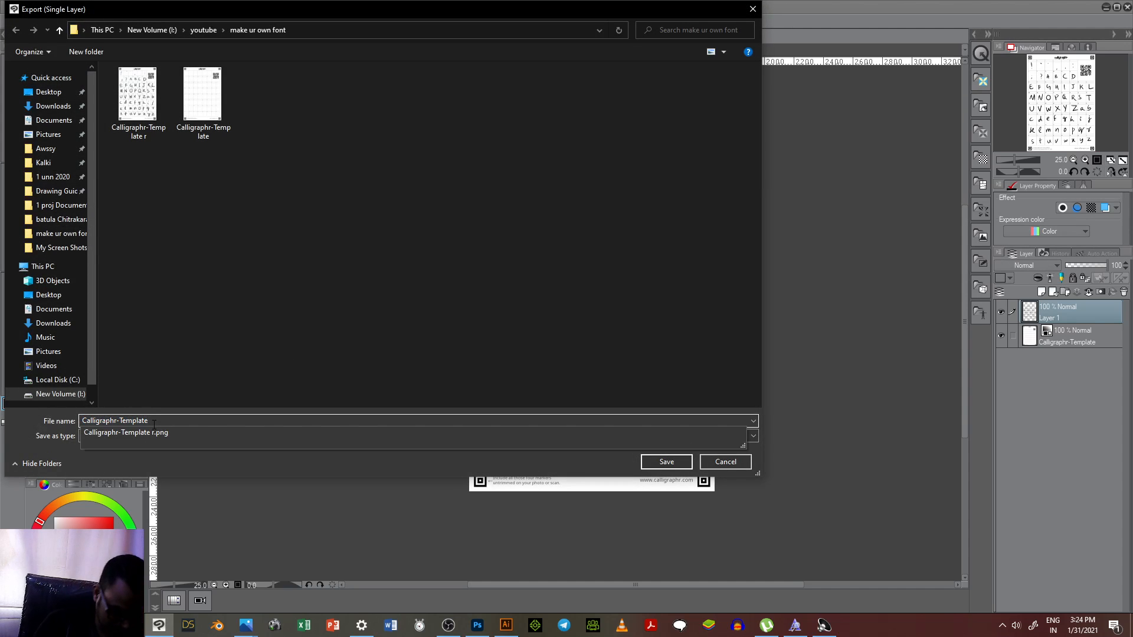
type("jan 21")
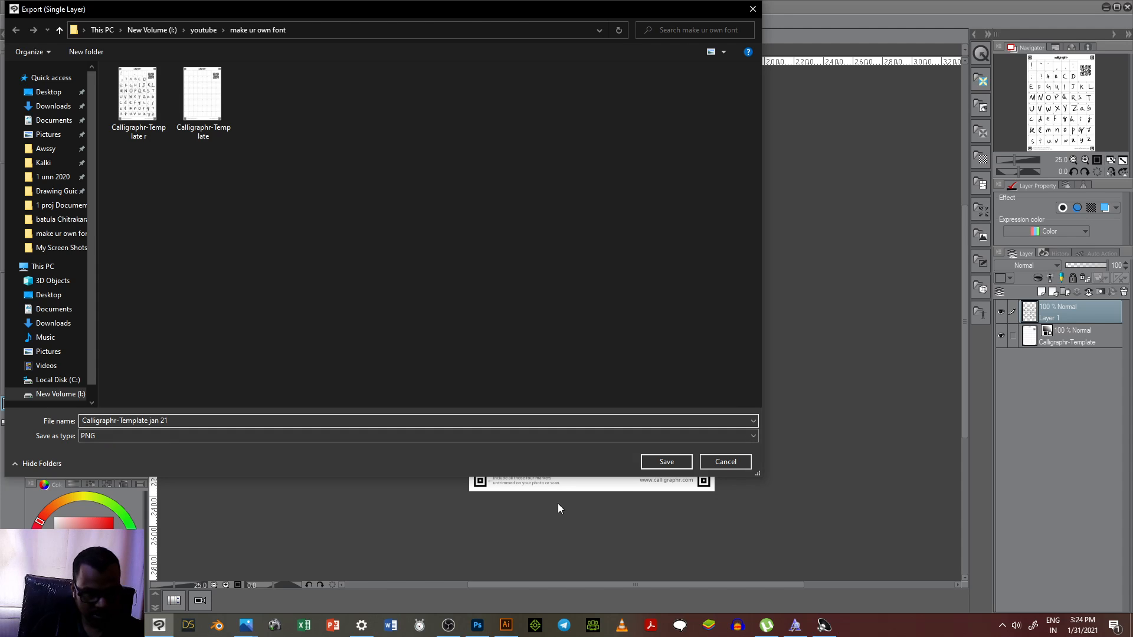
left_click(646, 468)
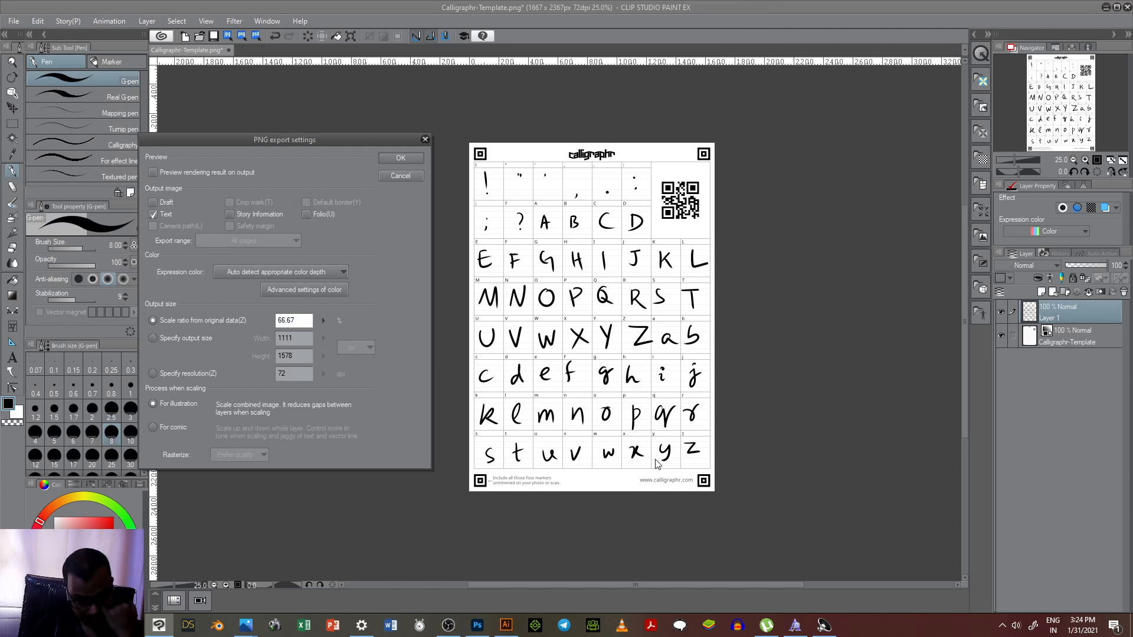
left_click(395, 158)
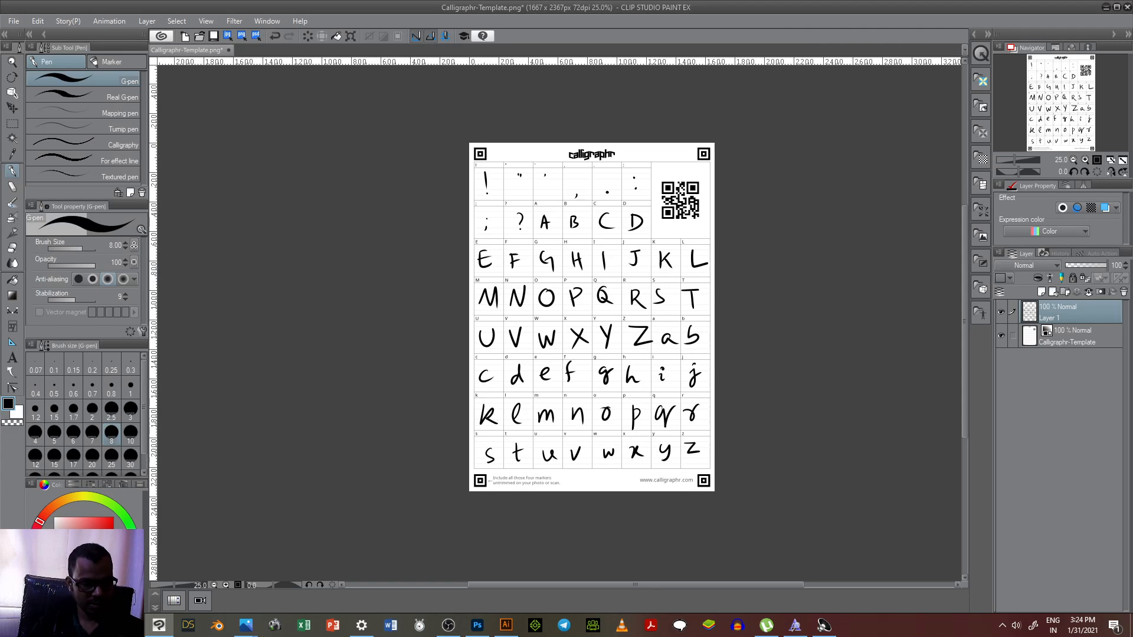
Step: Switch to the Calligraphr web app in the browser, dismiss the template download message and open the My Fonts page
key("alt+Tab")
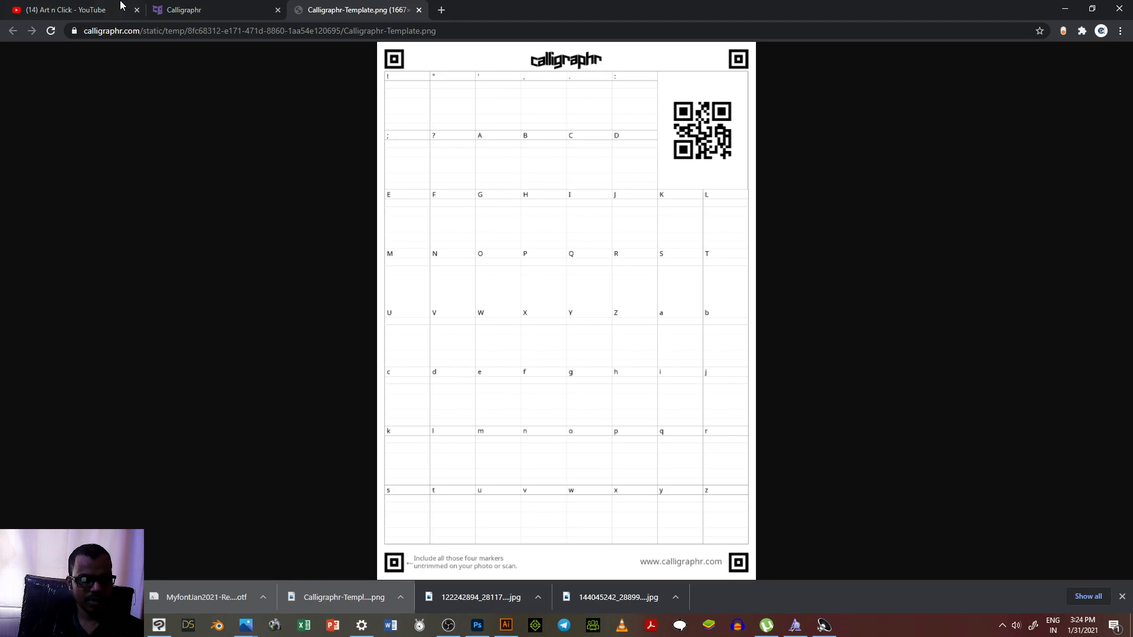
left_click(180, 10)
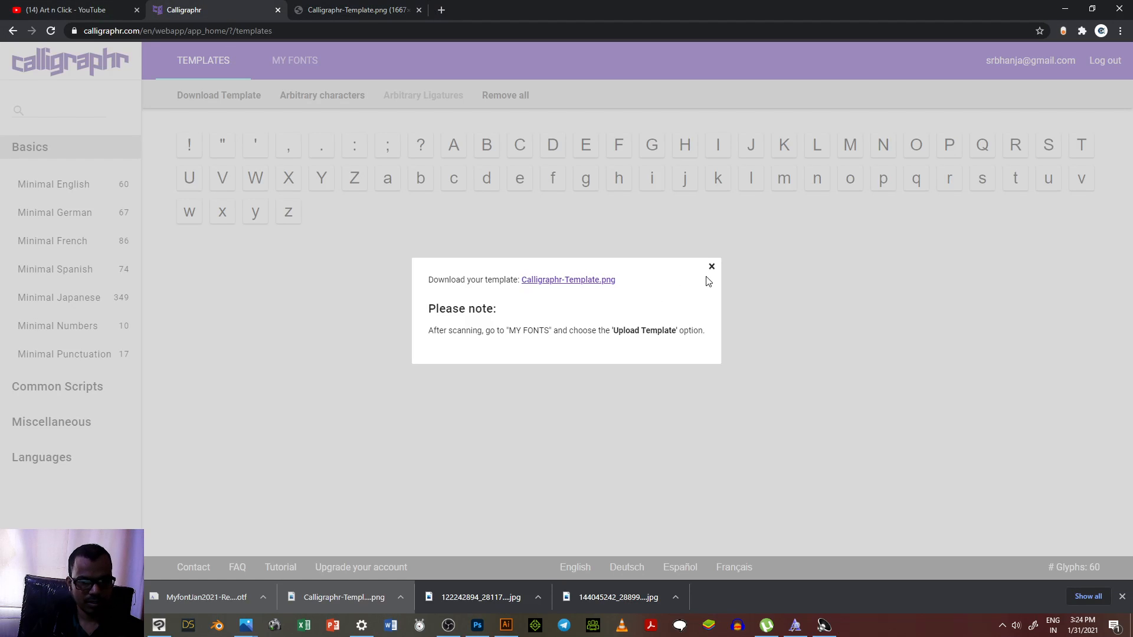
left_click(712, 267)
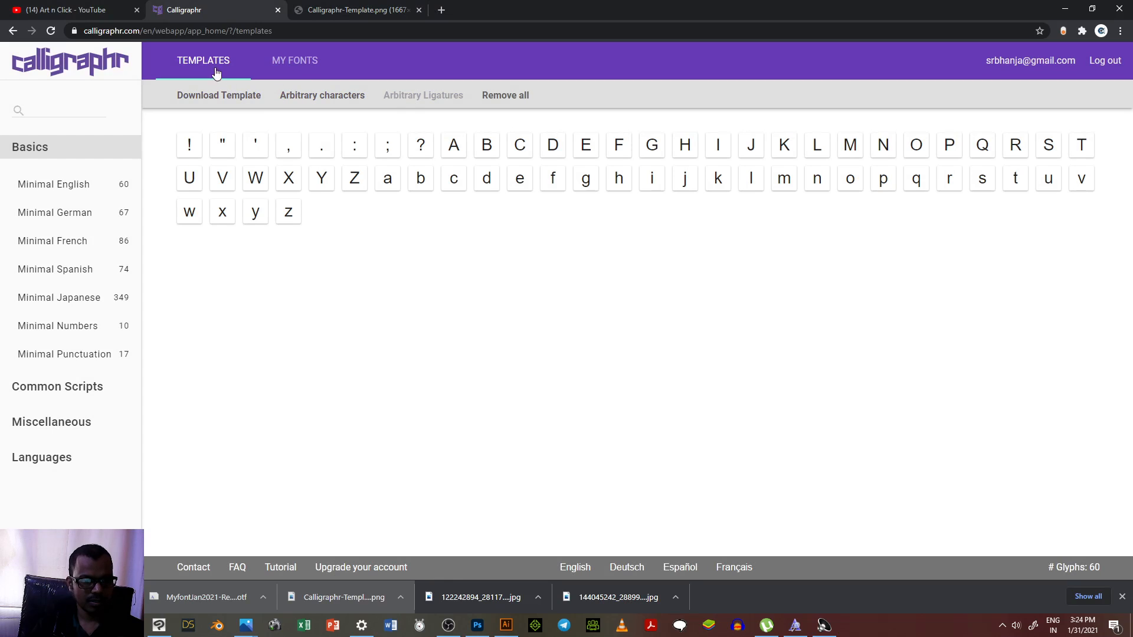
left_click(284, 65)
Step: Upload "Calligraphr-Template jan 21.png" with automatic template cleaning and add its characters to MyFont as variants
left_click(268, 102)
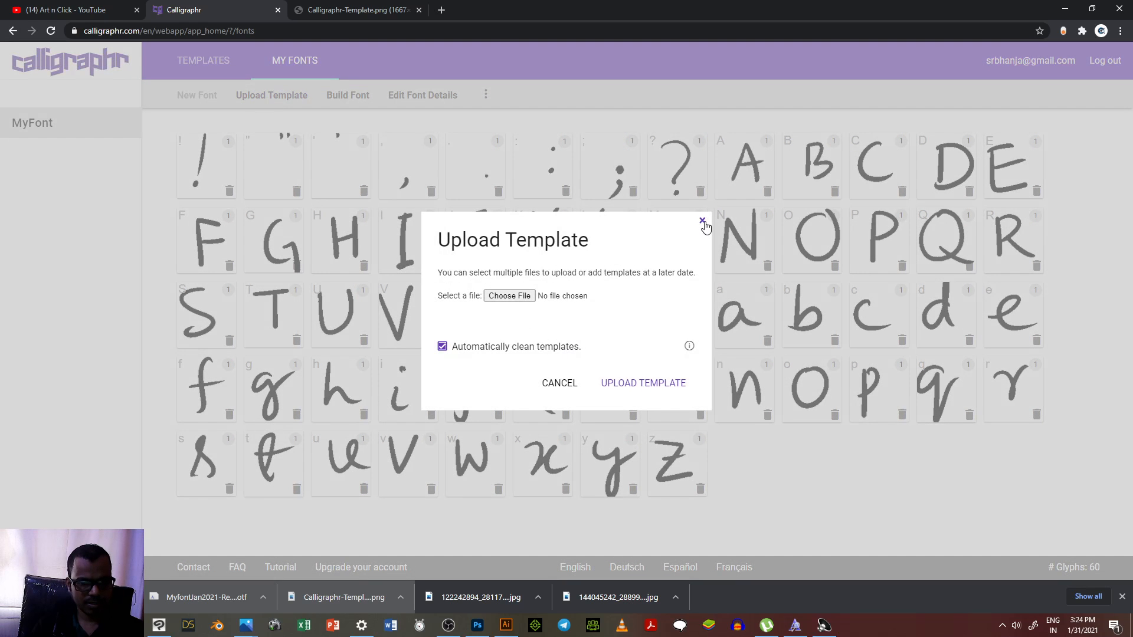
left_click(520, 296)
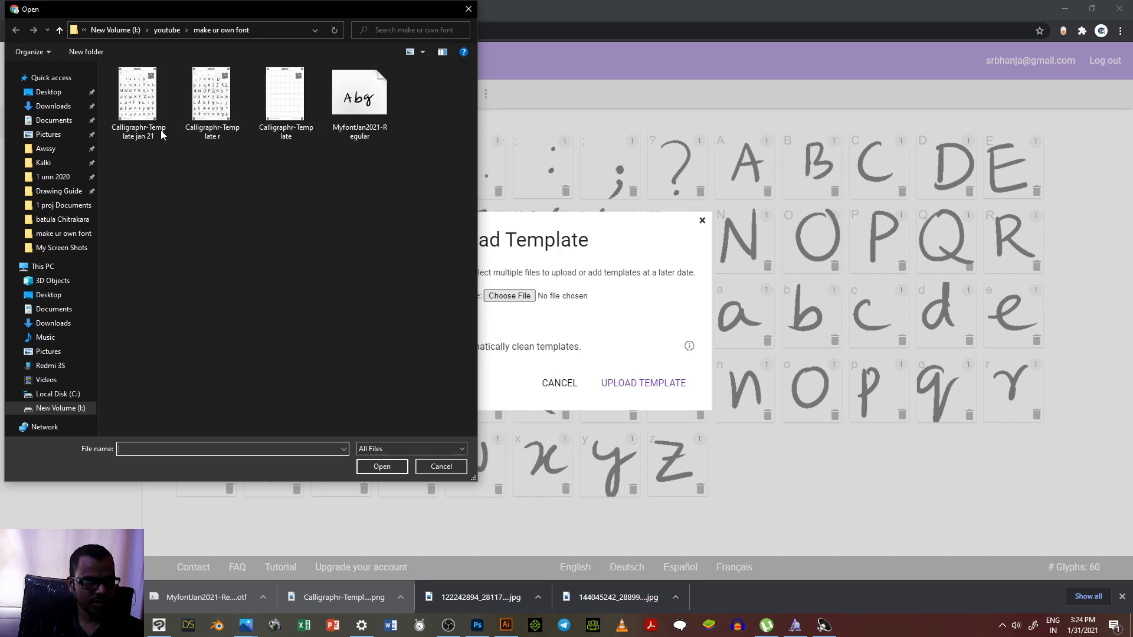
left_click(129, 106)
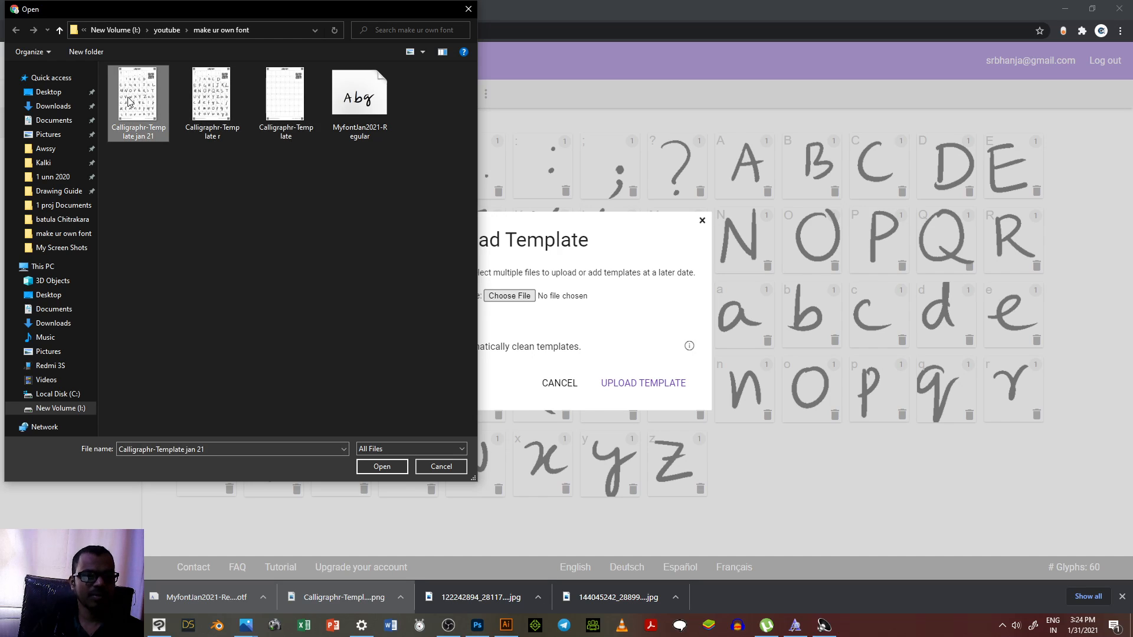
double_click(129, 101)
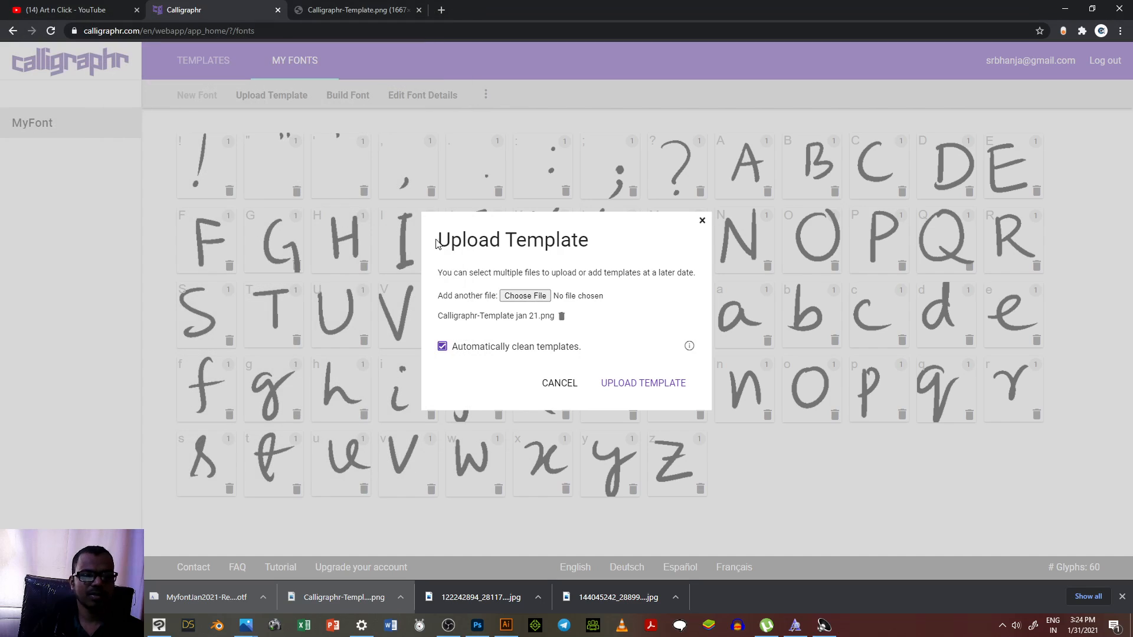
left_click(646, 384)
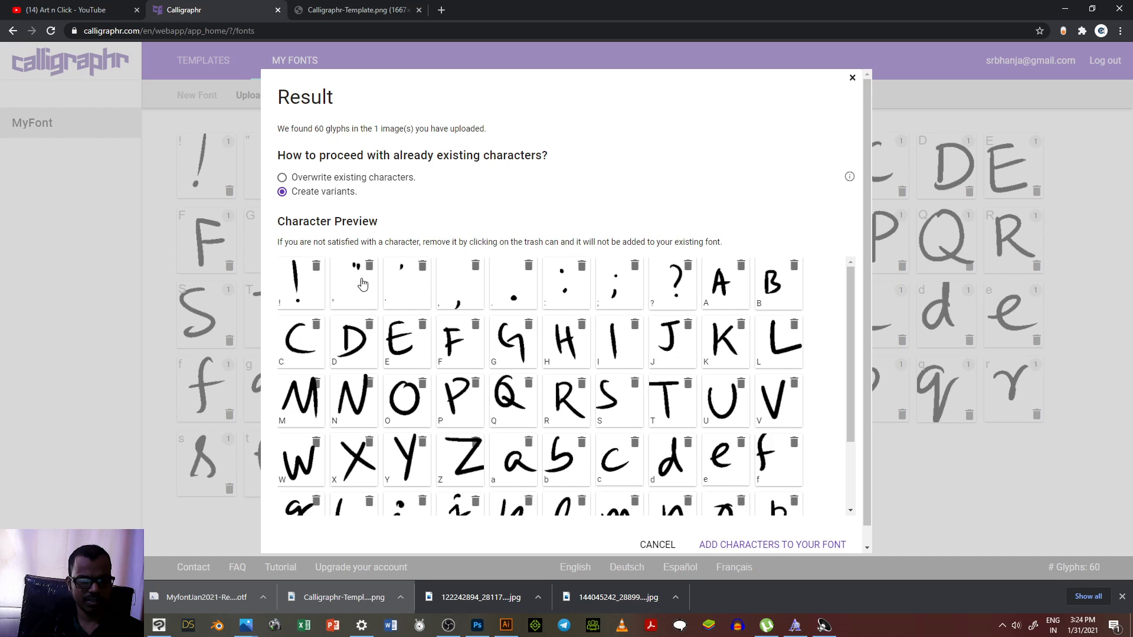
scroll(843, 459, "down", 2)
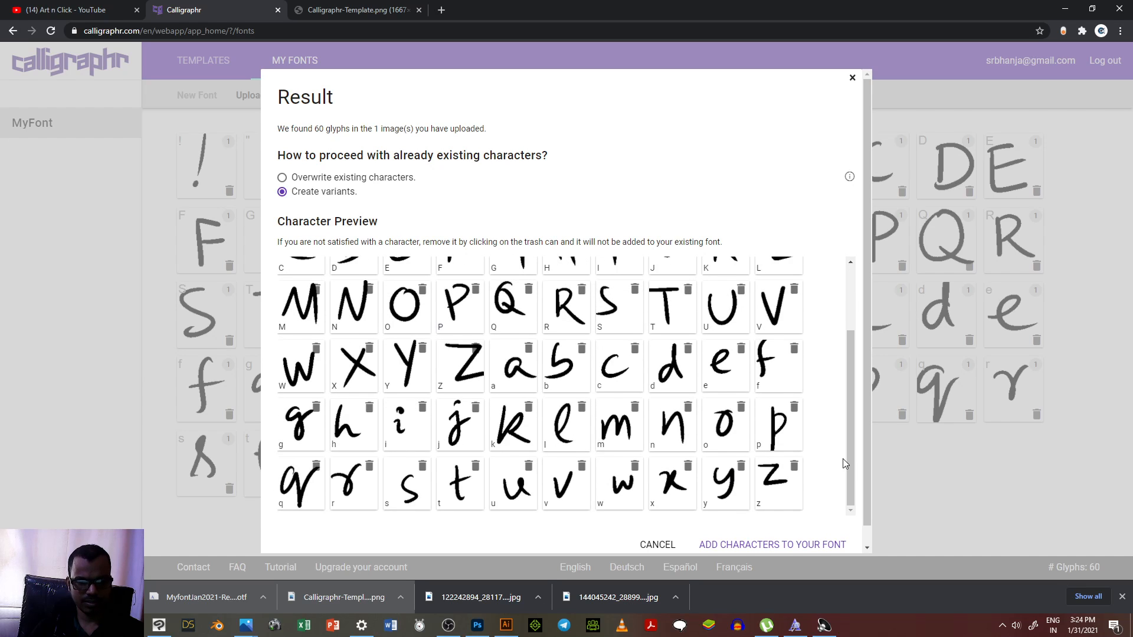
left_click(792, 546)
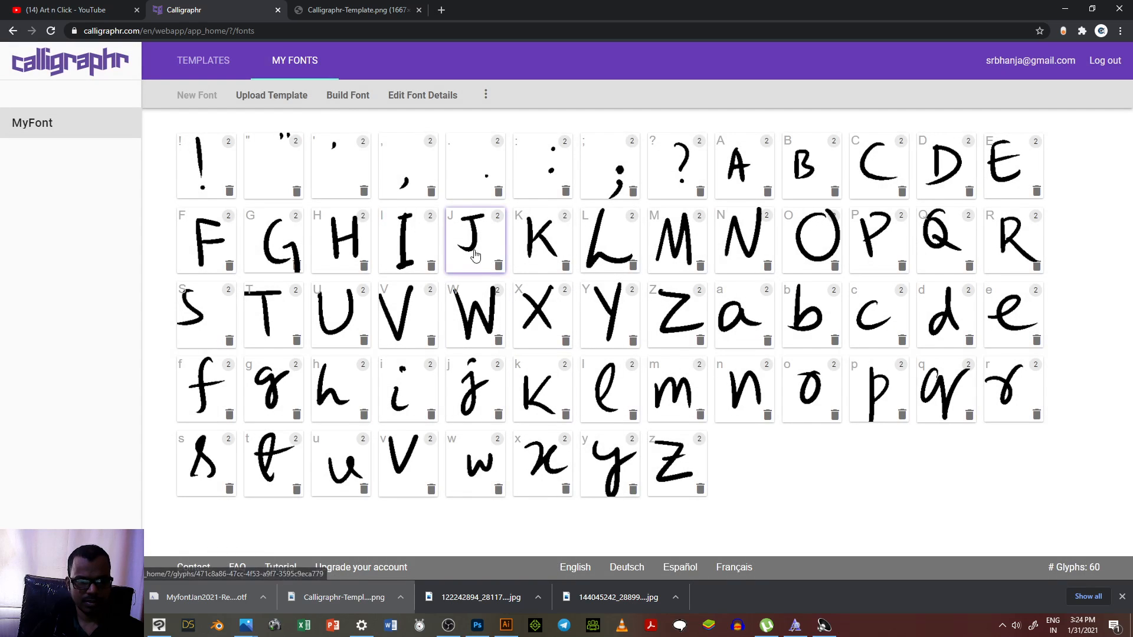
Step: Build the font as "MyFont 31 jan 2021" with randomized characters and enlarge the font preview
left_click(346, 95)
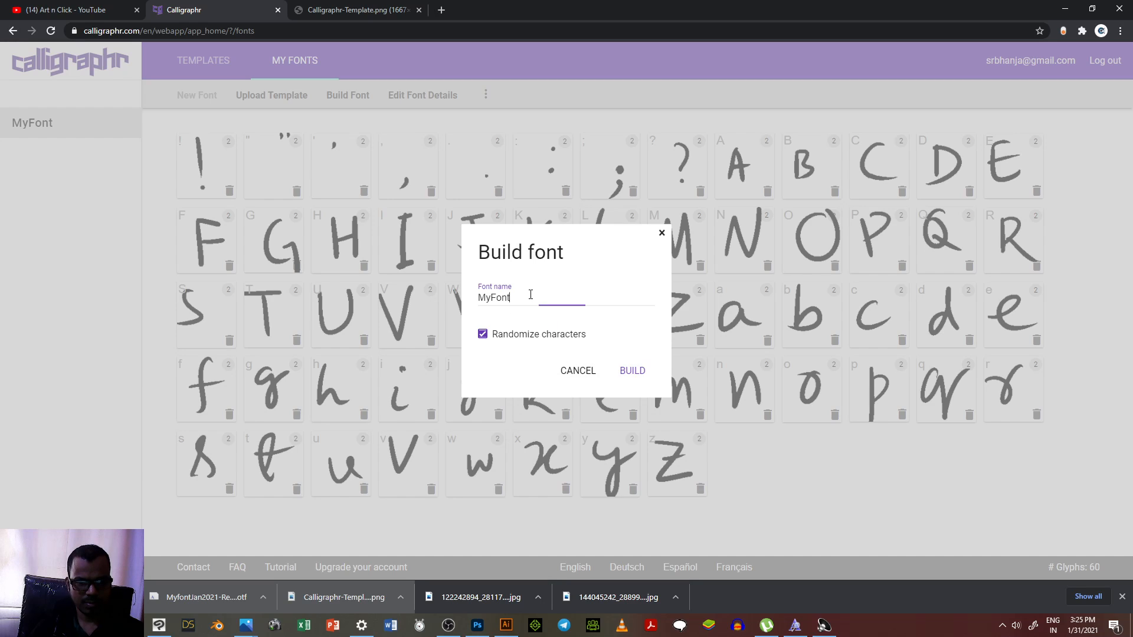
type("31")
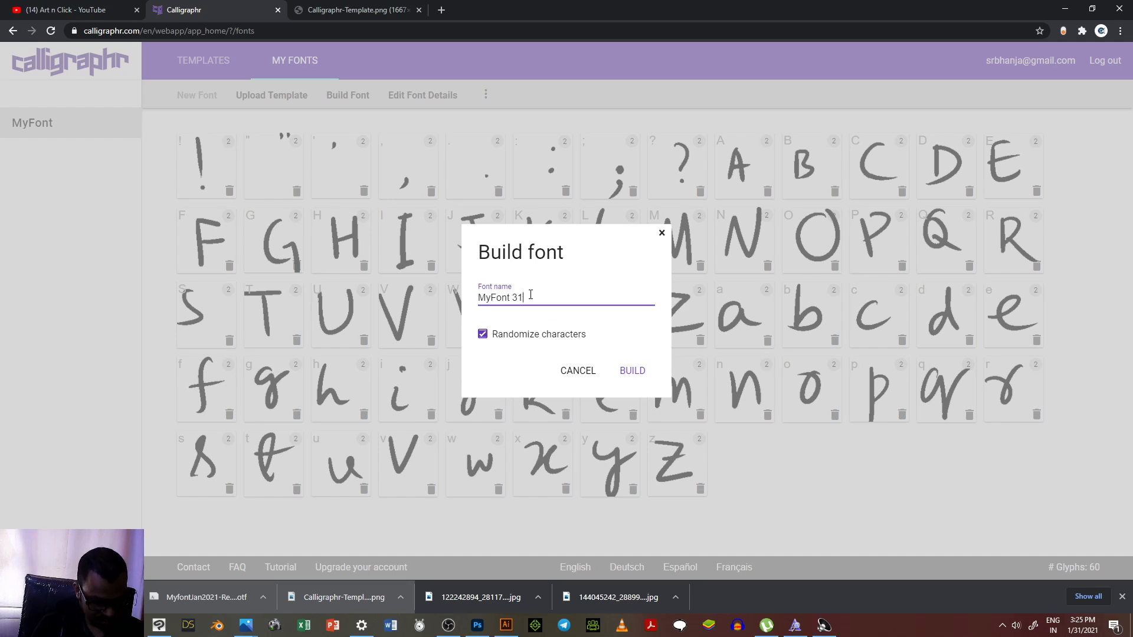
type(" jan 2021")
left_click(633, 372)
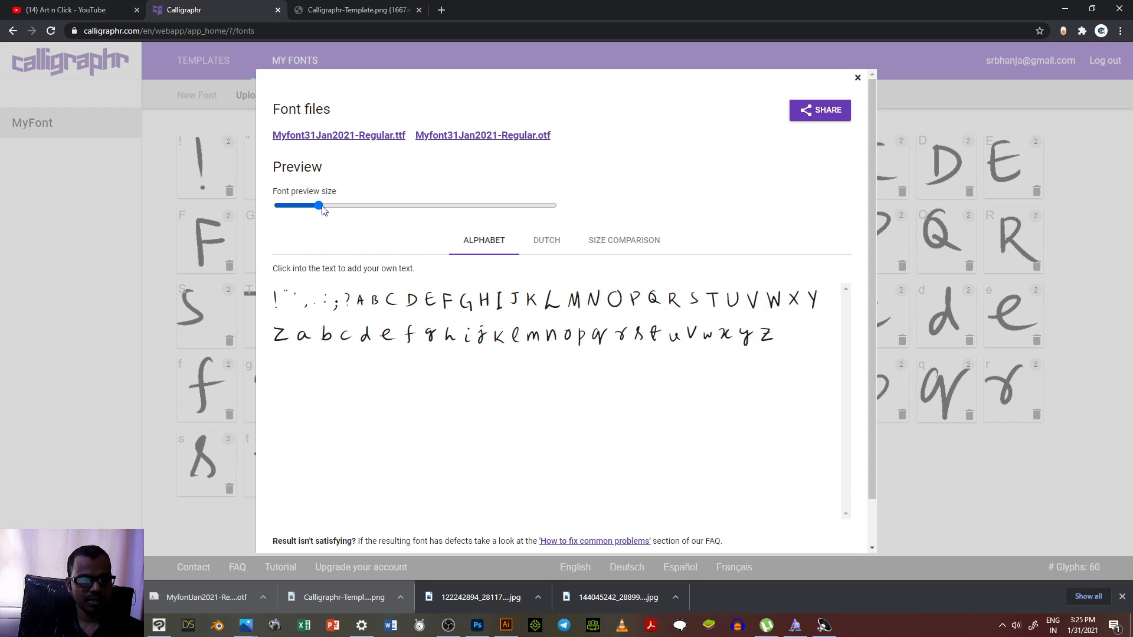
left_click_drag(320, 206, 359, 206)
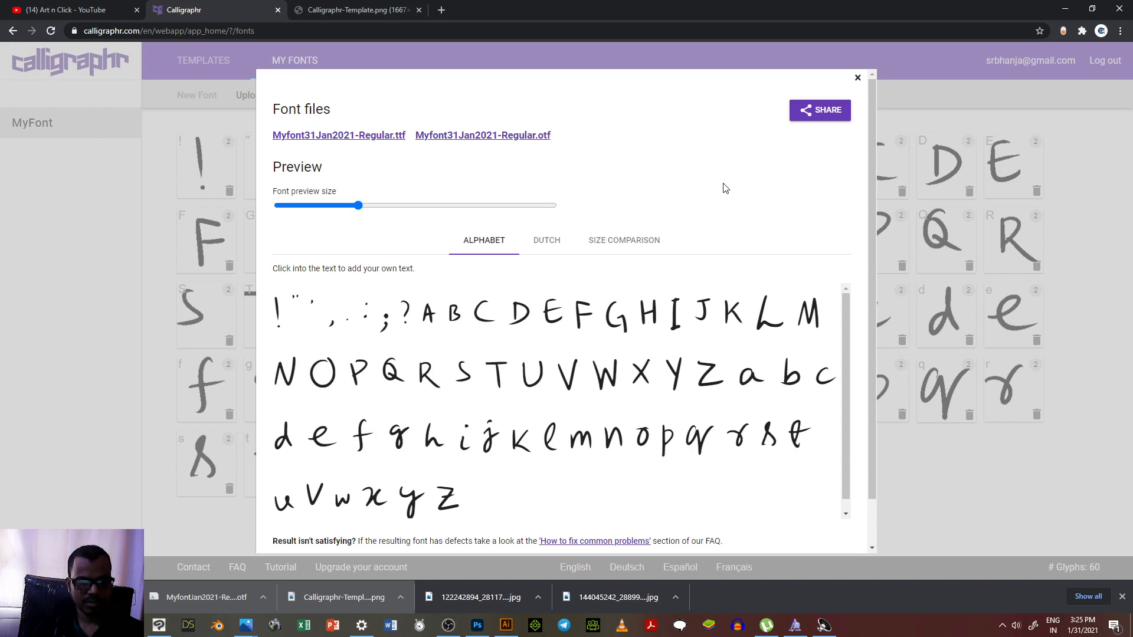
Step: Save the OTF file as "Myfont31Jan2021-Regular" in the make ur own font folder and install the font
left_click(489, 139)
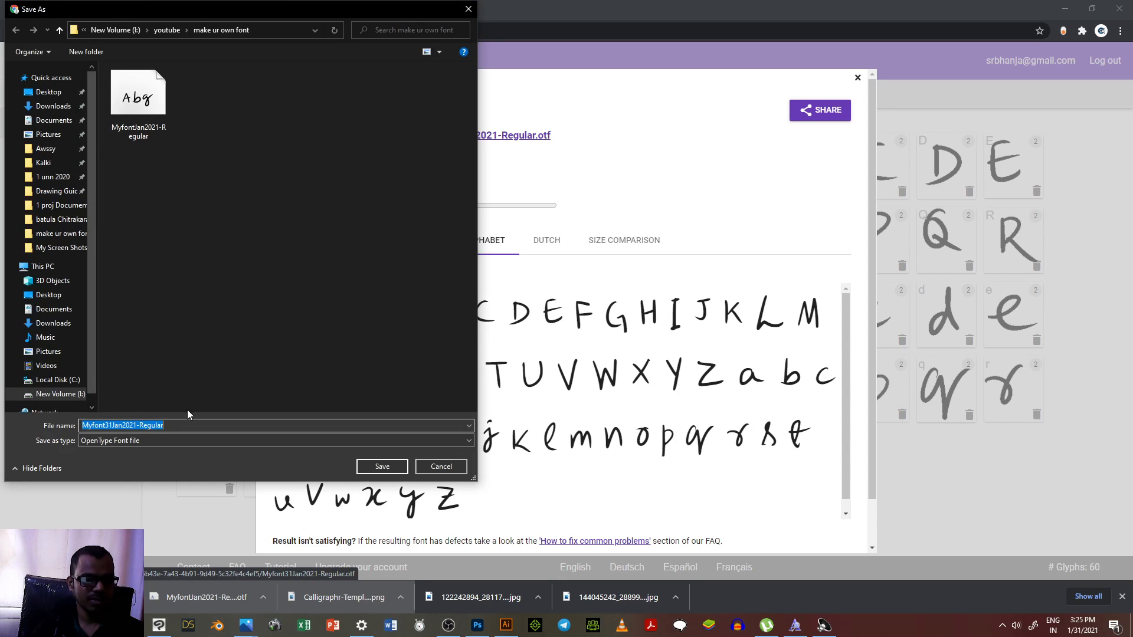
left_click(191, 425)
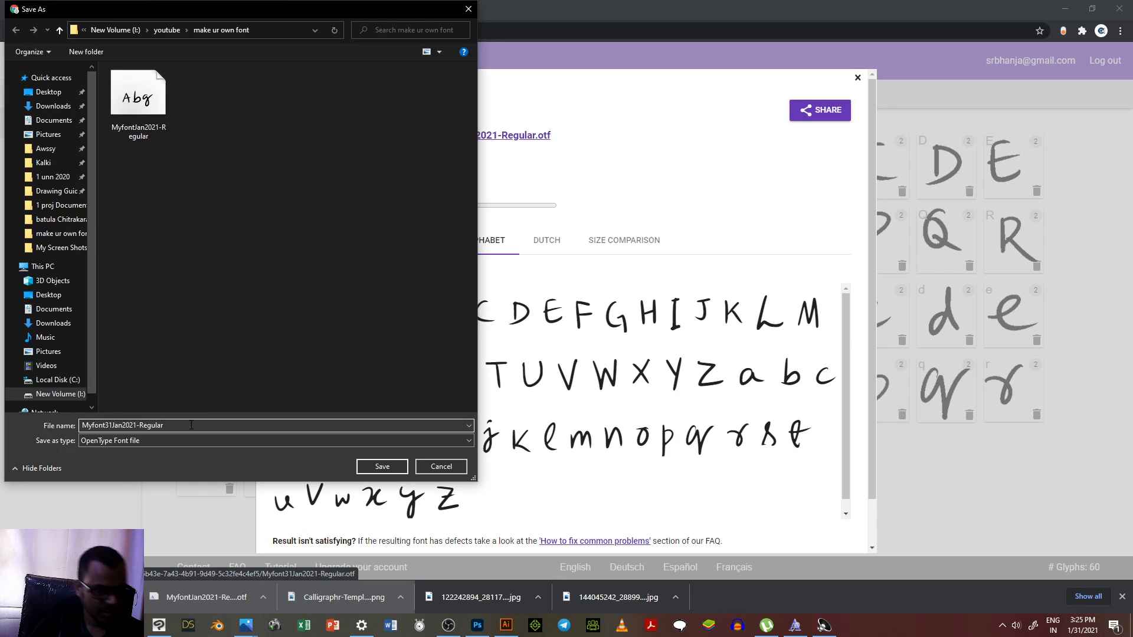
left_click(381, 467)
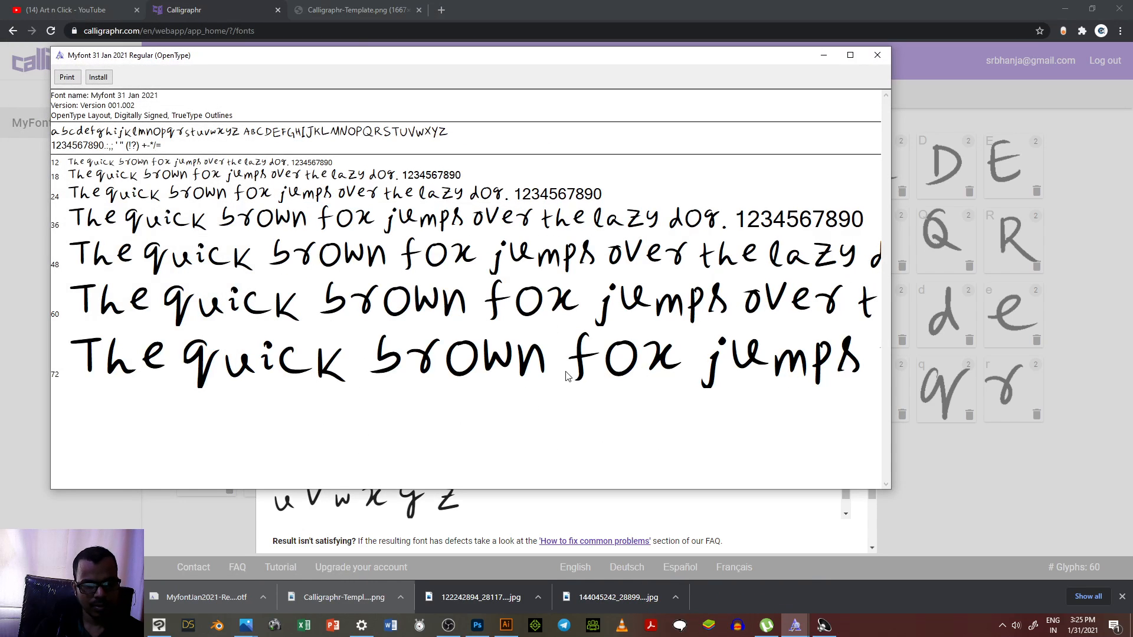
left_click(94, 82)
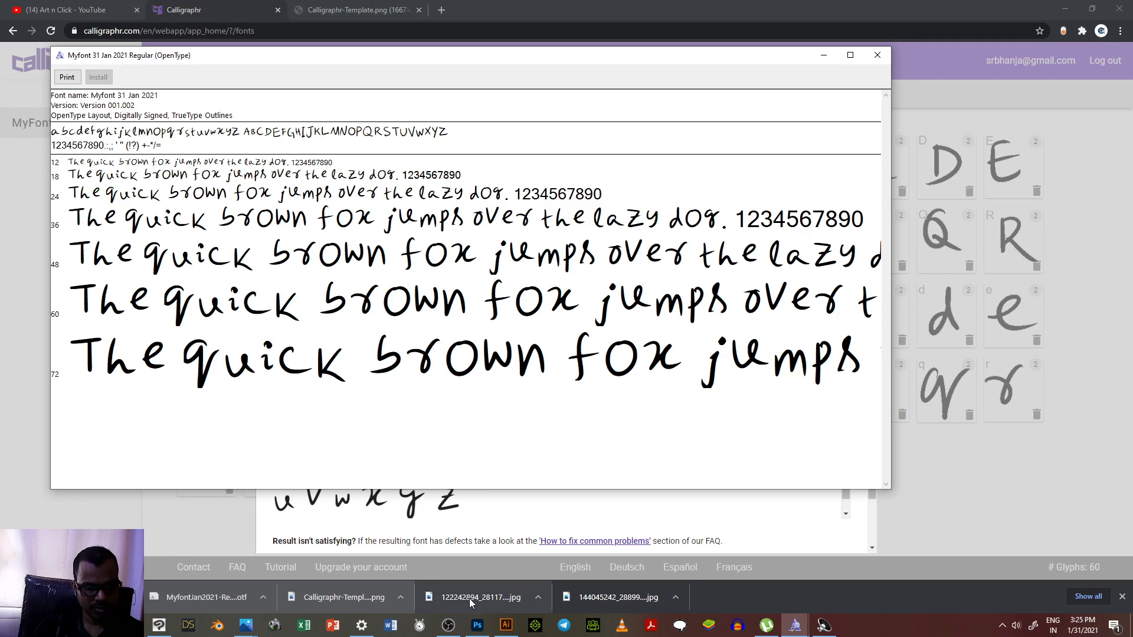
Step: Switch to Photoshop and try to place a line of text with the person's name on the blank canvas
left_click(477, 625)
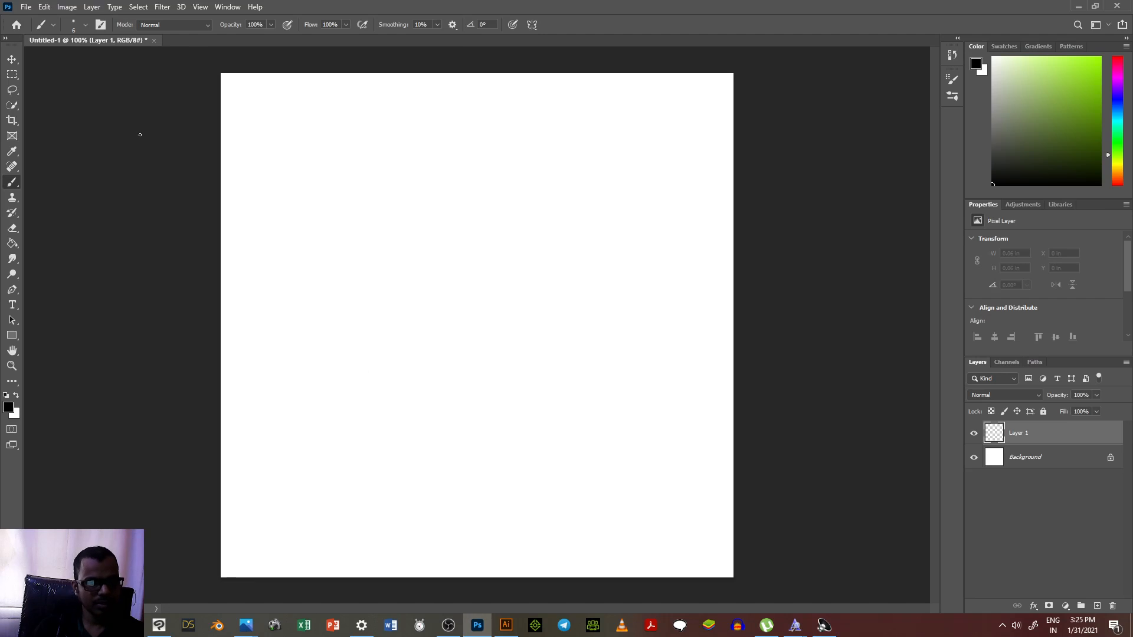
left_click(12, 304)
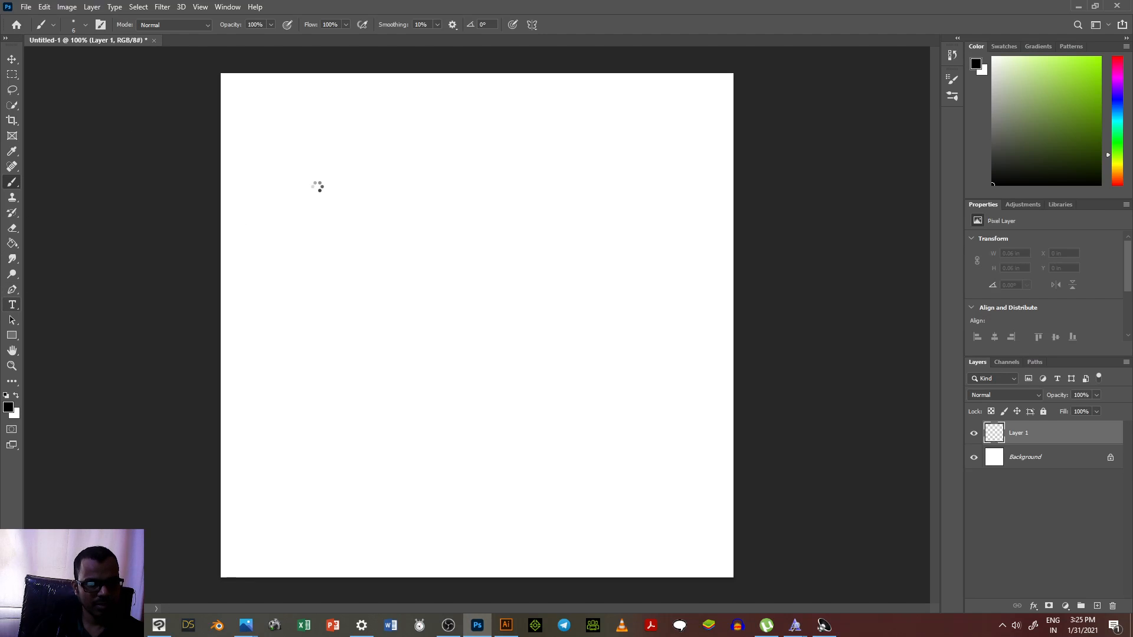
left_click(343, 196)
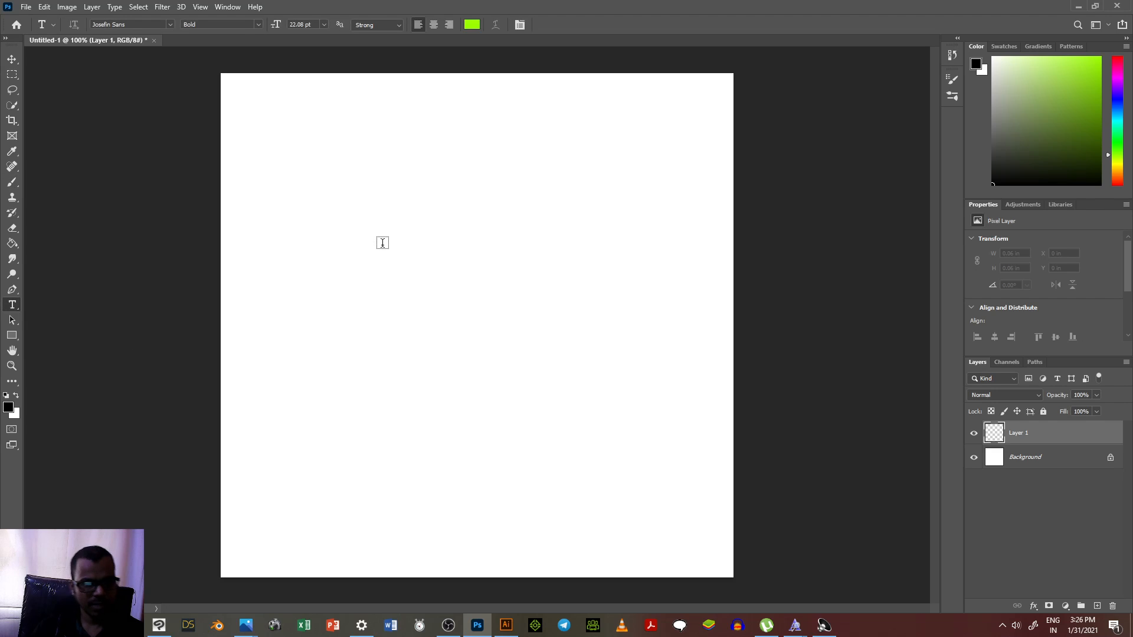
key("s")
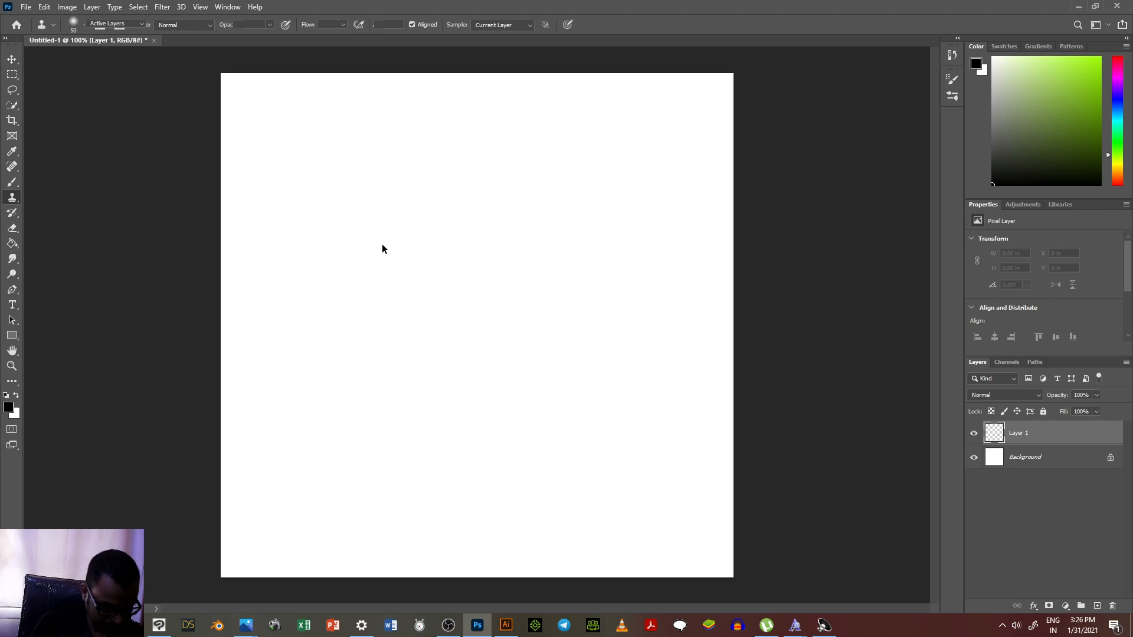
key("j")
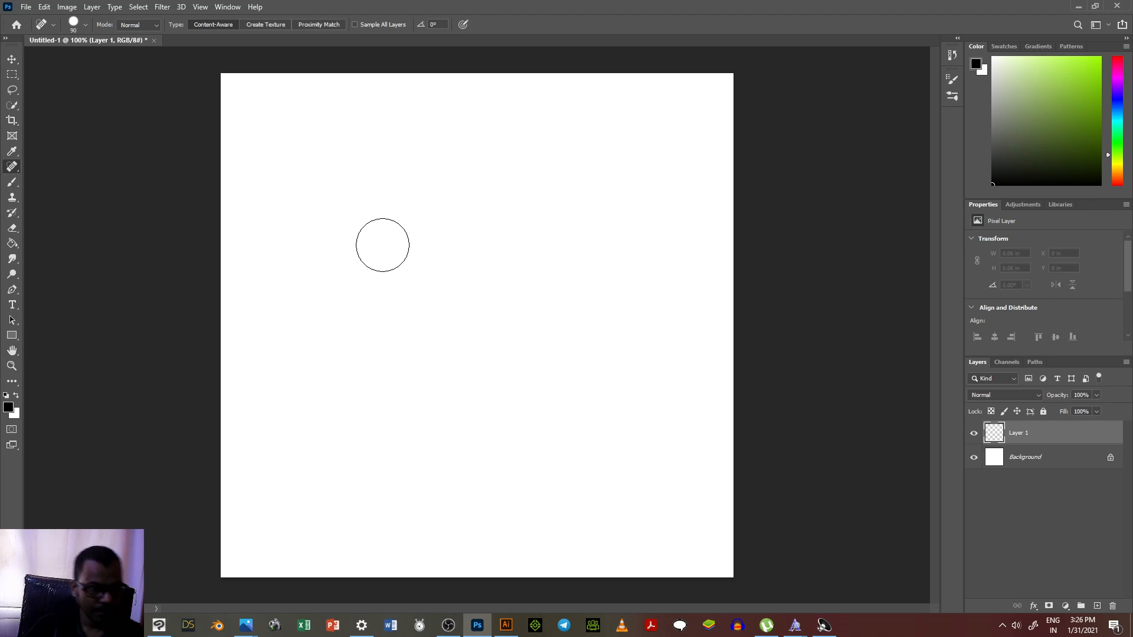
left_click(12, 304)
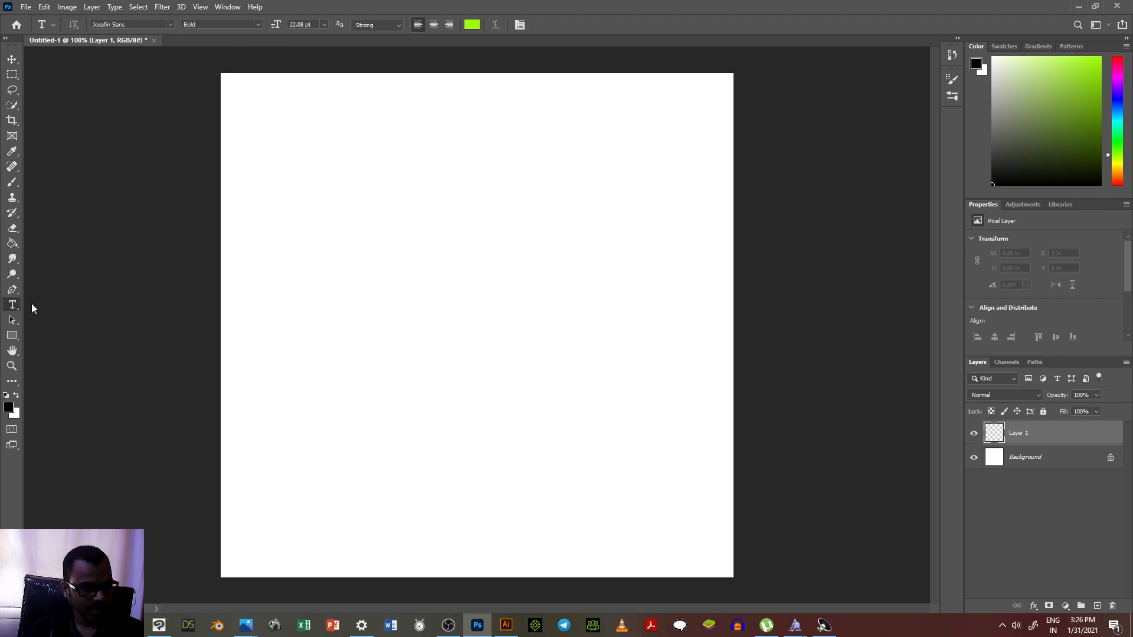
left_click(360, 242)
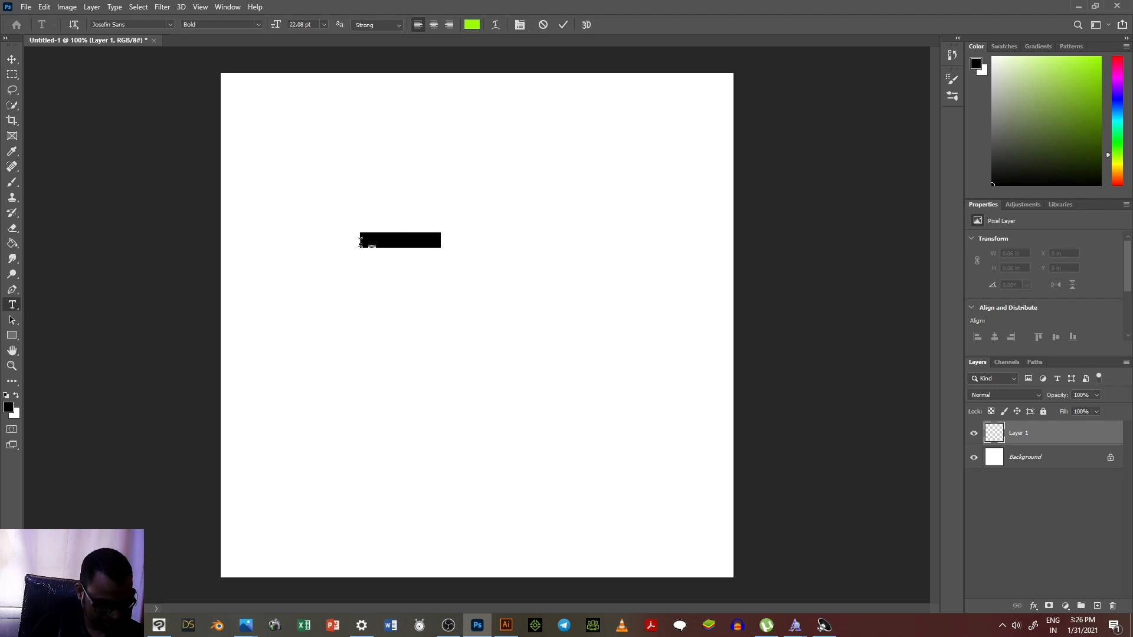
type("Souv")
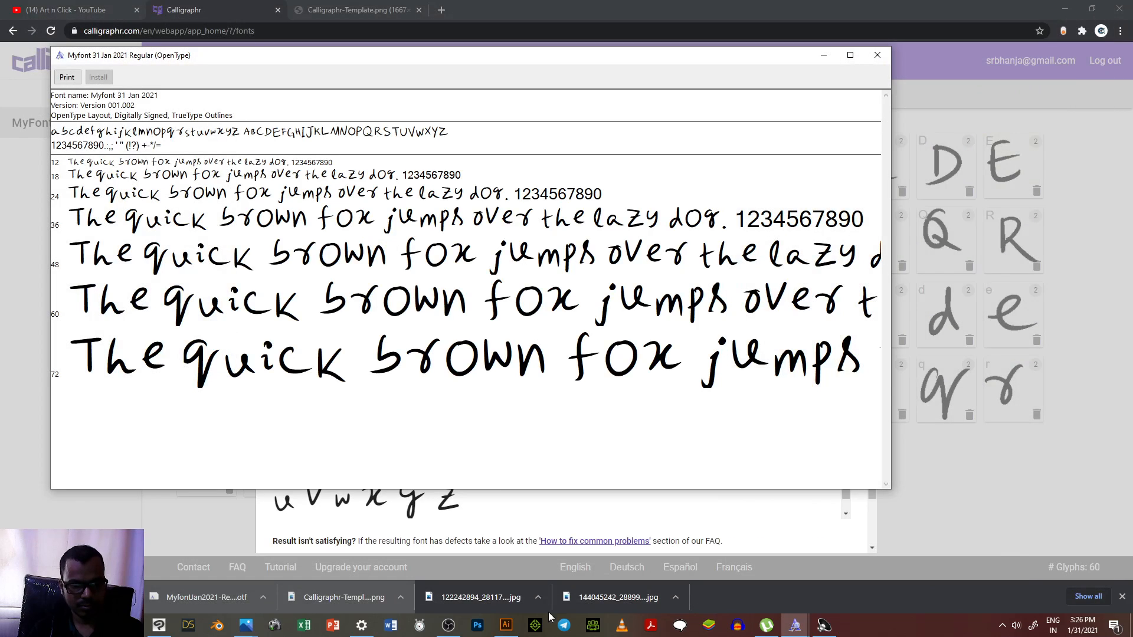
Step: Reopen Photoshop and enter the person's full name as horizontal text near the middle of the recovered canvas
left_click(478, 626)
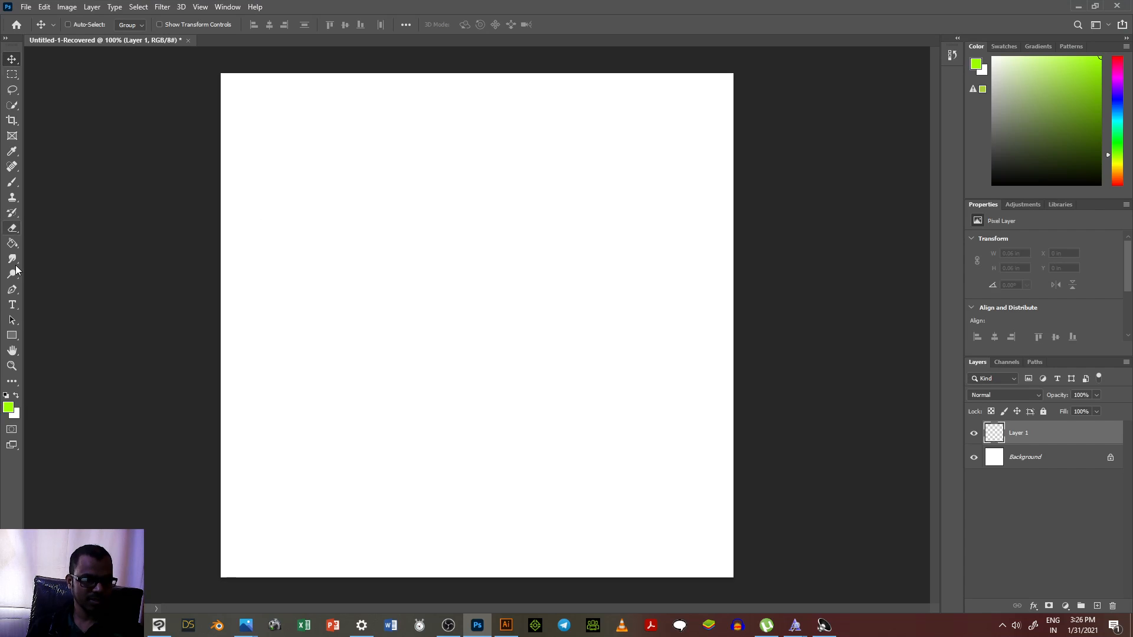
left_click(13, 306)
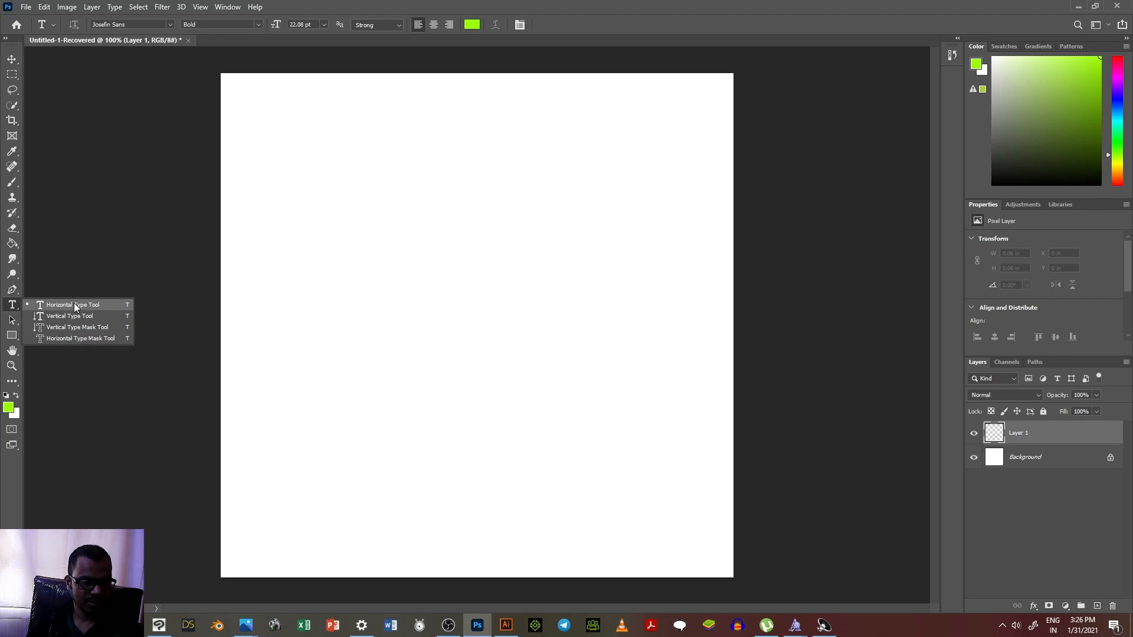
left_click(74, 305)
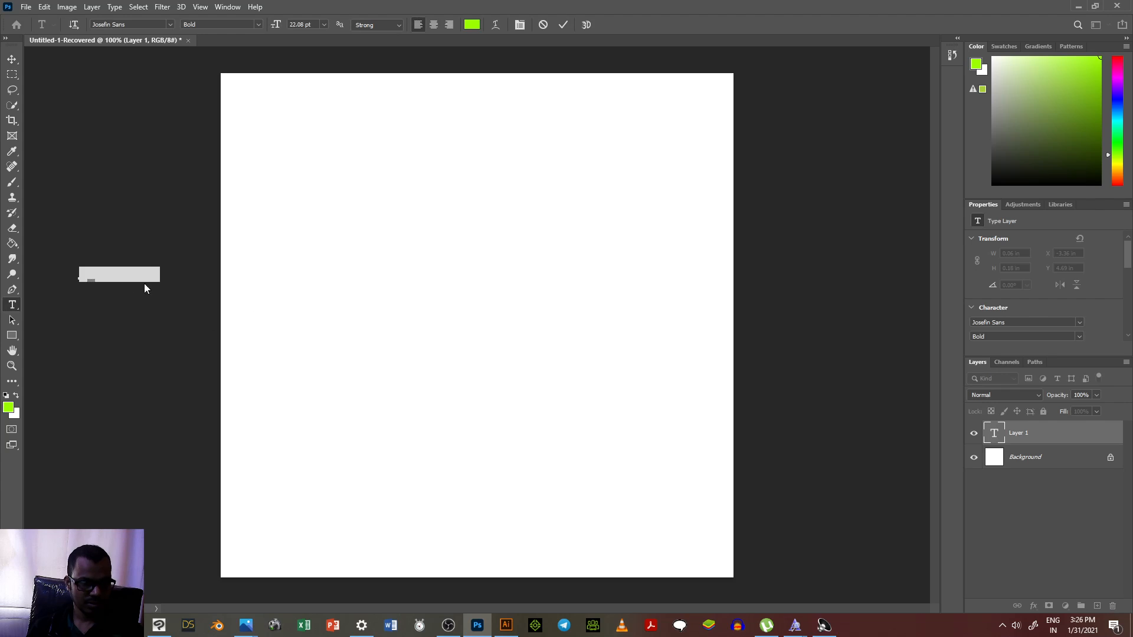
left_click(364, 277)
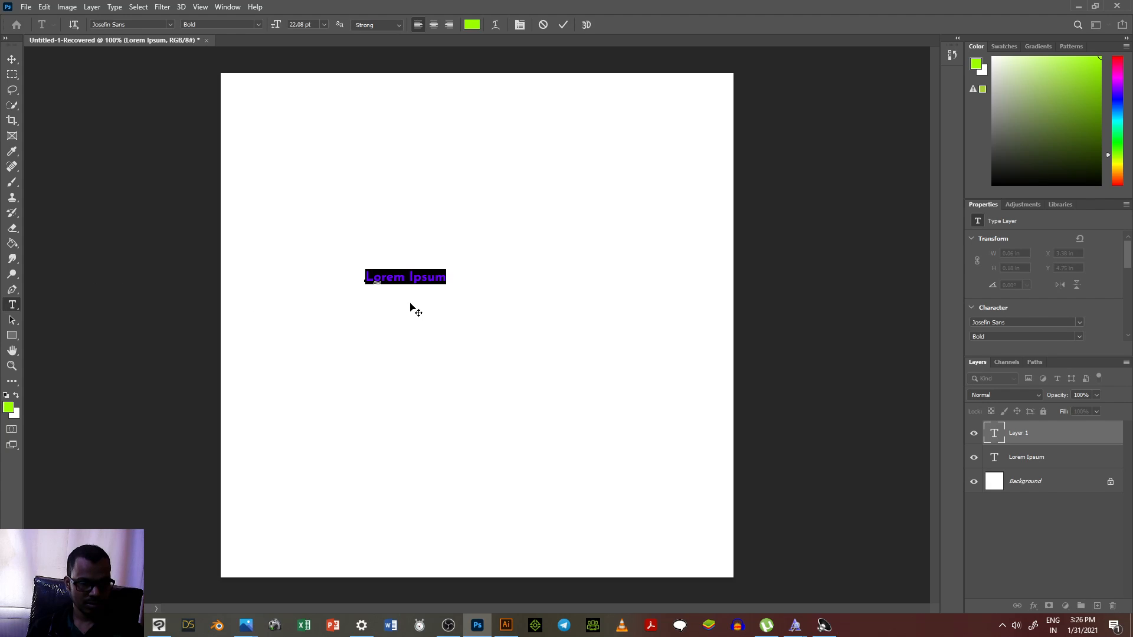
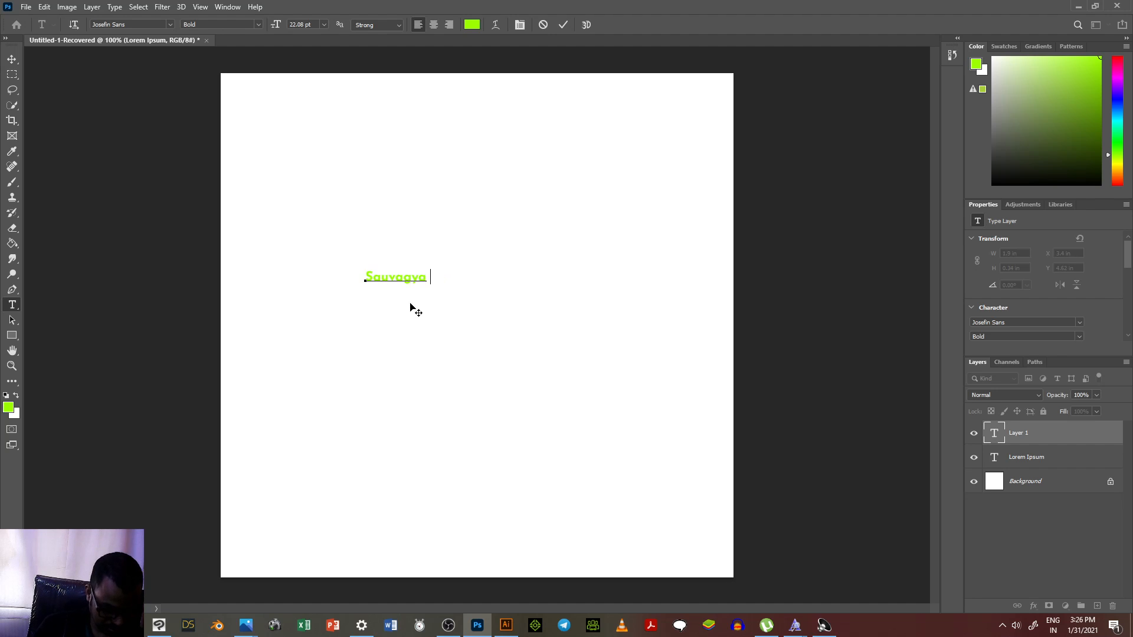
Step: Recolor the whole name text black (000000) and commit the text layer
key("ctrl+a")
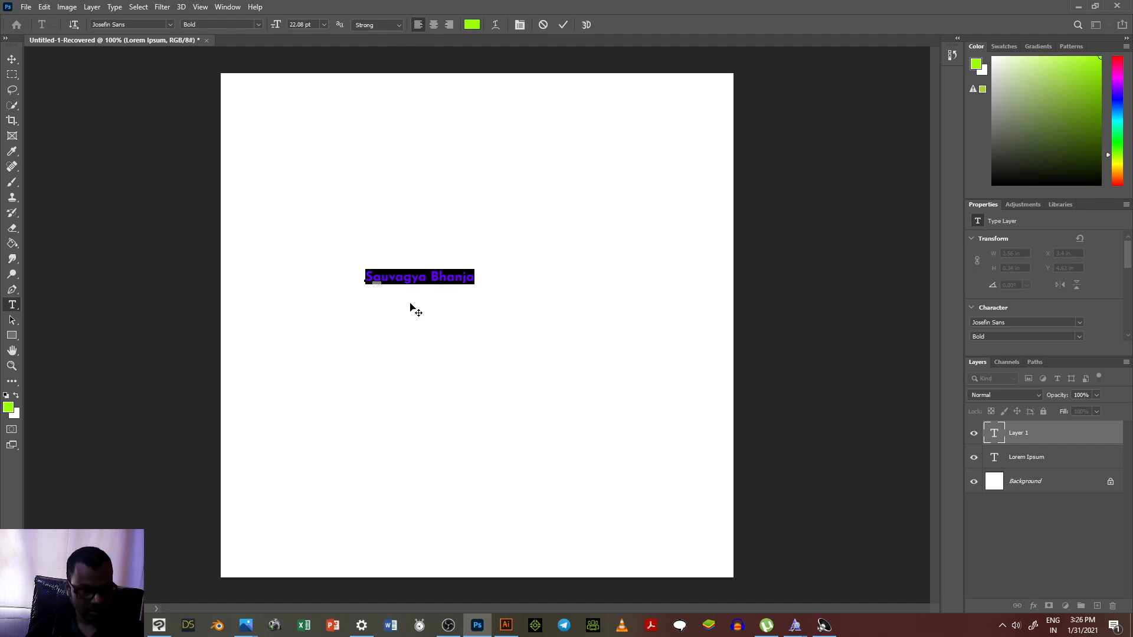
left_click(14, 411)
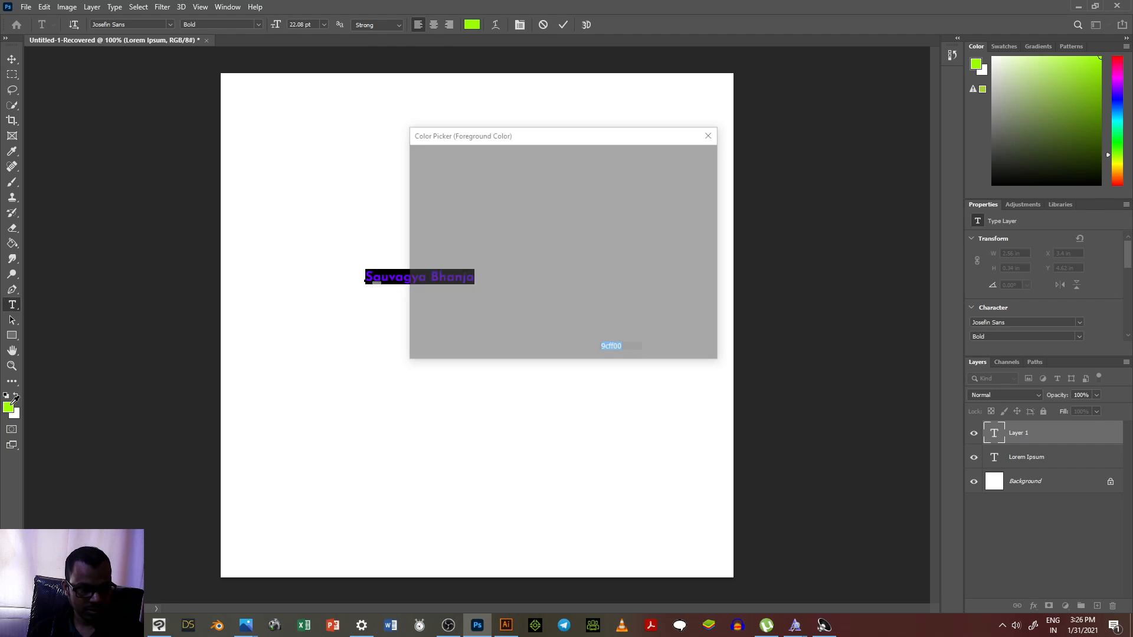
left_click_drag(439, 297, 387, 324)
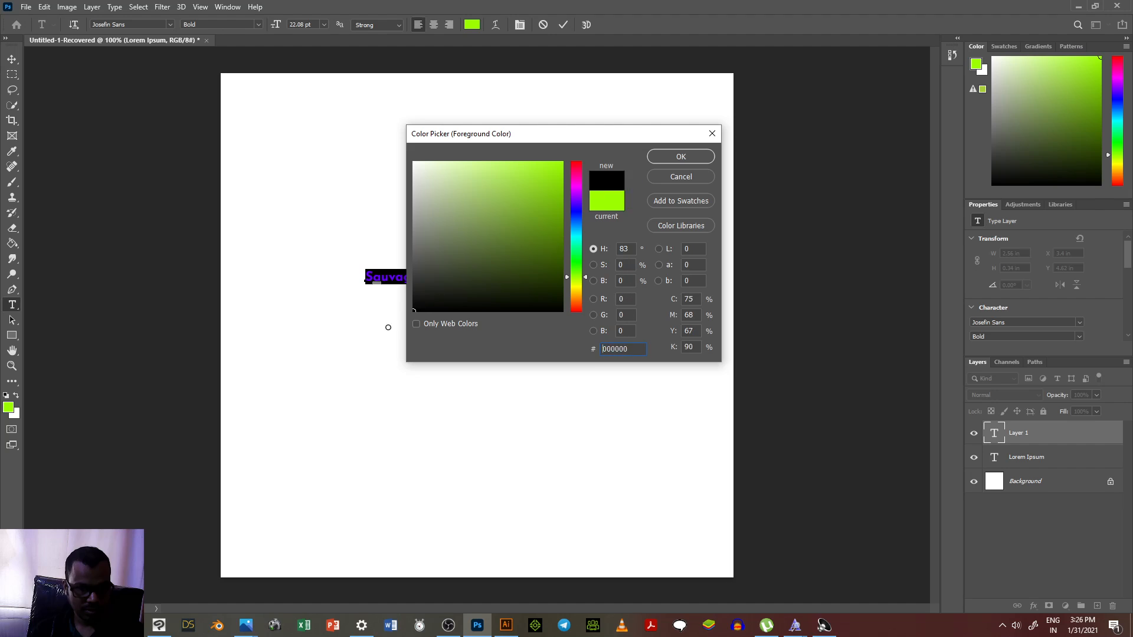
left_click(672, 157)
left_click(16, 60)
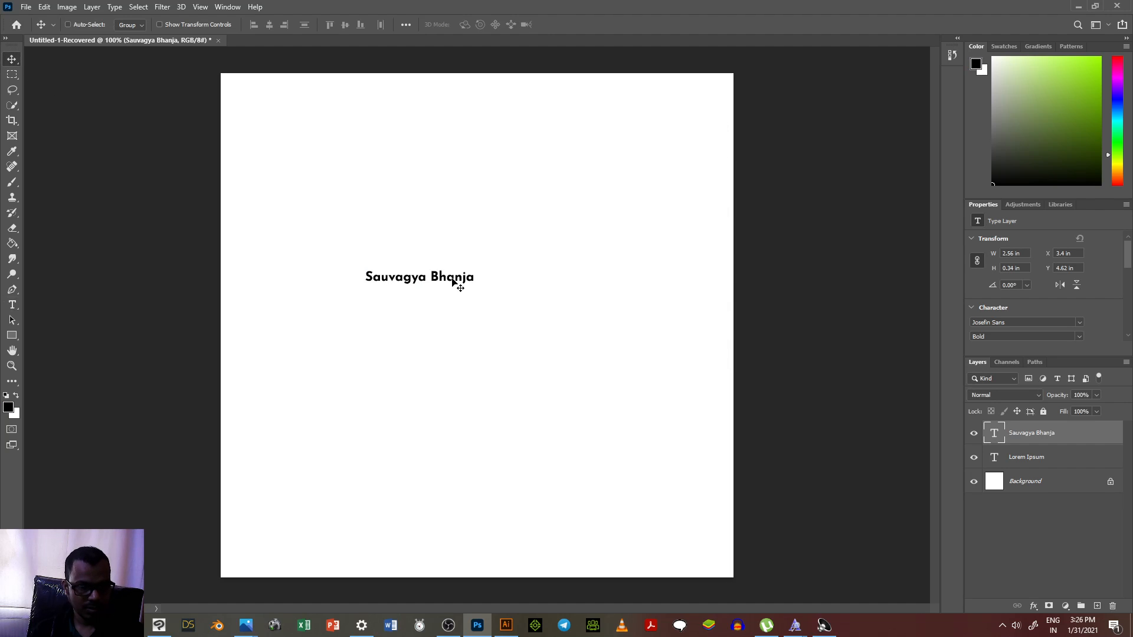
Step: Scale the name text proportionally to about 277% and move it to the upper part of the canvas
key("ctrl+t")
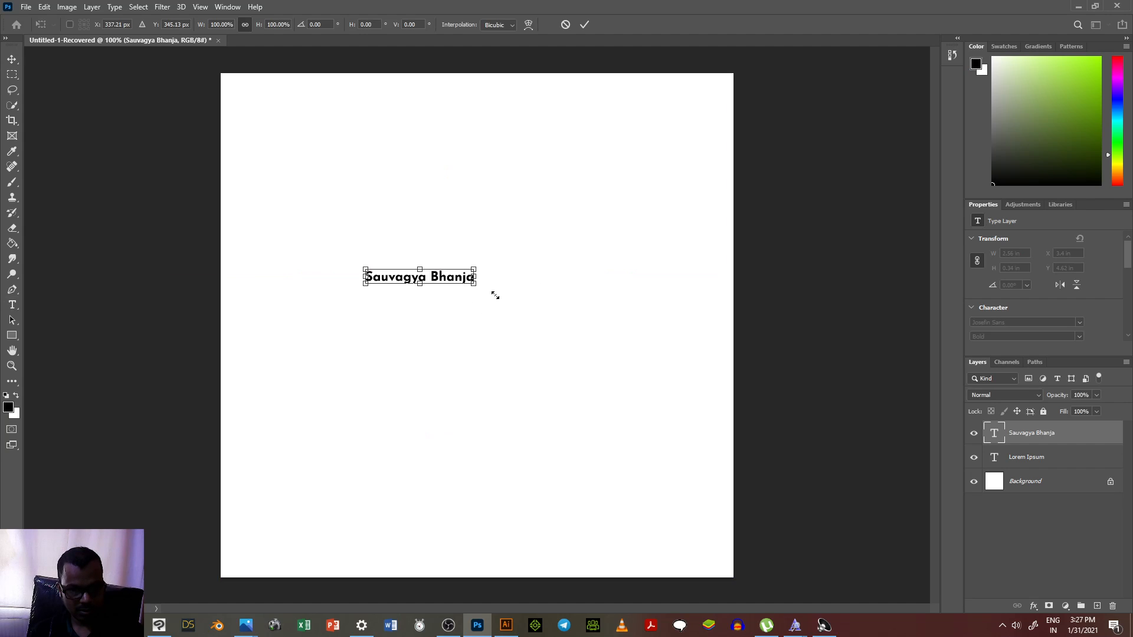
left_click_drag(495, 295, 658, 354)
left_click_drag(568, 266, 518, 173)
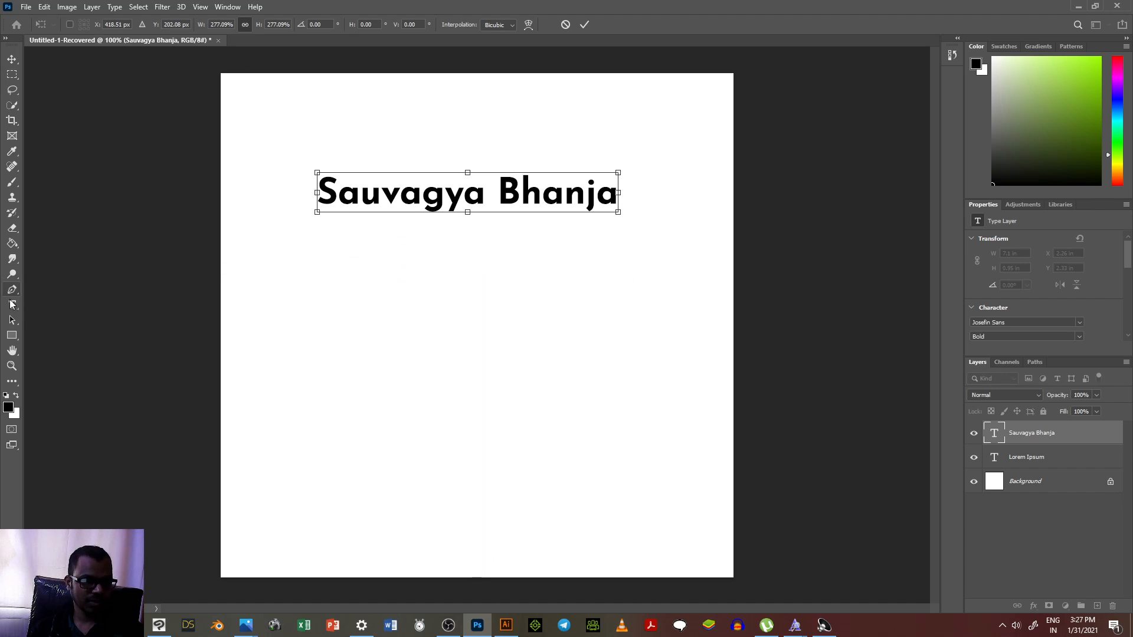
Step: Commit the transform and set the name text's font to Myfont 31 Jan 2021 Regular
left_click(12, 304)
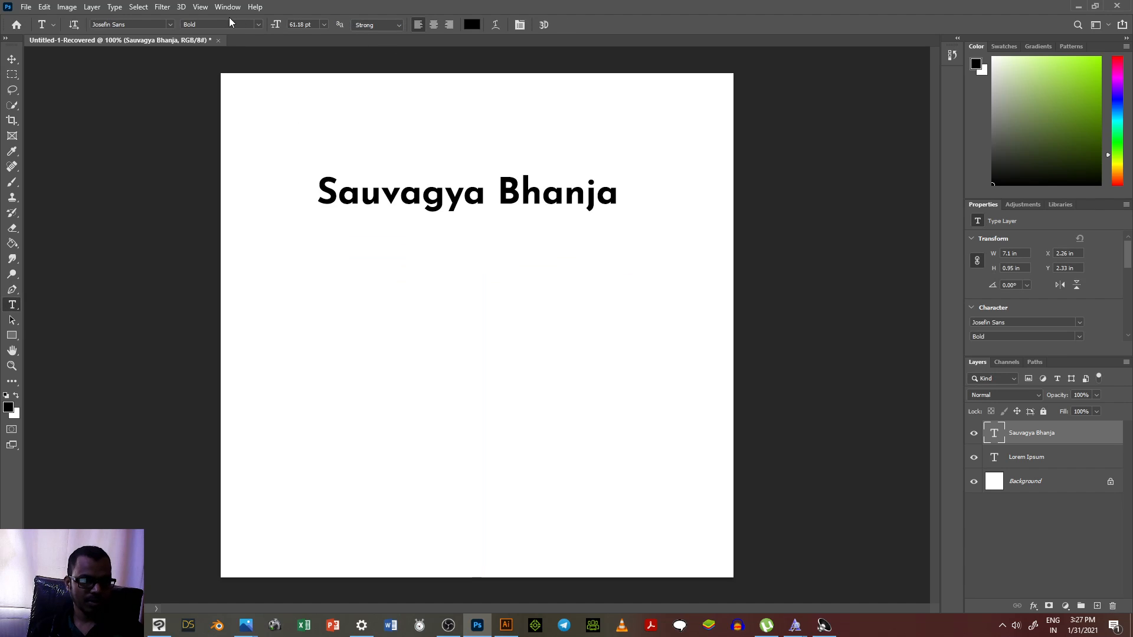
left_click(136, 23)
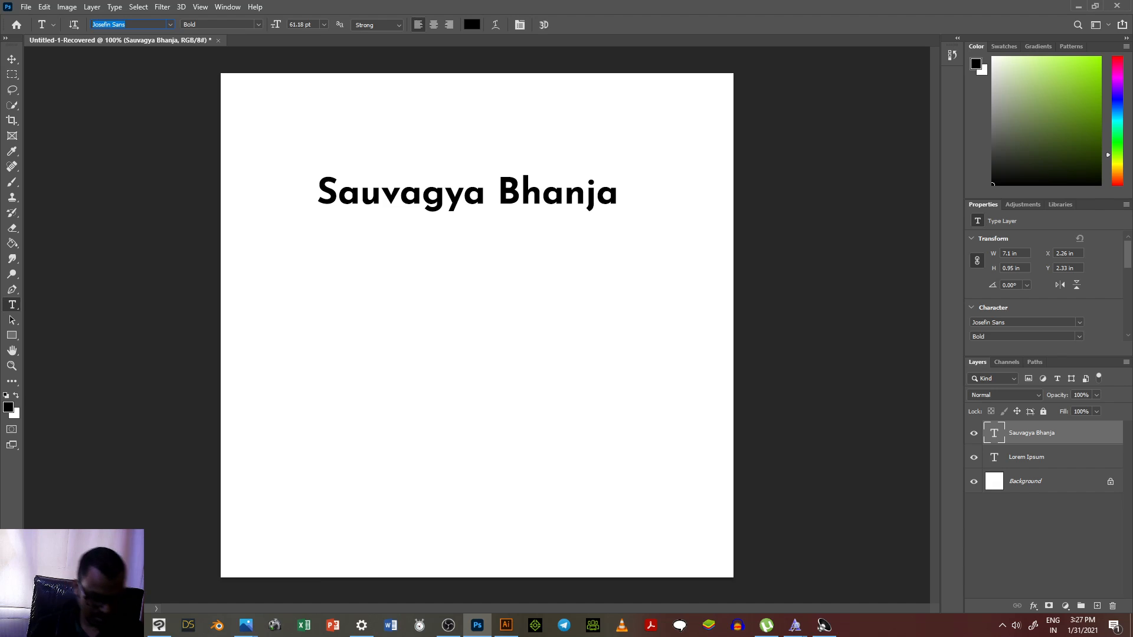
type("my f")
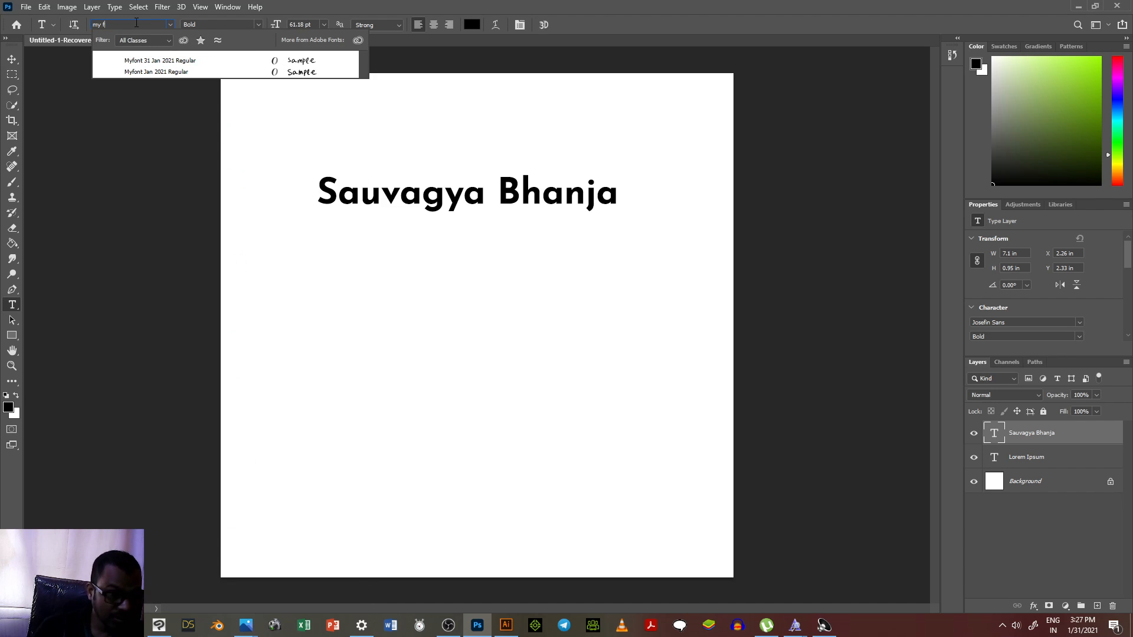
left_click(145, 61)
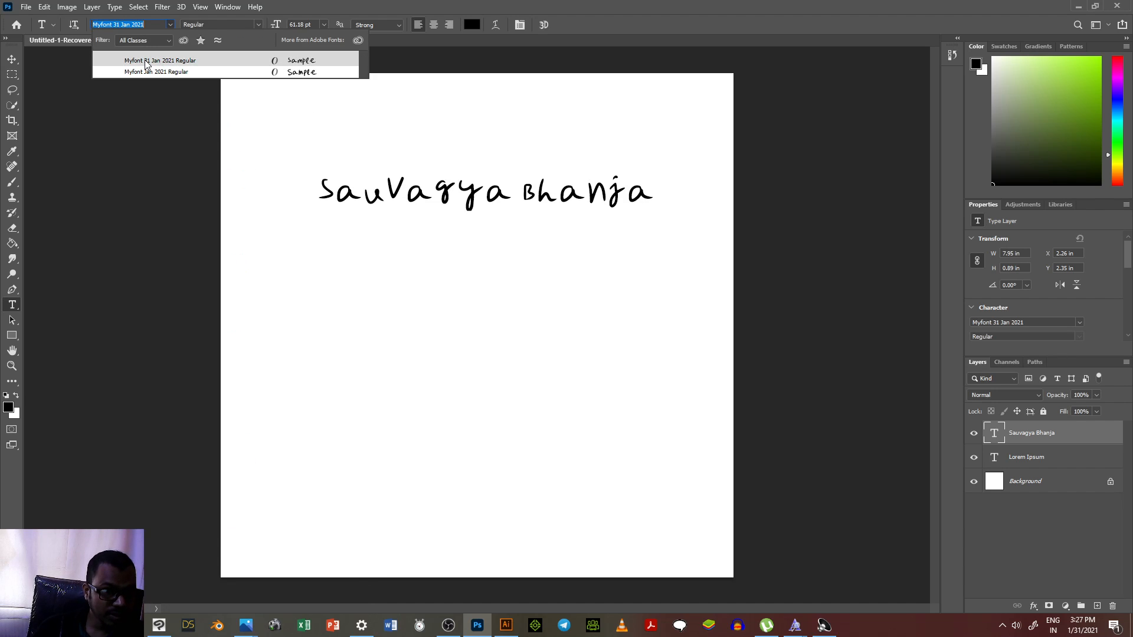
left_click(145, 60)
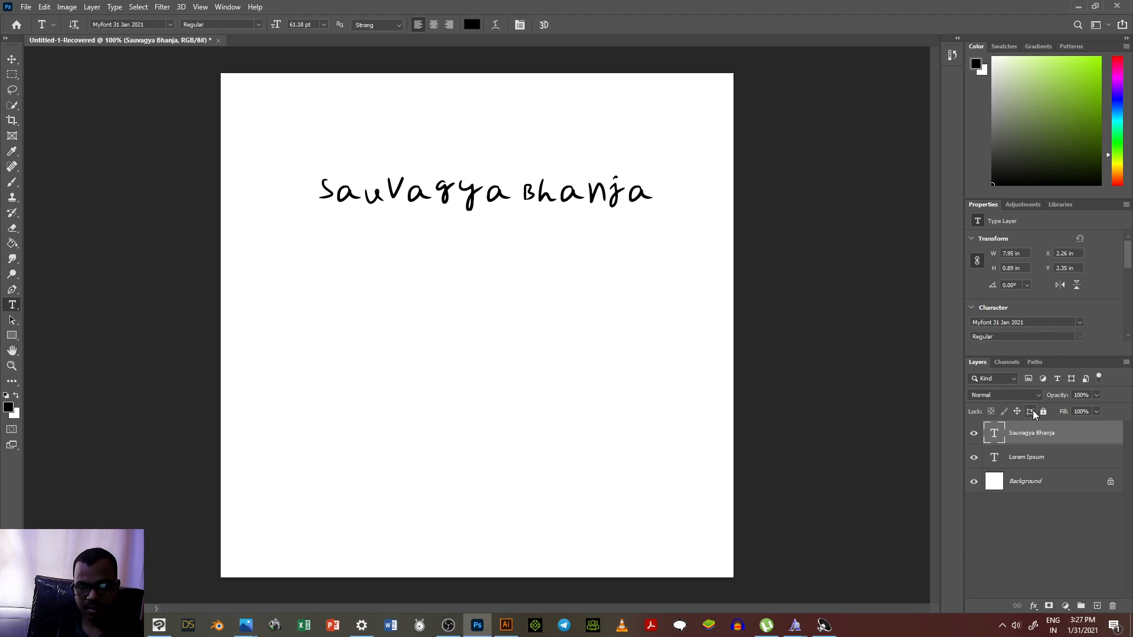
Step: Add a new layer above the name text and try a soft 125 px brush stroke on it, undoing the stroke
left_click(1098, 606)
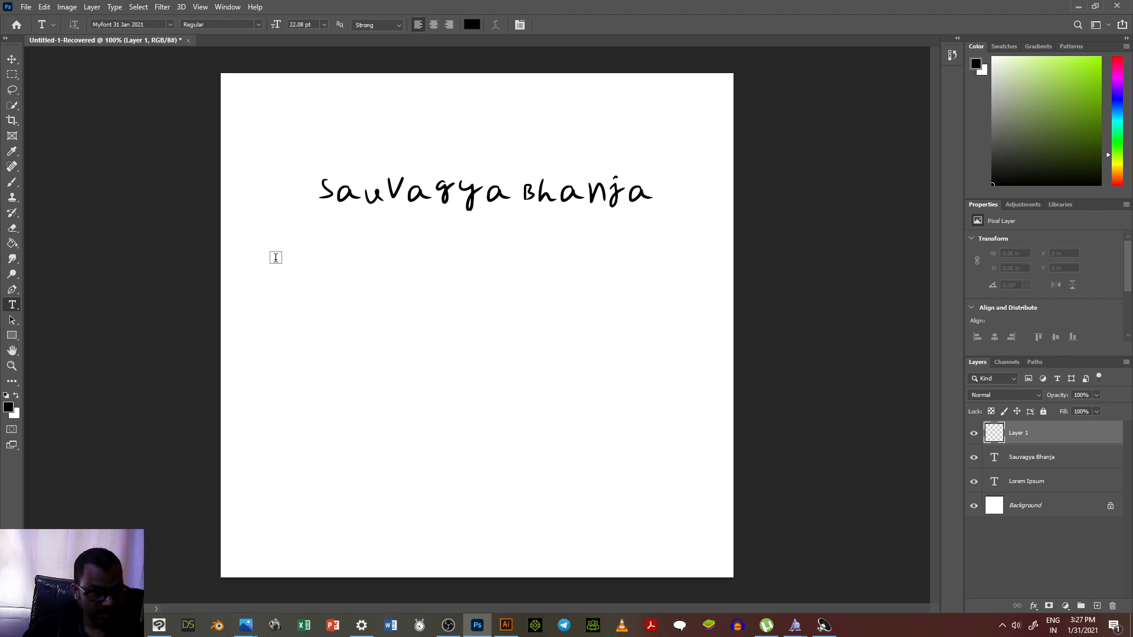
left_click(12, 182)
left_click_drag(260, 291, 398, 423)
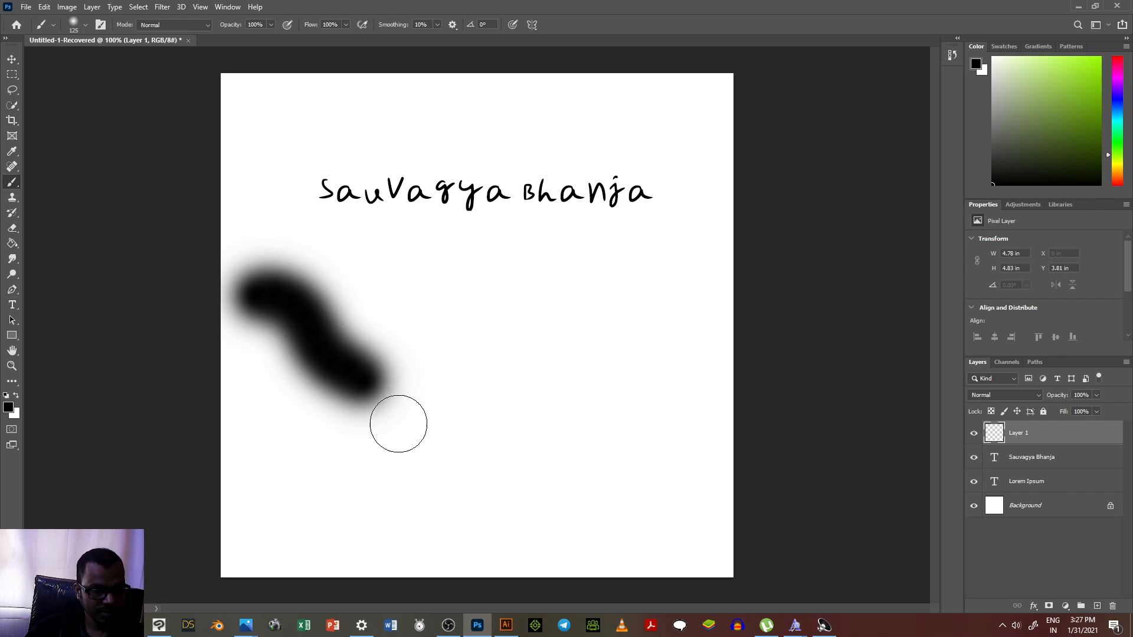
key("ctrl+z")
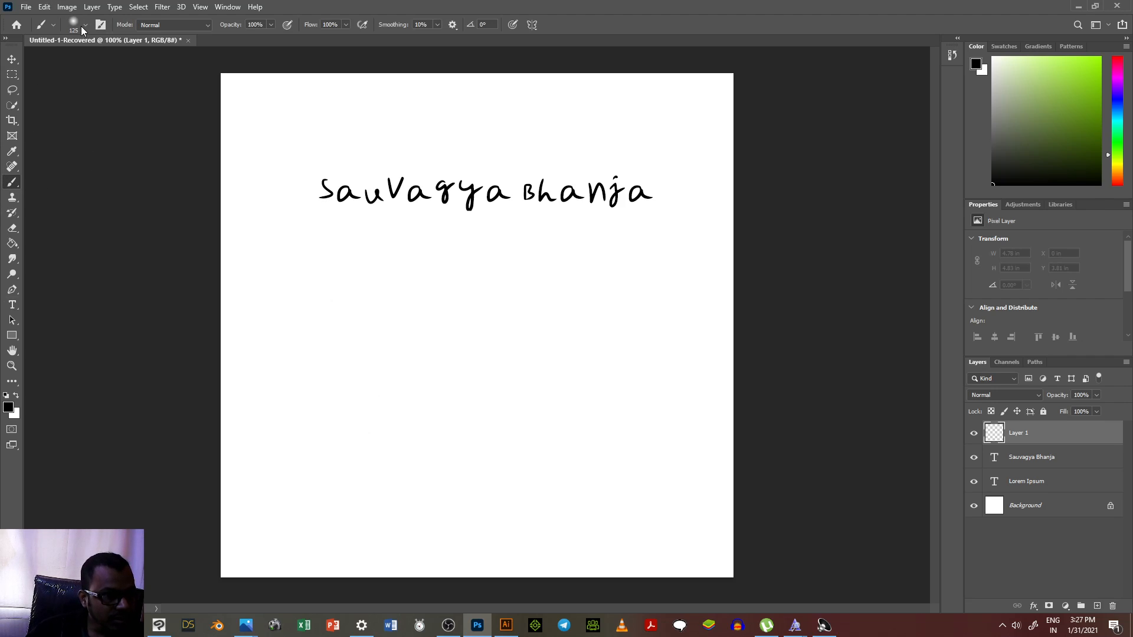
Step: Try to switch to a hard round brush tip with a size of 21 px
left_click(82, 25)
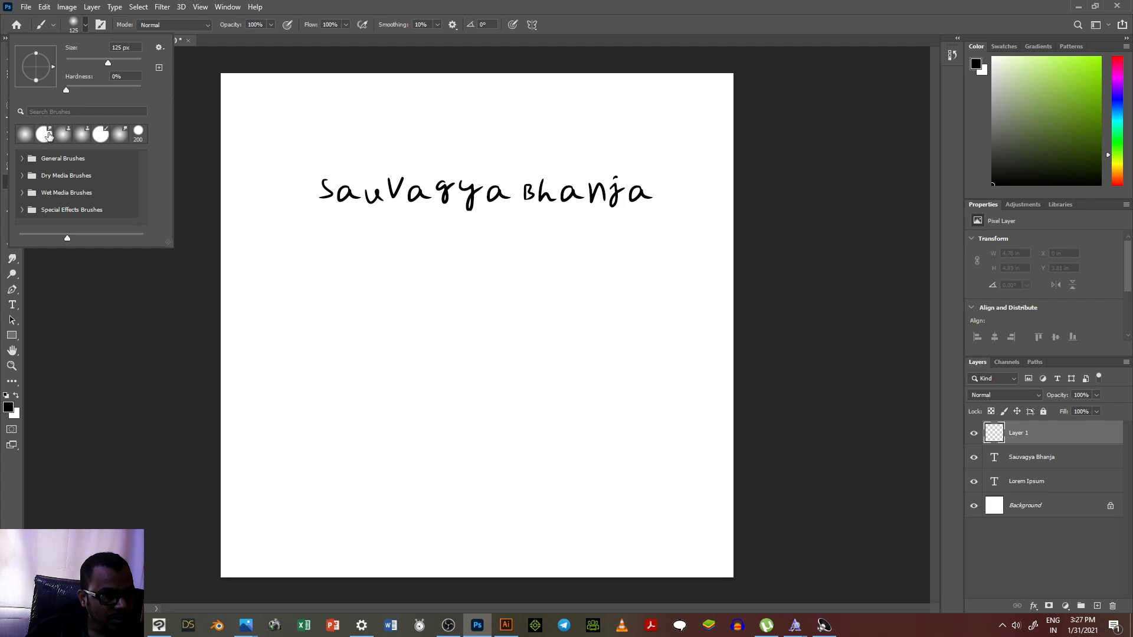
left_click(49, 135)
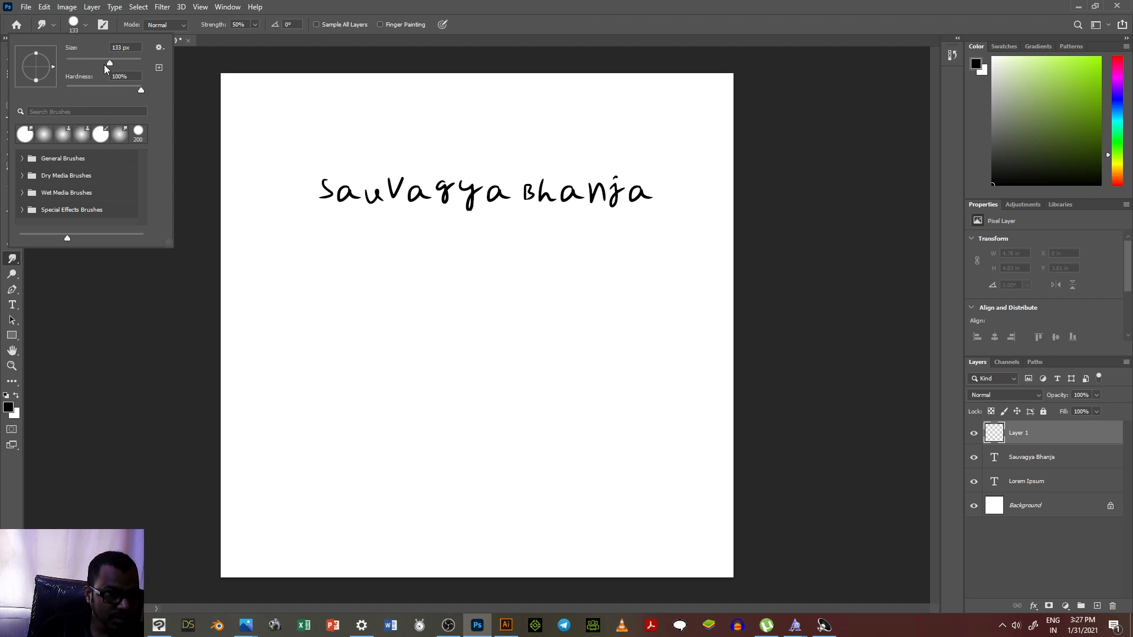
key("Return")
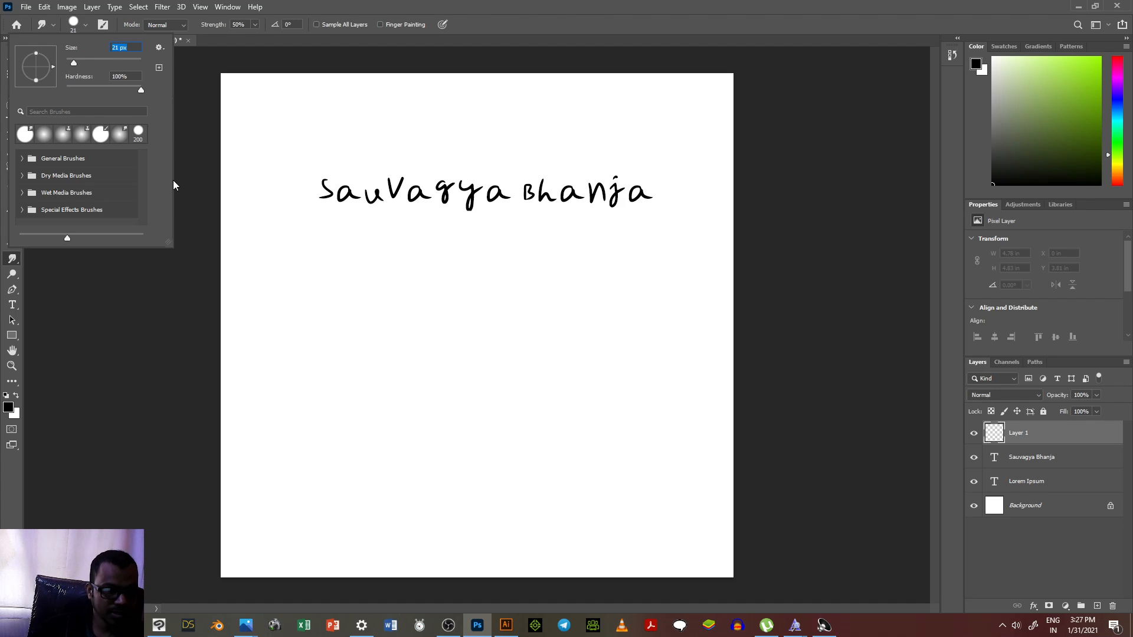
left_click(385, 330)
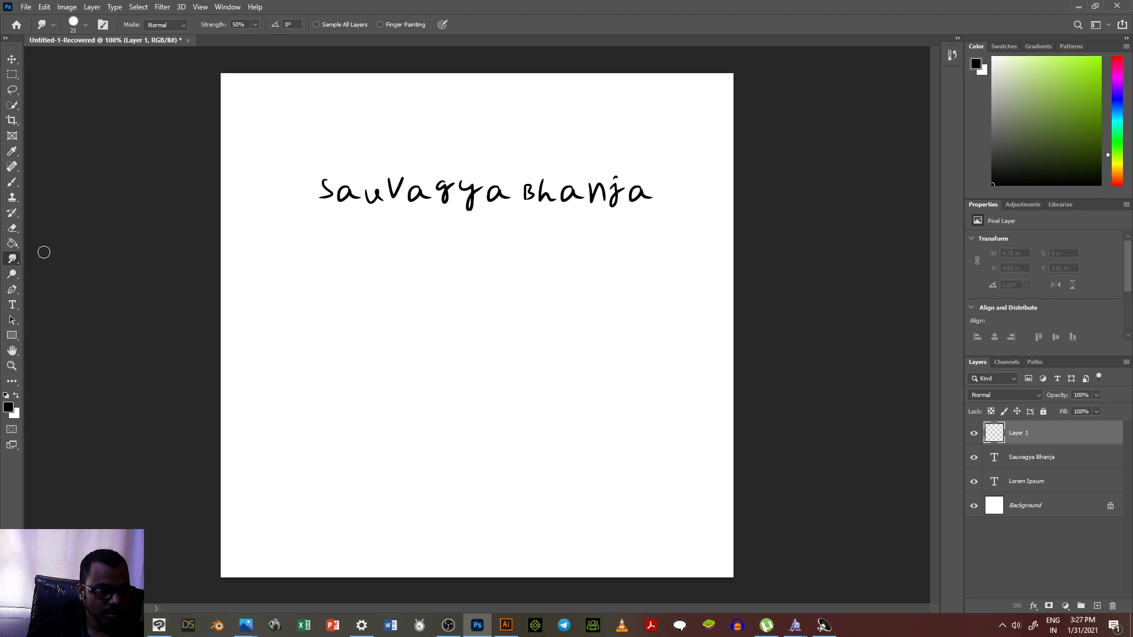
Step: Reduce the Brush tool's size to 10 px and test it with a wavy stroke below the name, undoing the stroke
left_click(12, 183)
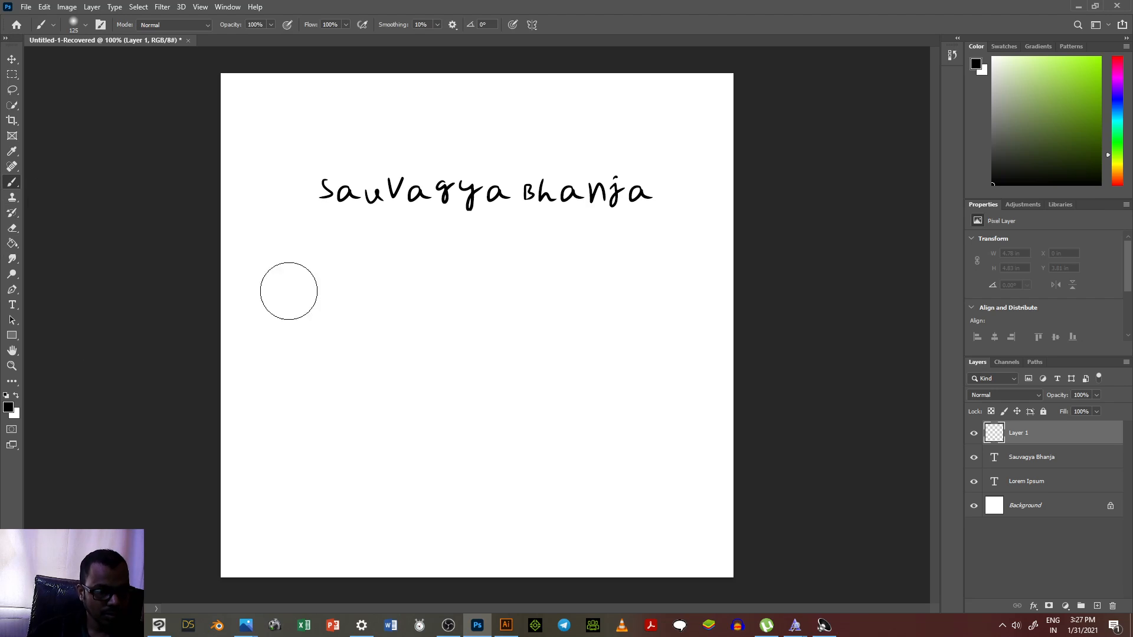
key("bracketleft")
key("bracketleft")
key("bracketleft")
key("bracketleft")
key("bracketleft")
key("bracketleft")
key("bracketleft")
key("bracketleft")
key("bracketleft")
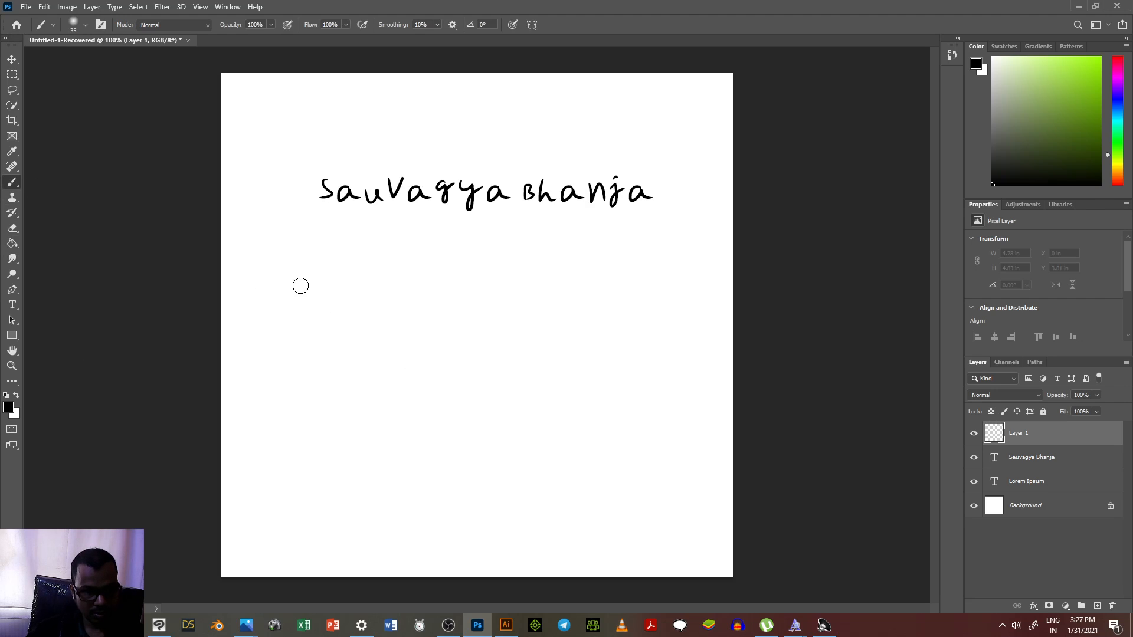
key("bracketleft")
key("bracketleft")
key("bracketleft")
key("bracketleft")
key("bracketleft")
left_click_drag(256, 300, 443, 383)
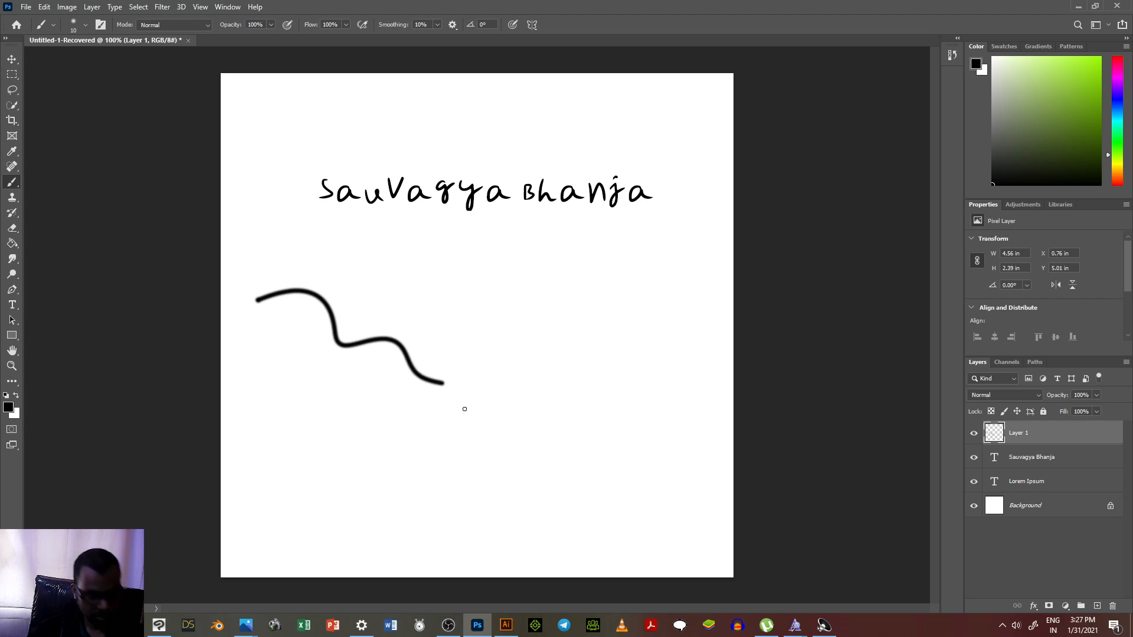
key("ctrl+z")
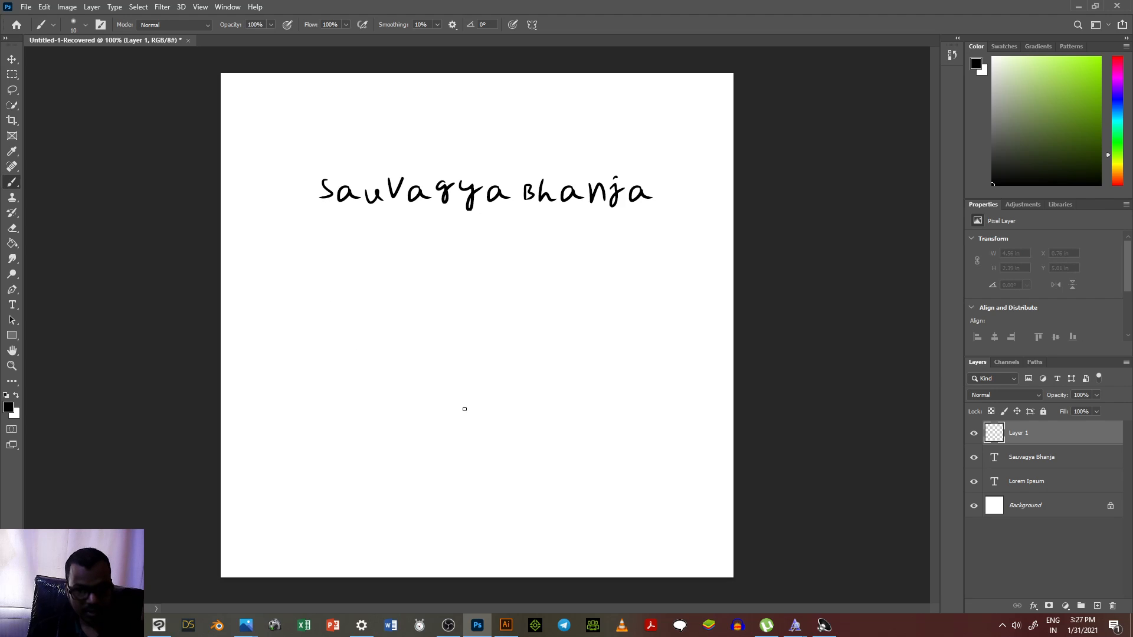
Step: Enable Shape Dynamics for the brush with size controlled by Pen Pressure, and paint a test stroke and undo it
key("F5")
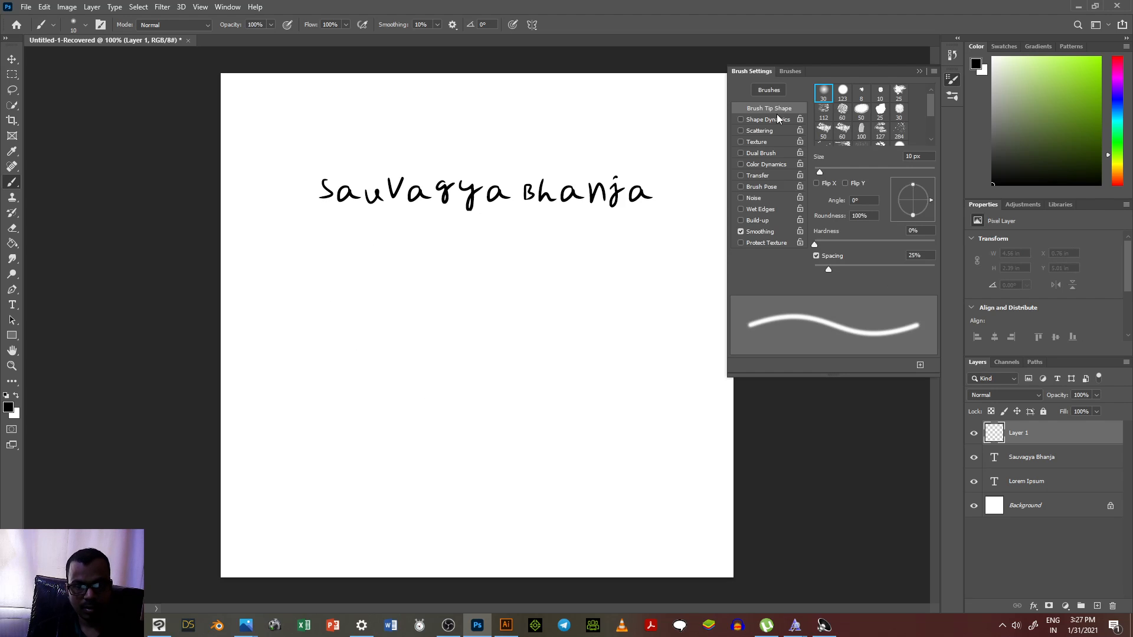
left_click(779, 121)
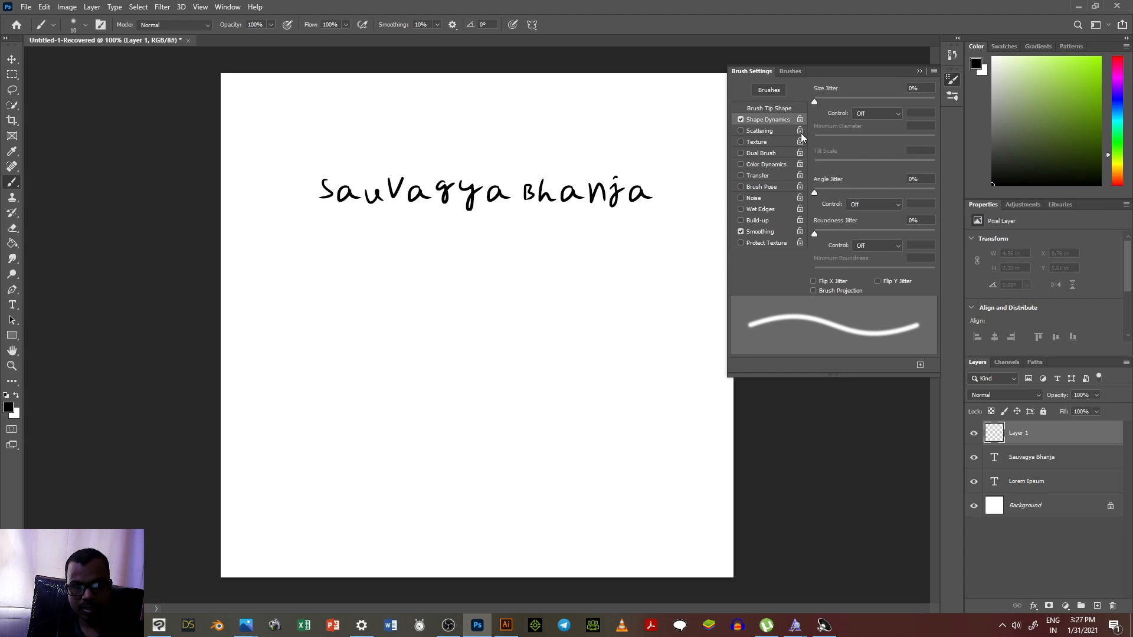
left_click(868, 113)
left_click(866, 151)
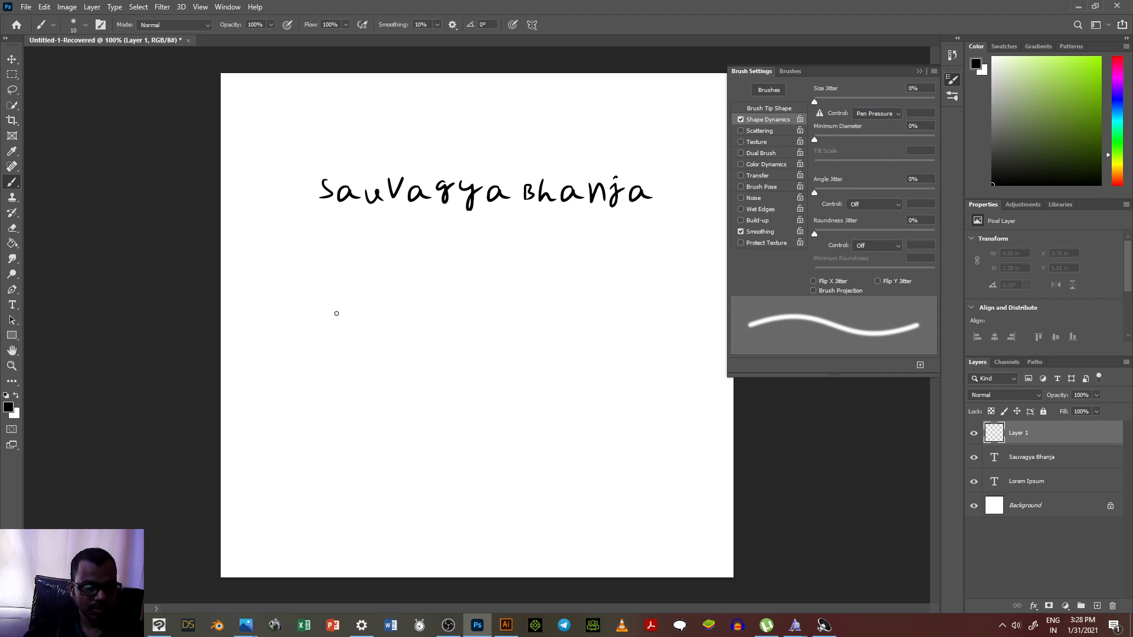
mouse_move(300, 279)
left_mouse_down()
mouse_move(339, 361)
mouse_move(432, 415)
left_mouse_up()
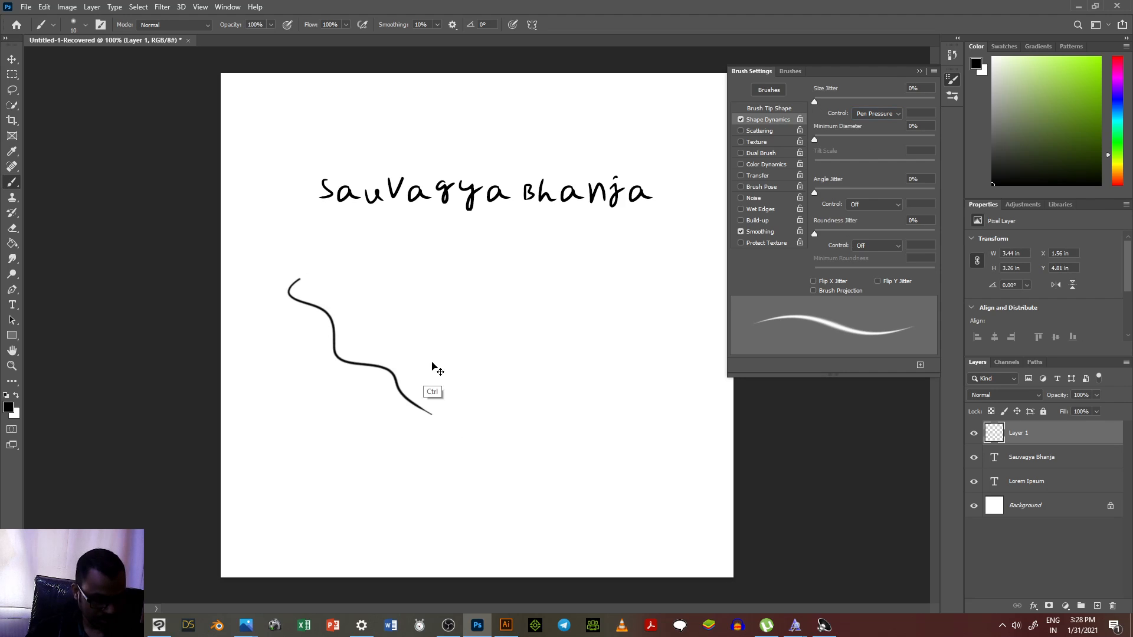
key("ctrl+z")
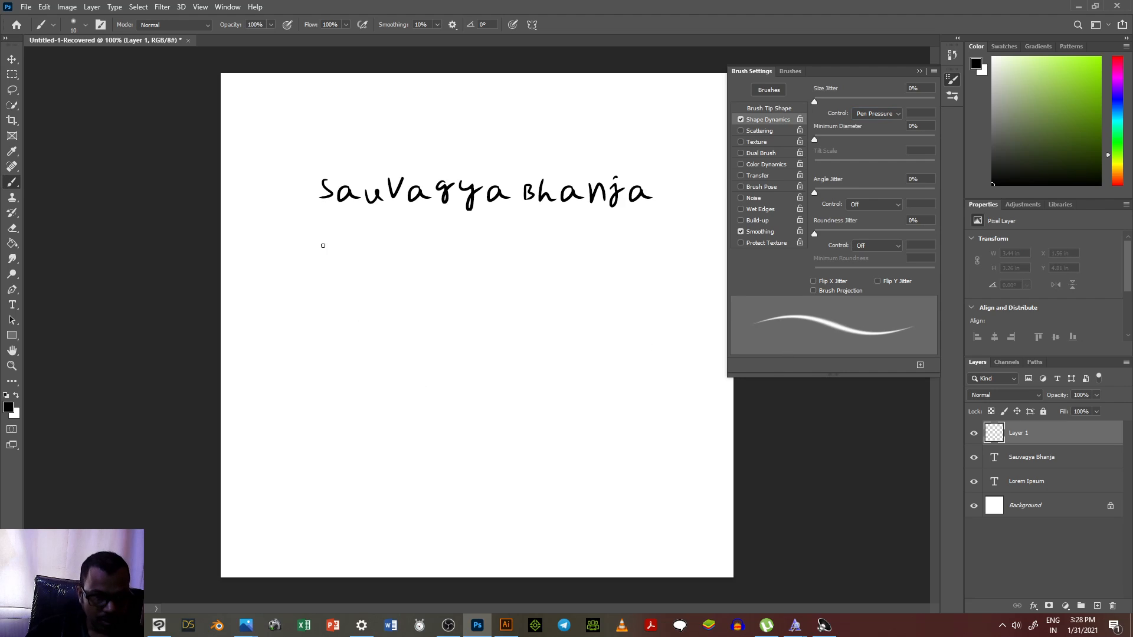
Step: Handwrite the person's first name with the brush directly below the typed name, undoing faulty strokes
mouse_move(309, 244)
left_mouse_down()
mouse_move(299, 282)
mouse_move(378, 285)
mouse_move(398, 268)
mouse_move(394, 280)
mouse_move(435, 281)
left_mouse_up()
key("ctrl+z")
key("ctrl+z")
key("ctrl+z")
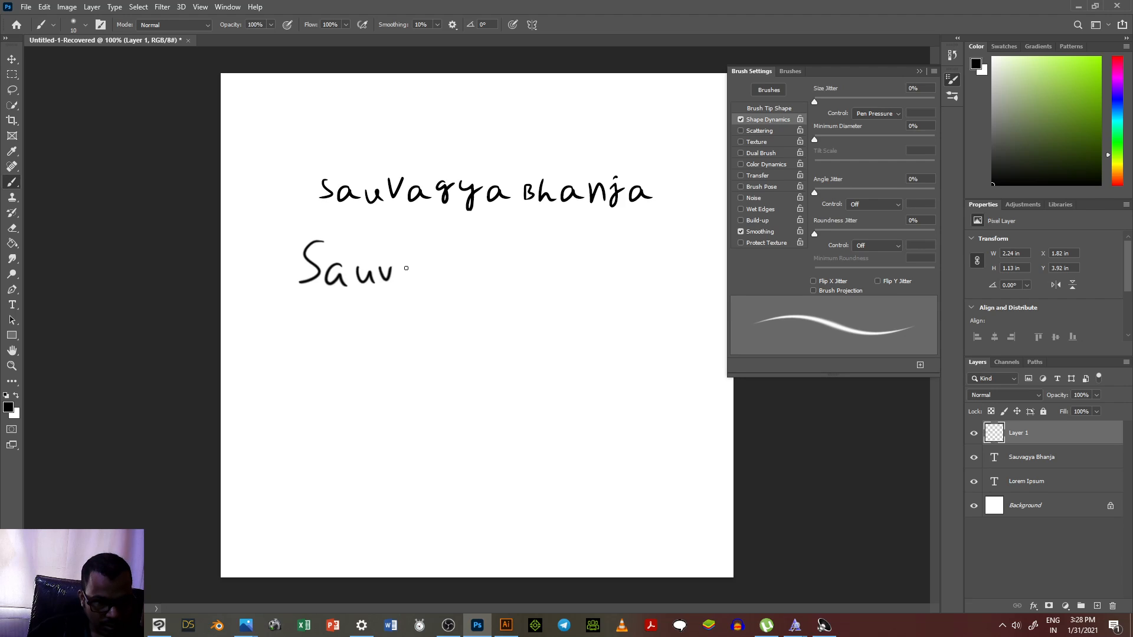
left_click_drag(408, 269, 433, 308)
mouse_move(449, 273)
left_mouse_down()
mouse_move(459, 271)
mouse_move(447, 307)
left_mouse_up()
mouse_move(476, 265)
left_mouse_down()
mouse_move(470, 272)
mouse_move(486, 279)
left_mouse_up()
Step: Handwrite the surname after the first name, undoing the faulty first letter, and close the brush settings
left_click_drag(510, 242, 535, 286)
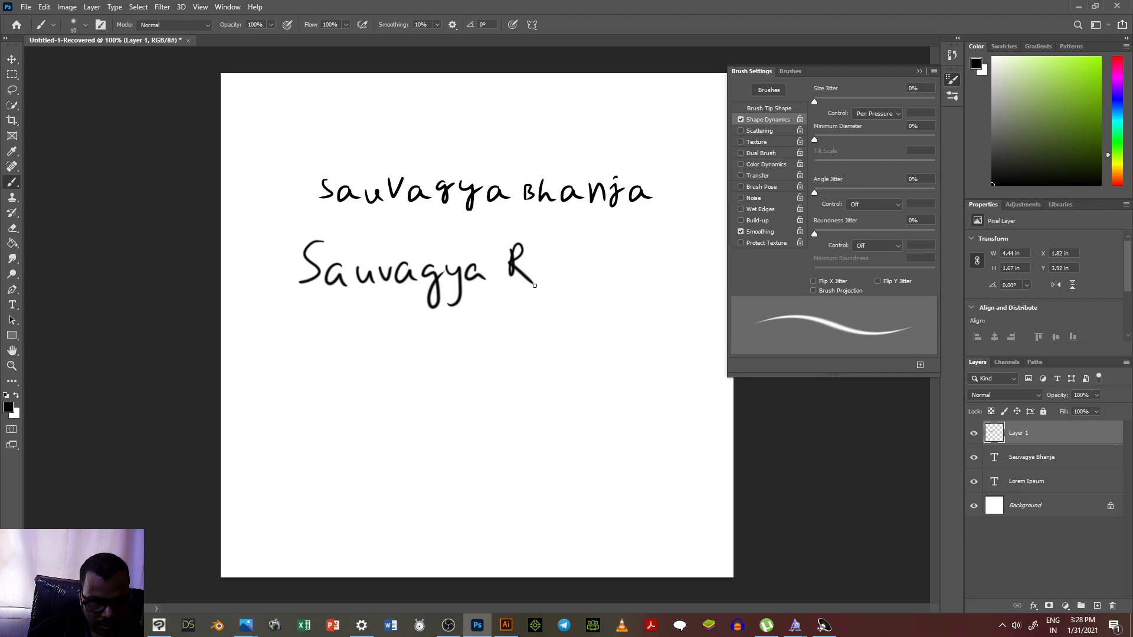
key("ctrl+z")
left_click_drag(514, 247, 514, 278)
left_click_drag(512, 247, 517, 283)
mouse_move(535, 246)
left_mouse_down()
mouse_move(535, 282)
mouse_move(561, 269)
mouse_move(575, 302)
left_mouse_up()
left_click(591, 250)
left_click_drag(607, 264, 624, 280)
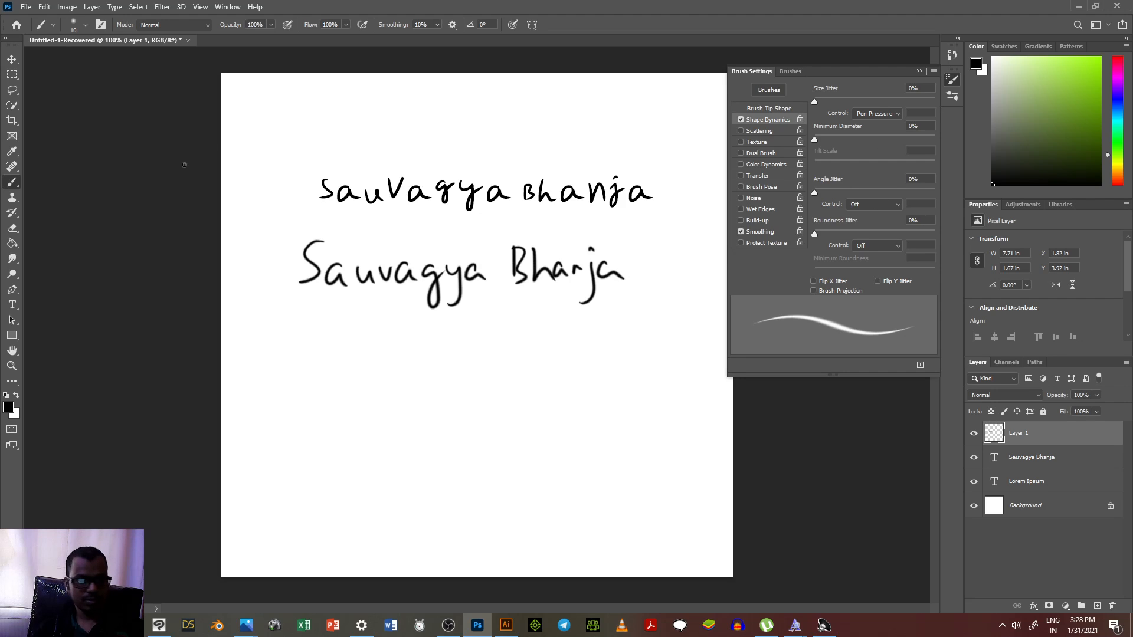
left_click(919, 70)
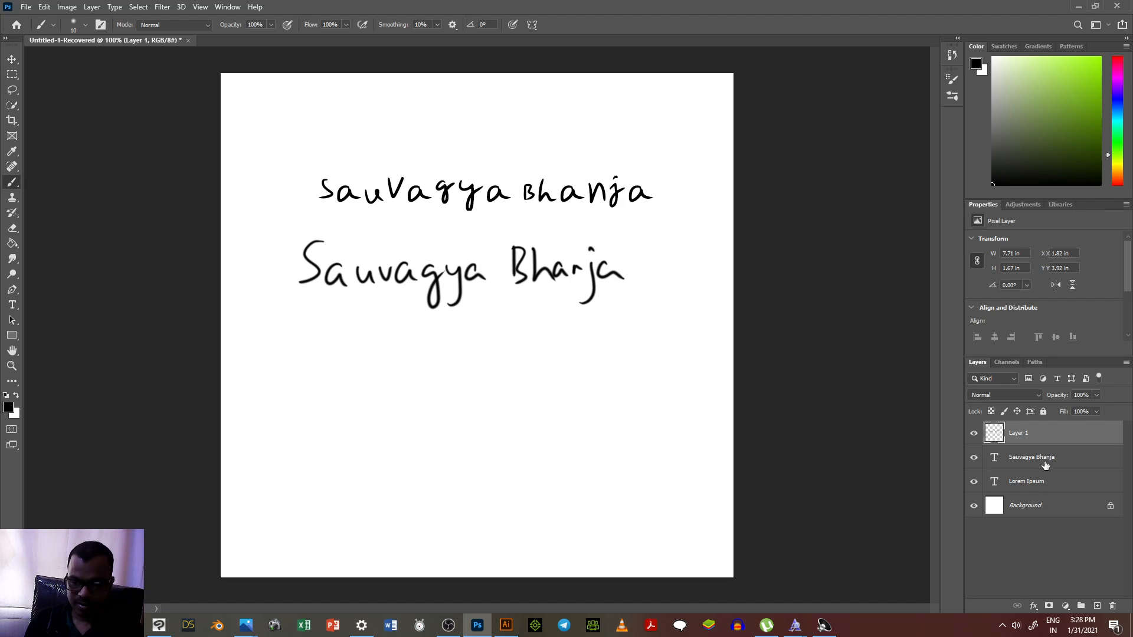
Step: Enter the person's full name as a new Myfont 31 Jan 2021 text below the handwritten name and commit it
left_click(1038, 462)
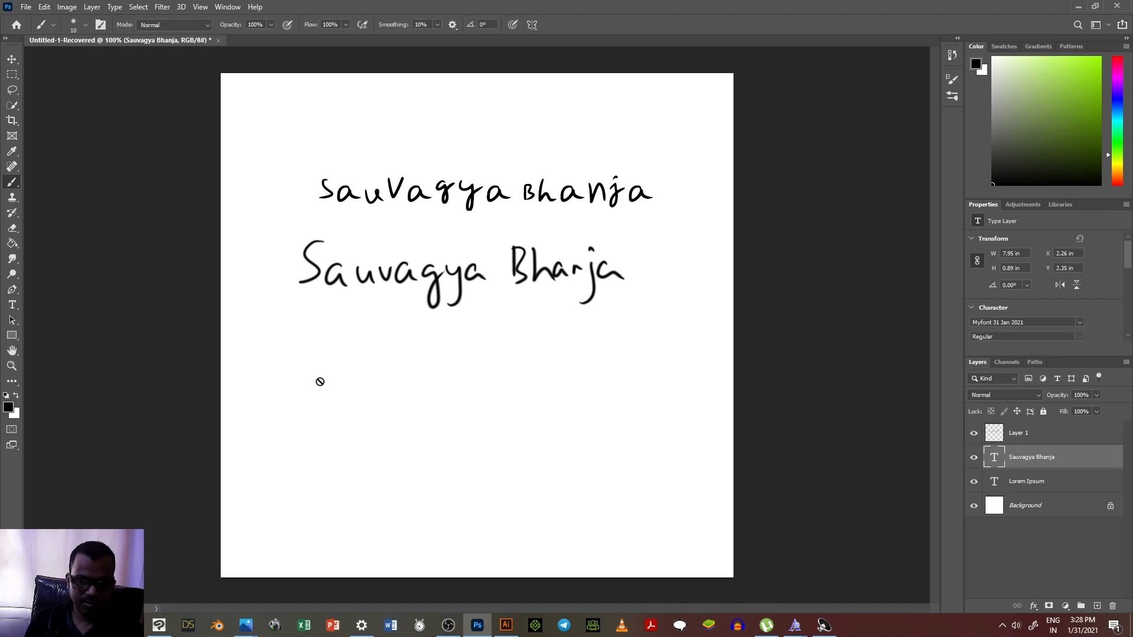
left_click(1062, 439)
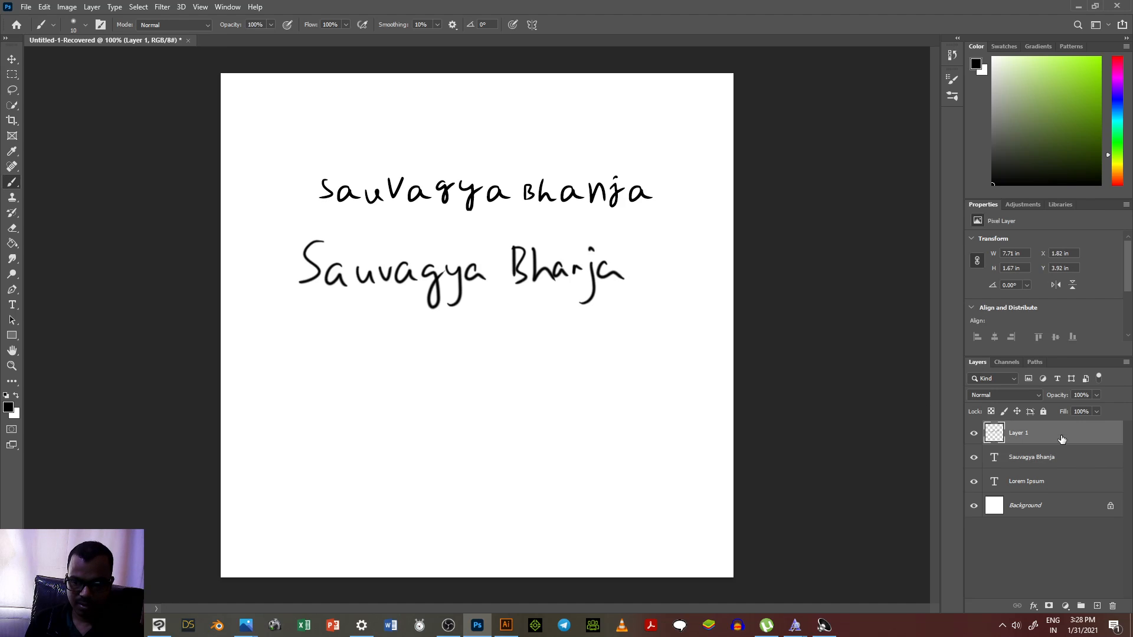
left_click(12, 305)
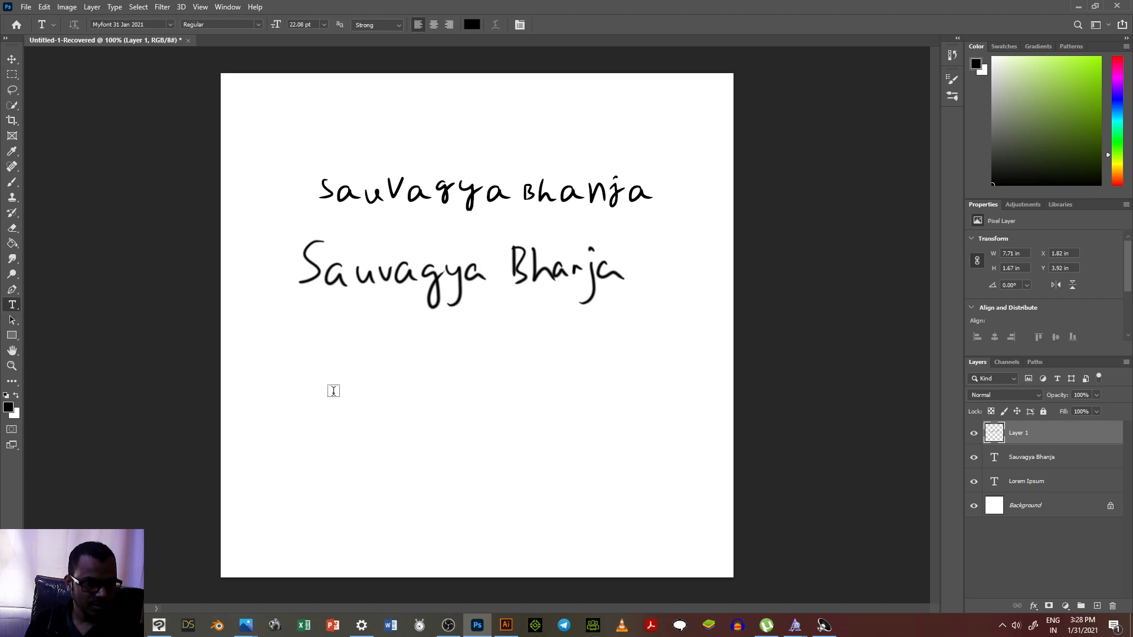
left_click(317, 361)
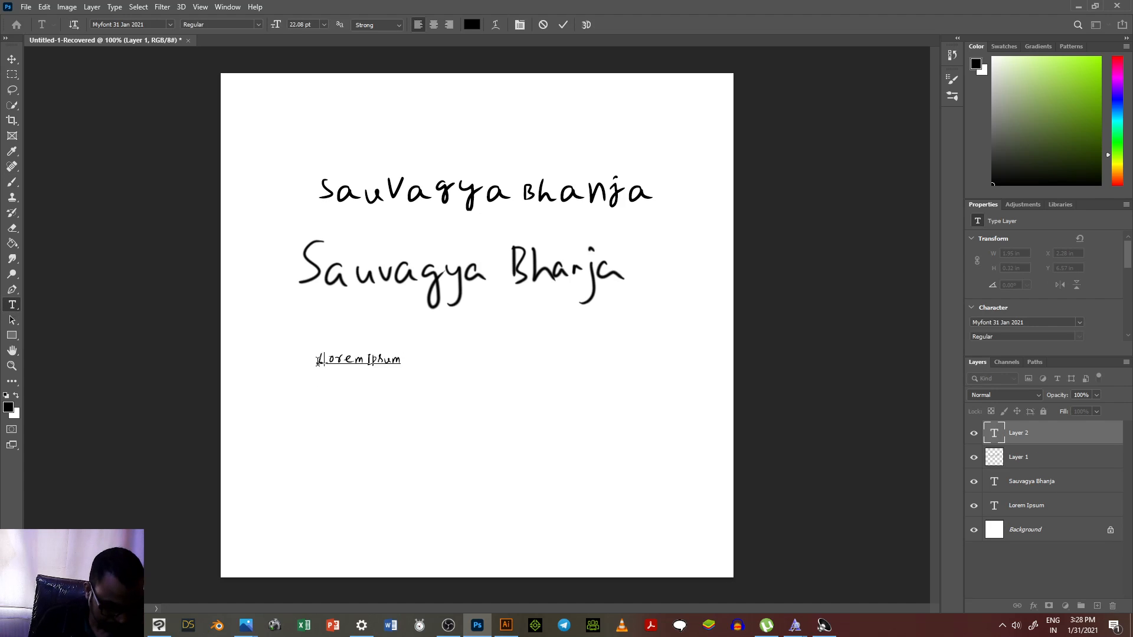
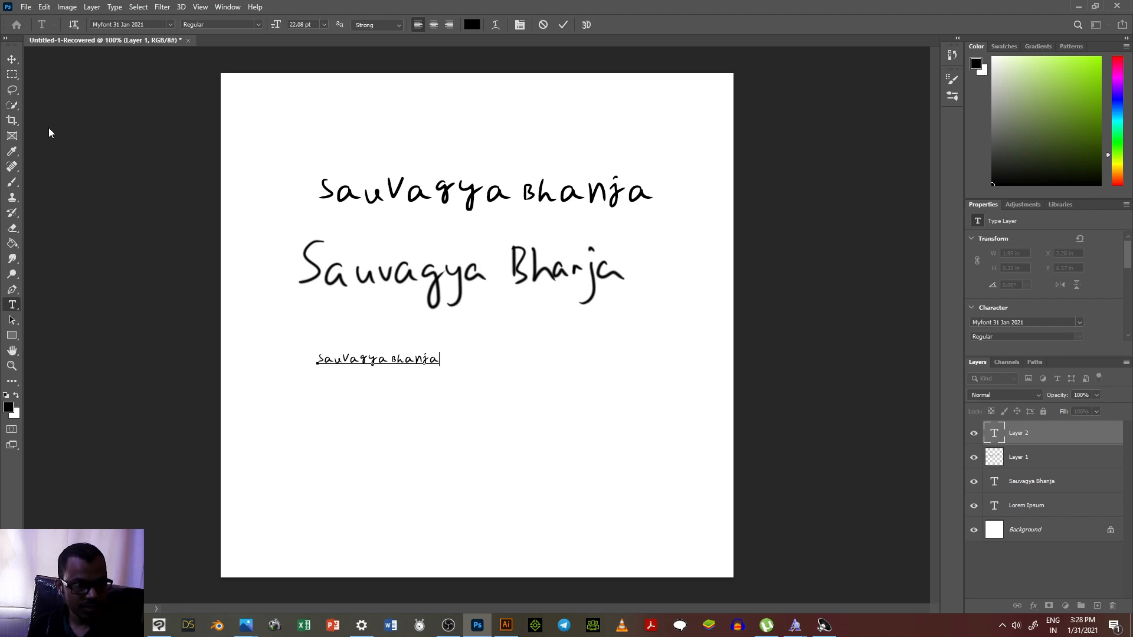
left_click(11, 59)
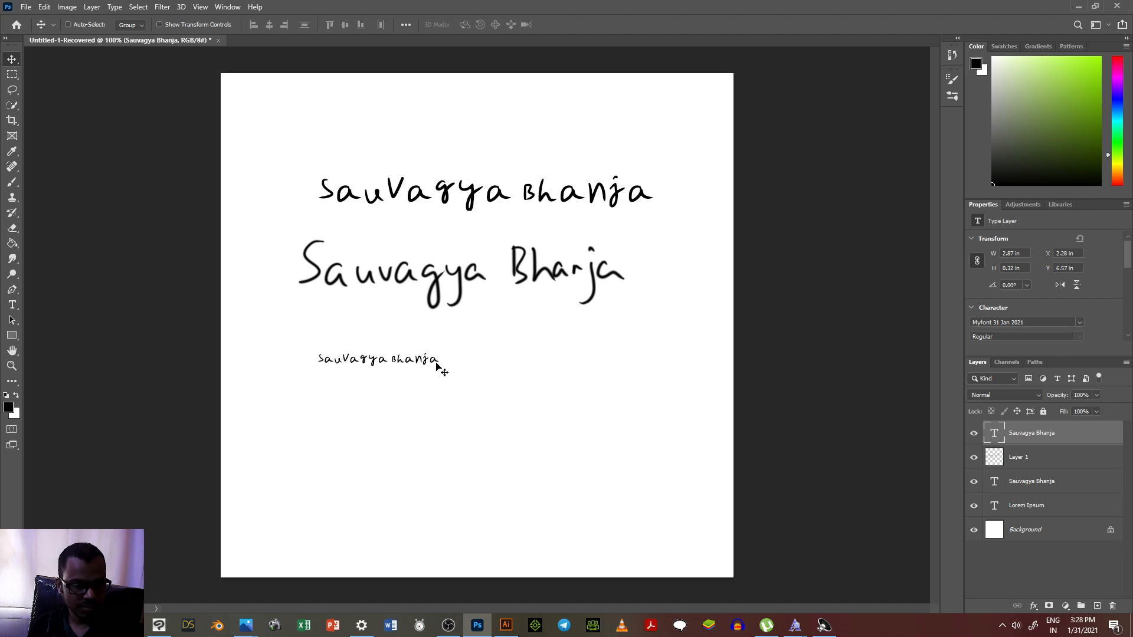
Step: Scale the new name text proportionally to about 331% and place it directly below the handwritten name
key("ctrl+t")
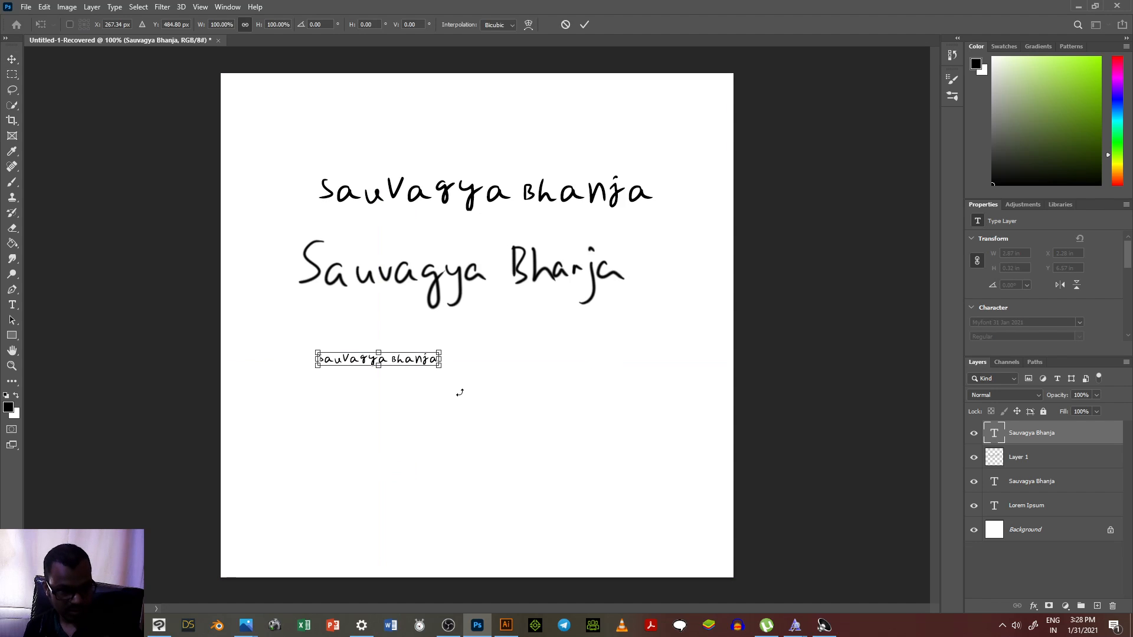
left_click_drag(439, 365, 710, 475)
left_click_drag(622, 393, 543, 345)
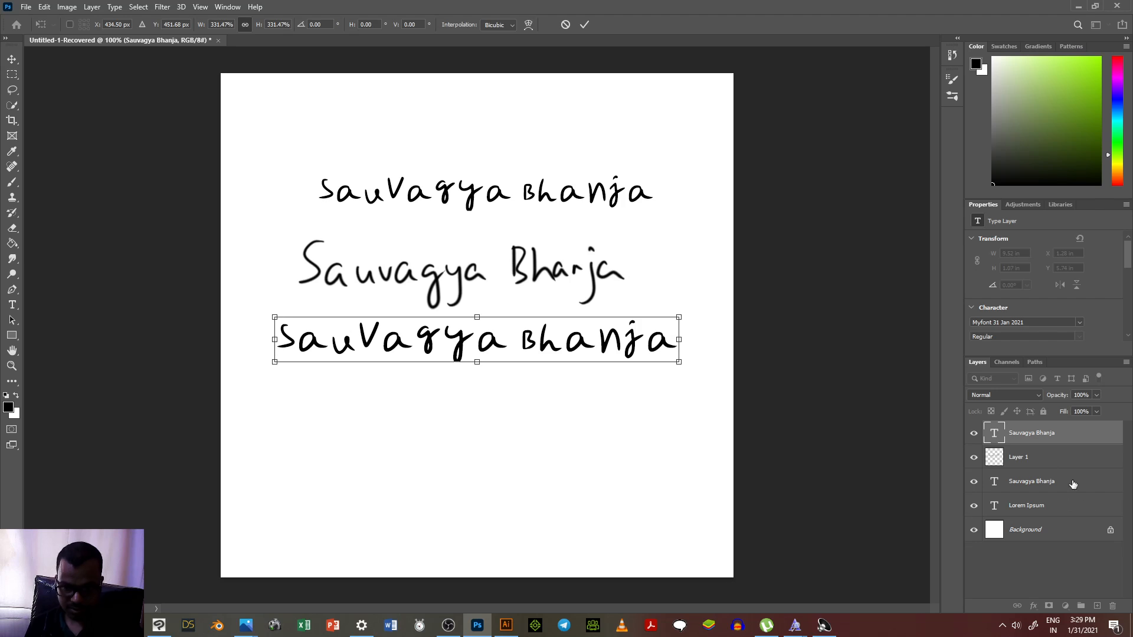
Step: Commit the transform and shift the handwritten name on Layer 1 slightly right and up between the two text lines
left_click(1037, 458)
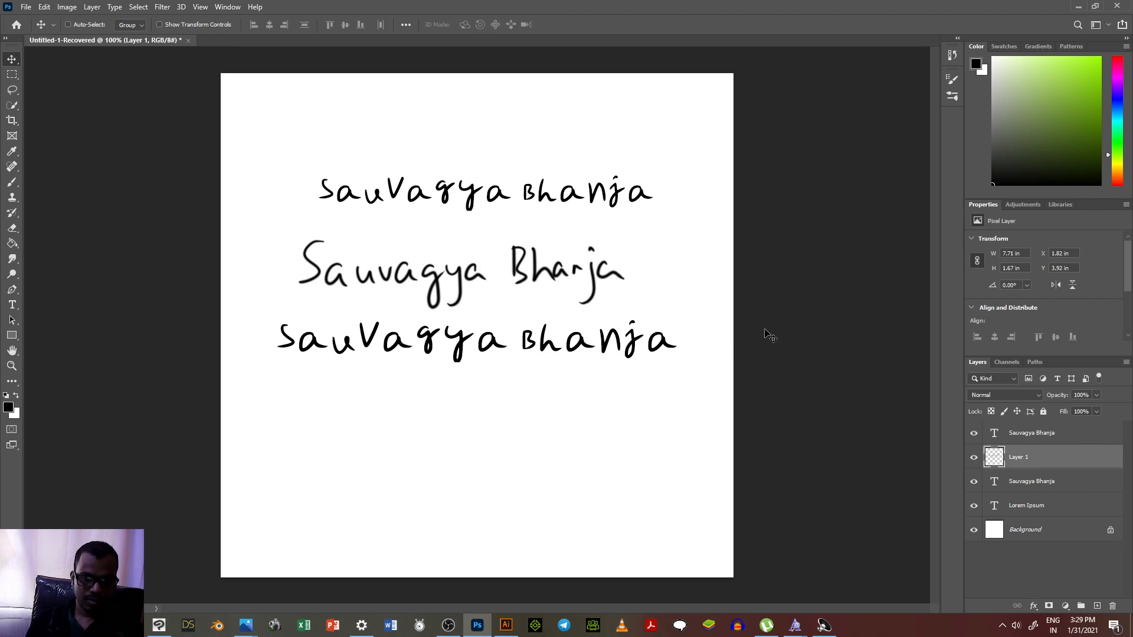
mouse_move(583, 352)
left_mouse_down()
mouse_move(584, 405)
mouse_move(577, 356)
mouse_move(594, 337)
mouse_move(593, 347)
left_mouse_up()
left_click(1043, 434)
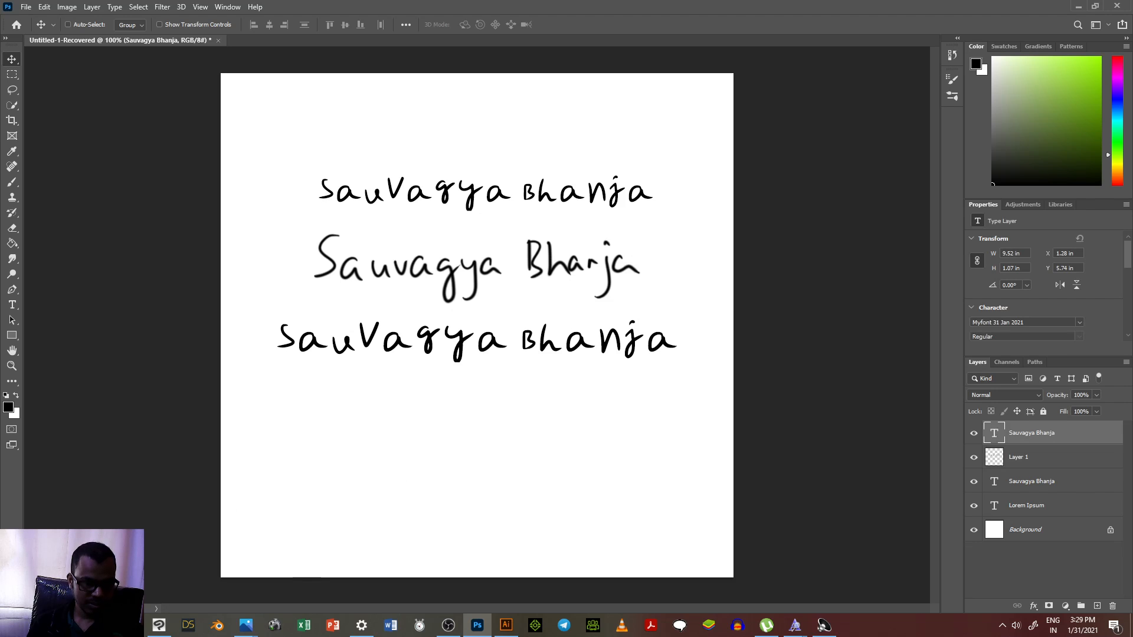
key("alt+Tab")
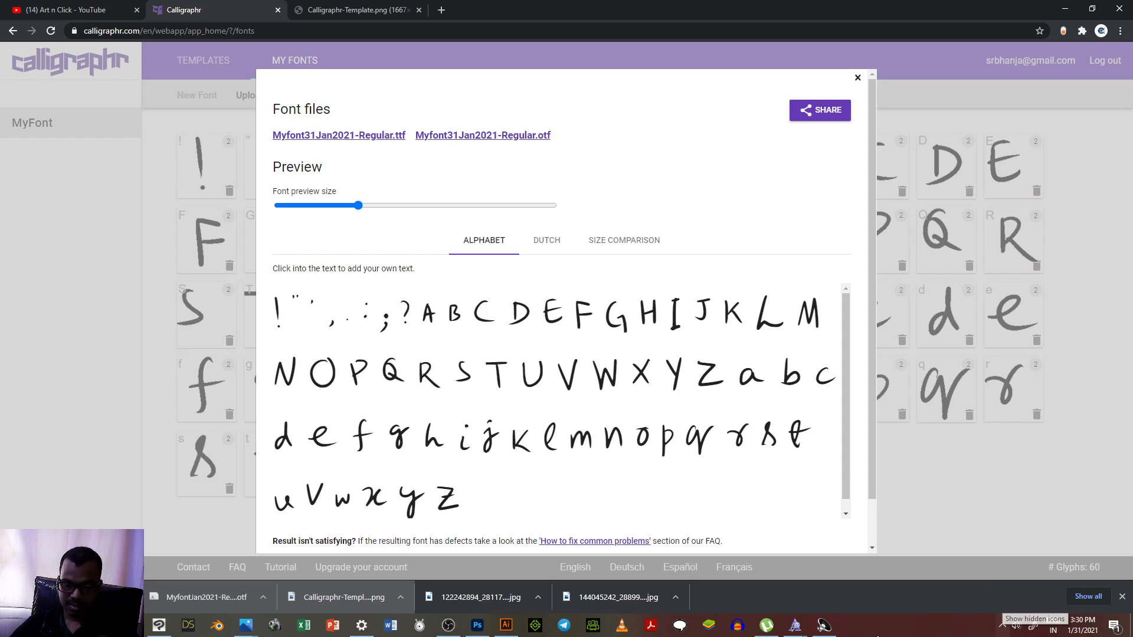
left_click(456, 632)
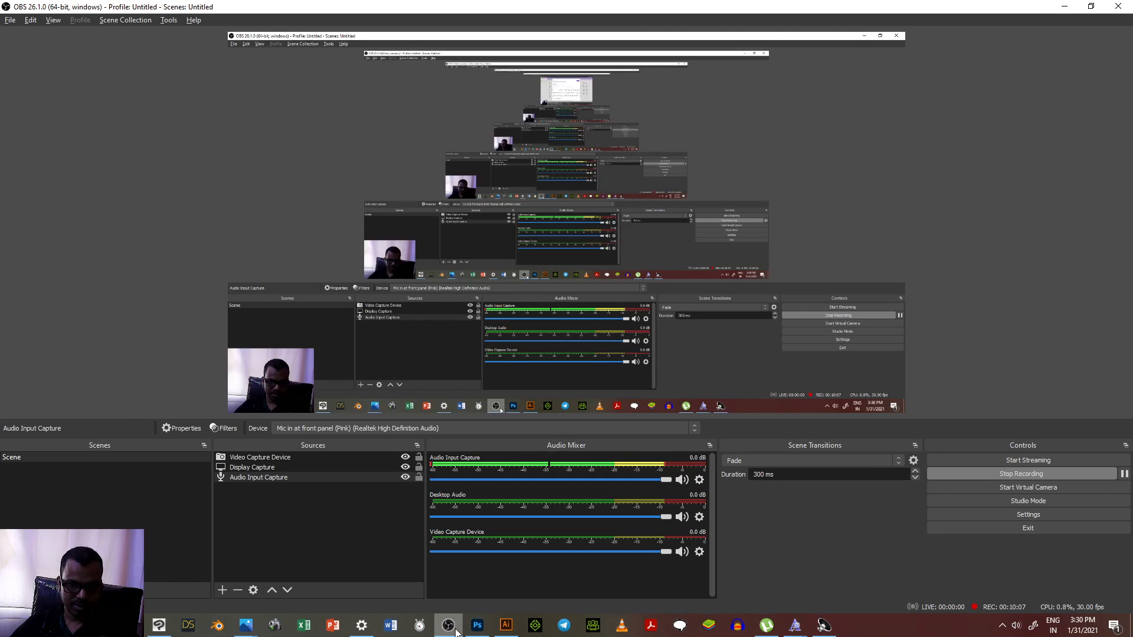